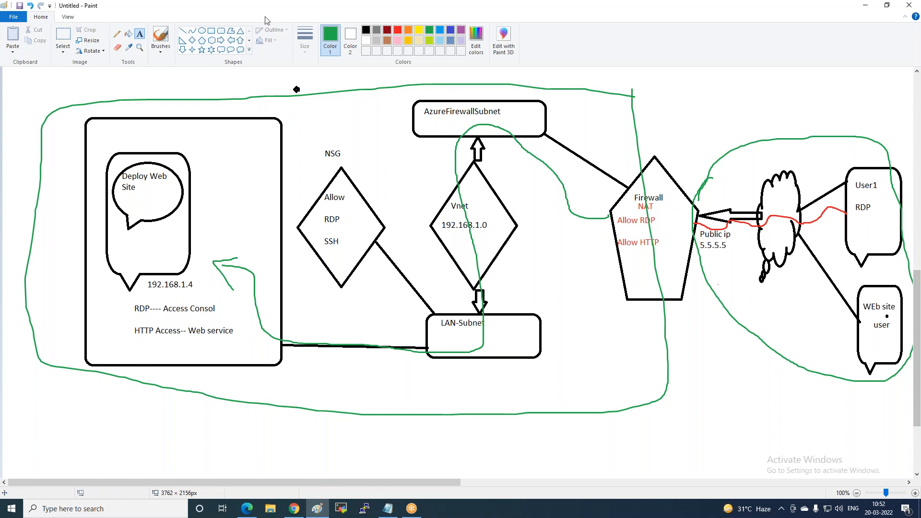
Step: Underline the AzureFirewallSubnet label in the network diagram with a straight green line about 165 px long
{"action": "left_click", "coordinate": [183, 31]}
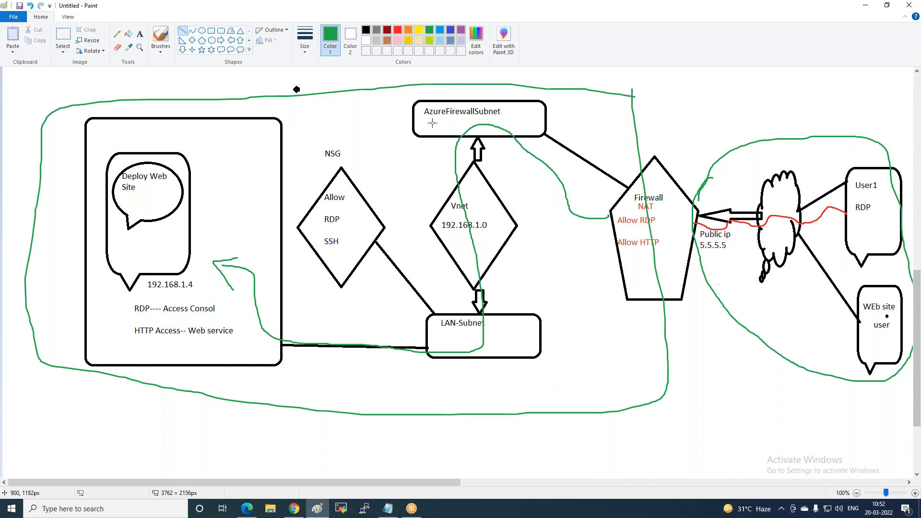
{"action": "mouse_move", "coordinate": [421, 118]}
{"action": "left_mouse_down"}
{"action": "mouse_move", "coordinate": [522, 118]}
{"action": "mouse_move", "coordinate": [501, 117]}
{"action": "left_mouse_up"}
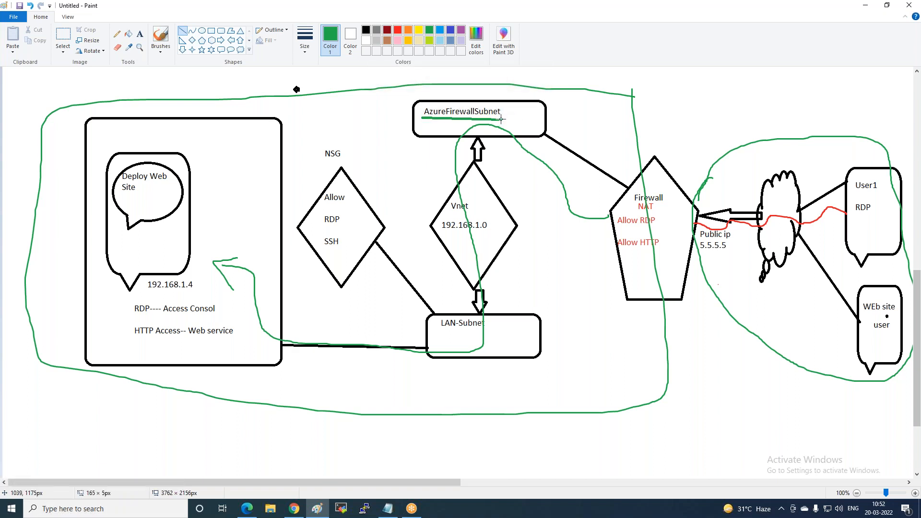
{"action": "left_click", "coordinate": [514, 162]}
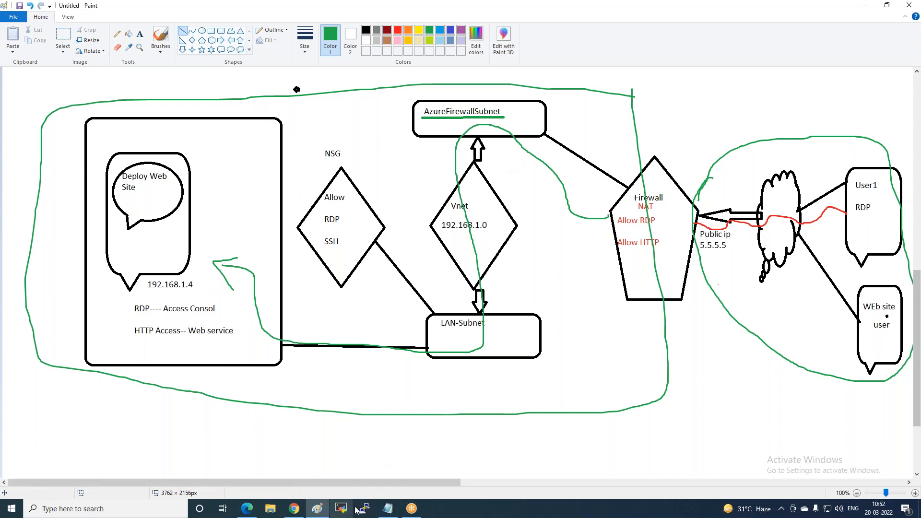
Step: Switch to the Azure portal in Chrome and start a new resource group named Firewall-RG
{"action": "left_click", "coordinate": [296, 510]}
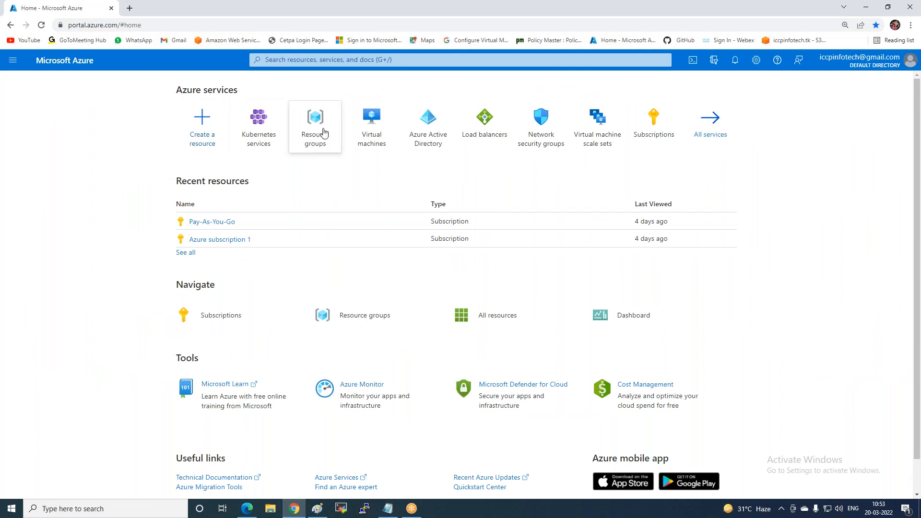
{"action": "left_click", "coordinate": [307, 145]}
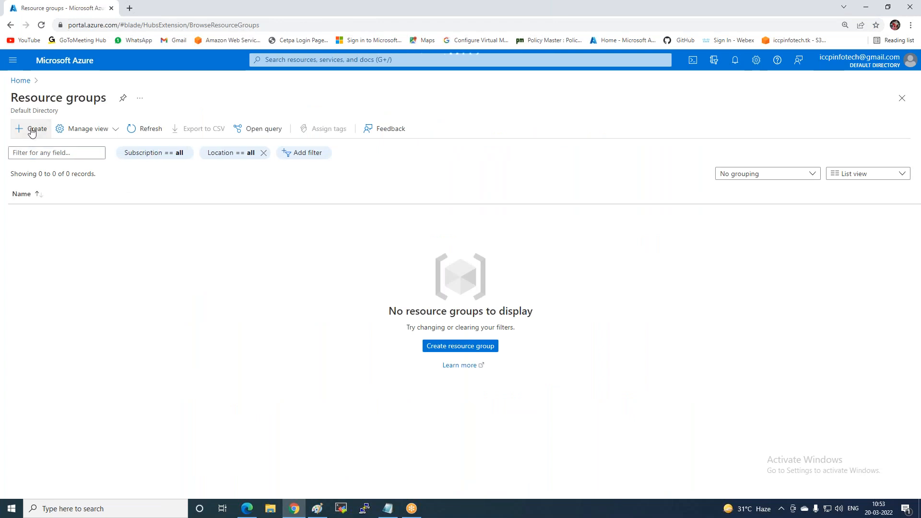
{"action": "left_click", "coordinate": [32, 130]}
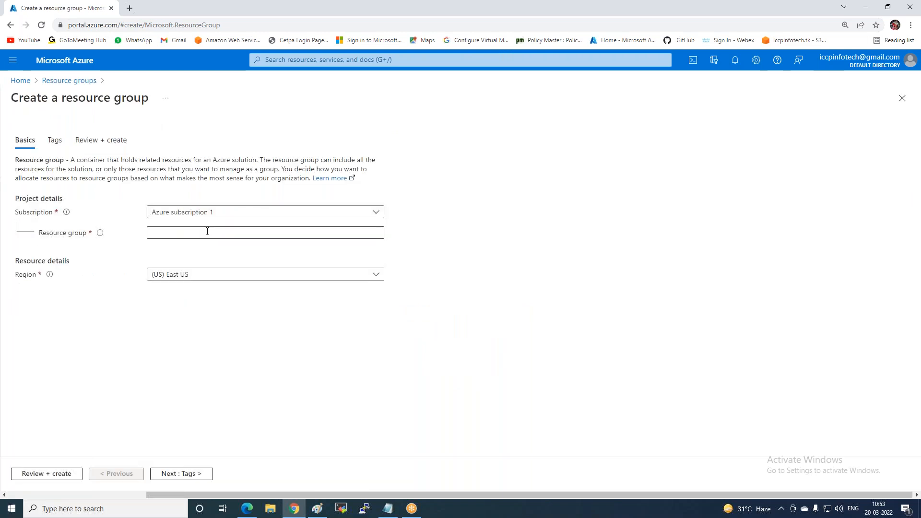
{"action": "left_click", "coordinate": [207, 231]}
{"action": "type", "text": "Firewall"}
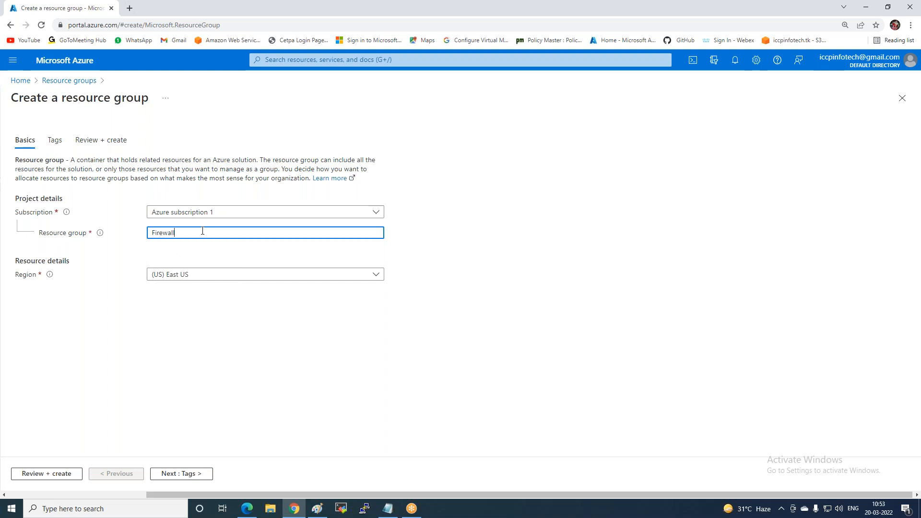
{"action": "type", "text": "-RG"}
Step: Set the resource group's region to (US) Central US, then review and create the group
{"action": "left_click", "coordinate": [186, 277]}
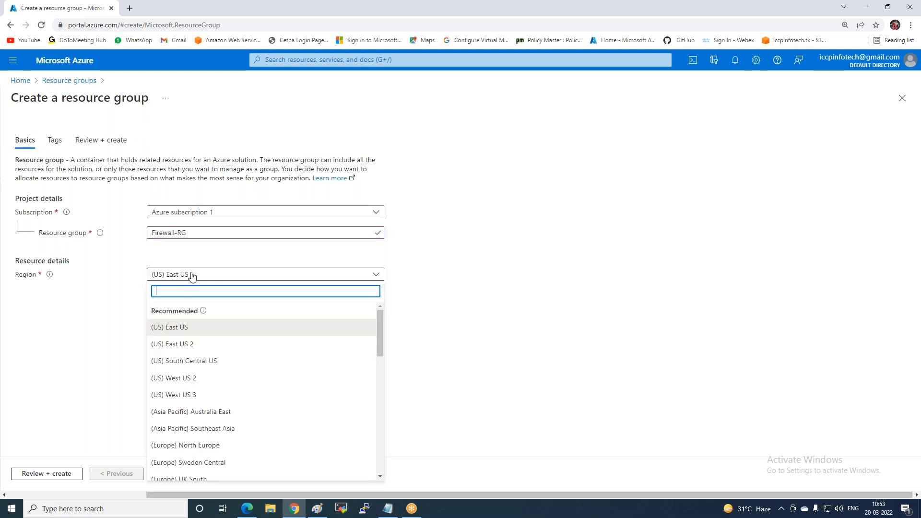
{"action": "scroll", "coordinate": [210, 384], "scroll_direction": "down", "scroll_amount": 3}
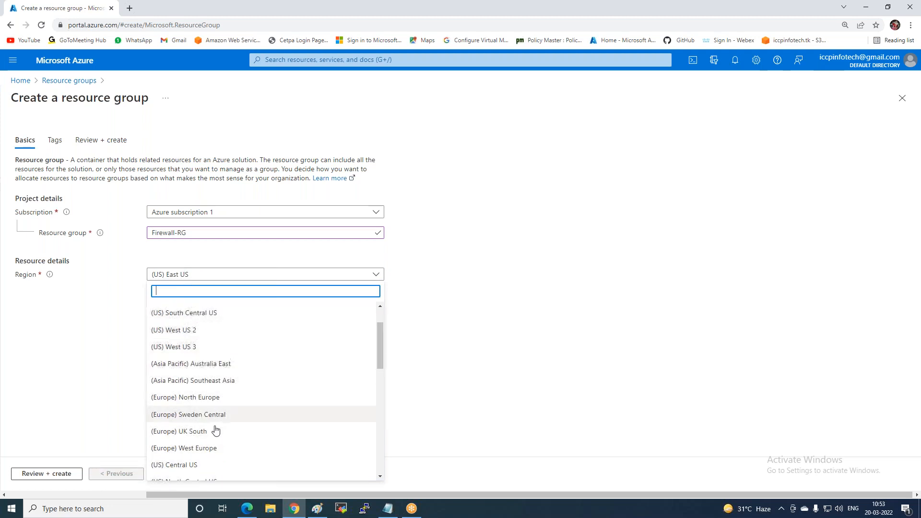
{"action": "left_click", "coordinate": [191, 418]}
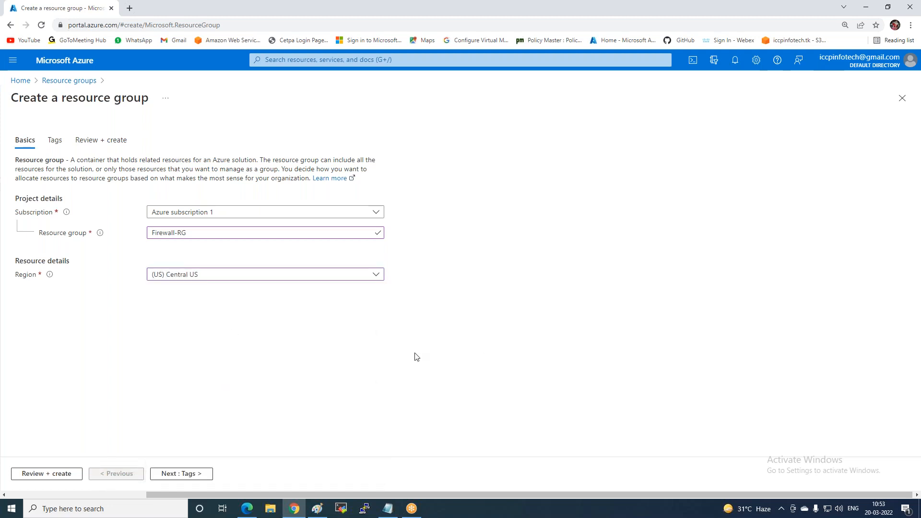
{"action": "left_click", "coordinate": [33, 479]}
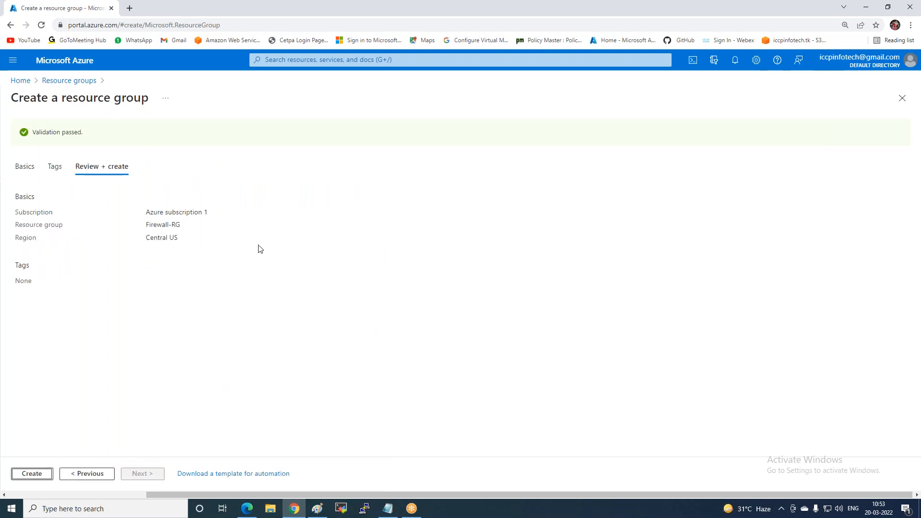
{"action": "left_click", "coordinate": [48, 474]}
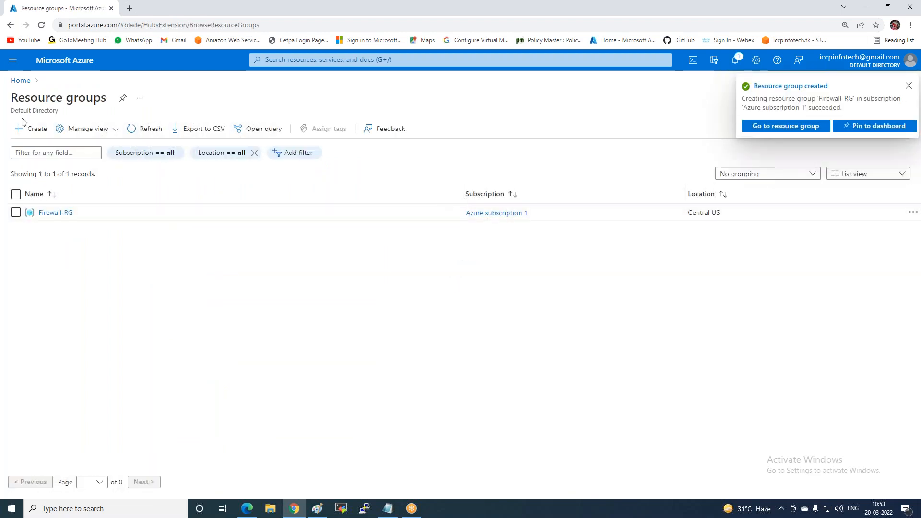
Step: Start a new virtual network in resource group Firewall-RG and name it Vnet1
{"action": "left_click", "coordinate": [21, 80]}
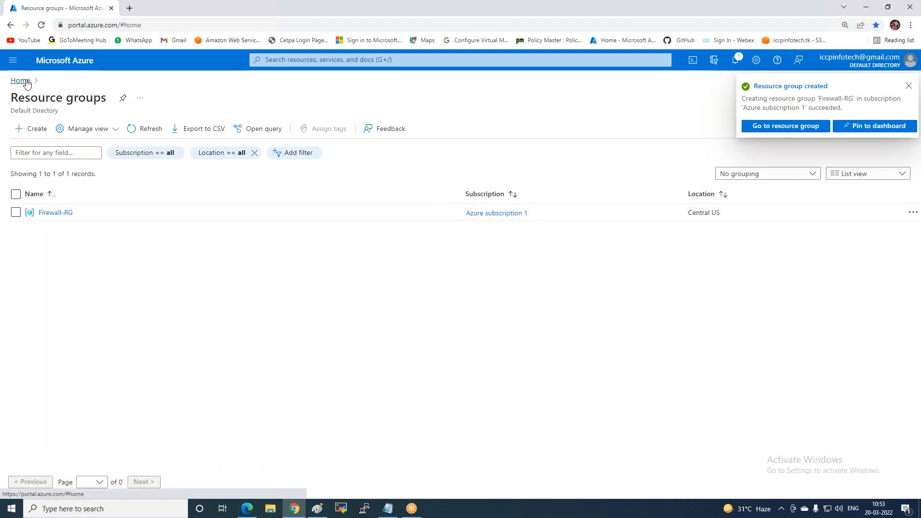
{"action": "left_click", "coordinate": [11, 62]}
{"action": "left_click", "coordinate": [36, 318]}
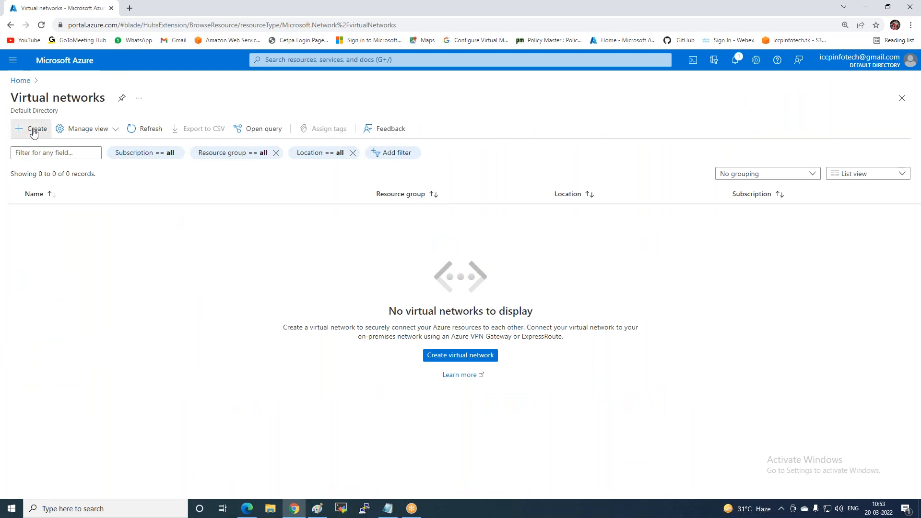
{"action": "left_click", "coordinate": [33, 130]}
{"action": "left_click", "coordinate": [367, 245]}
{"action": "left_click", "coordinate": [341, 280]}
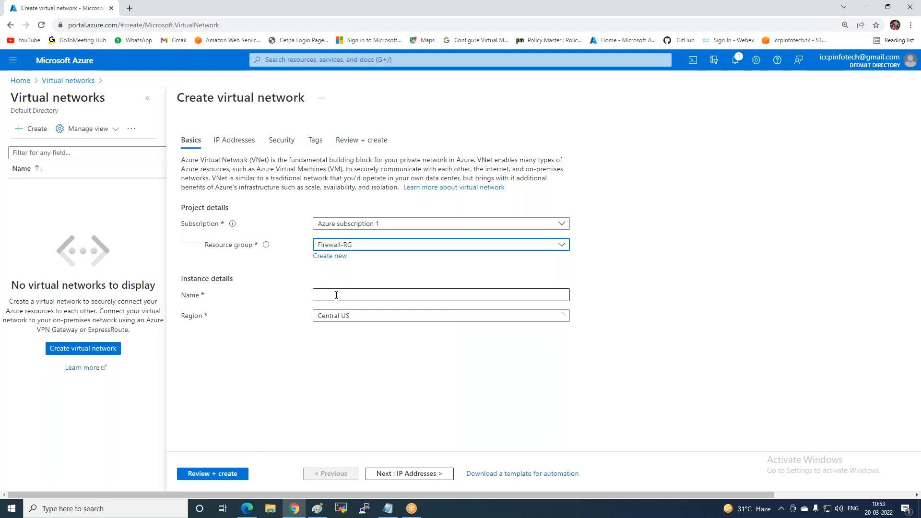
{"action": "left_click", "coordinate": [341, 294]}
{"action": "type", "text": "V"}
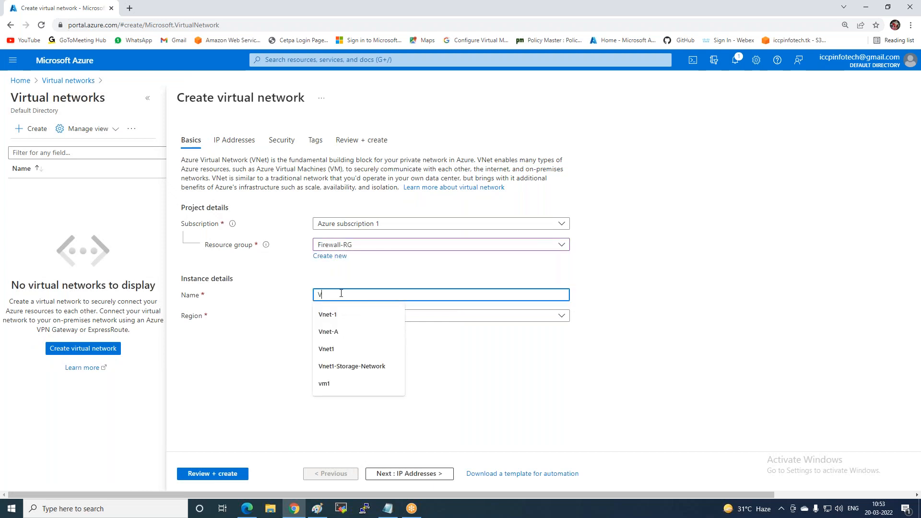
{"action": "type", "text": "net1"}
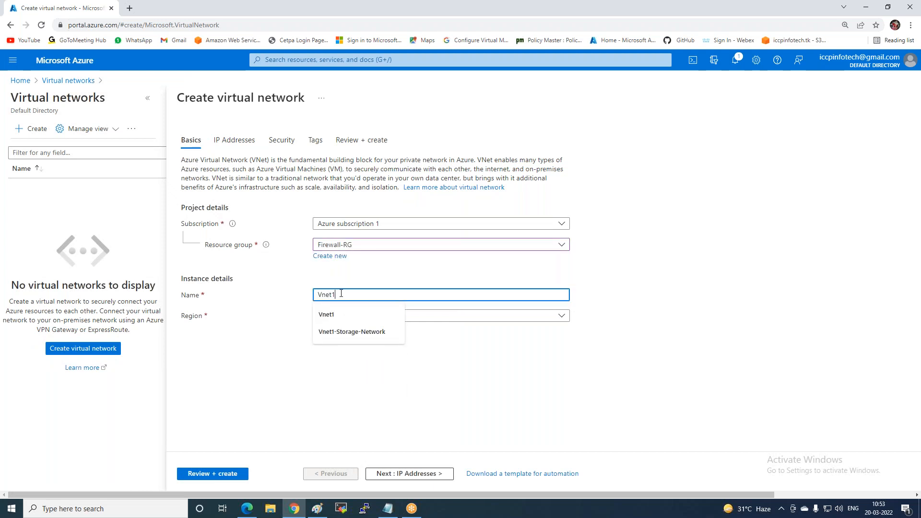
Step: Replace the virtual network's default IPv4 address space with 192.168.1.0/24
{"action": "left_click", "coordinate": [384, 474]}
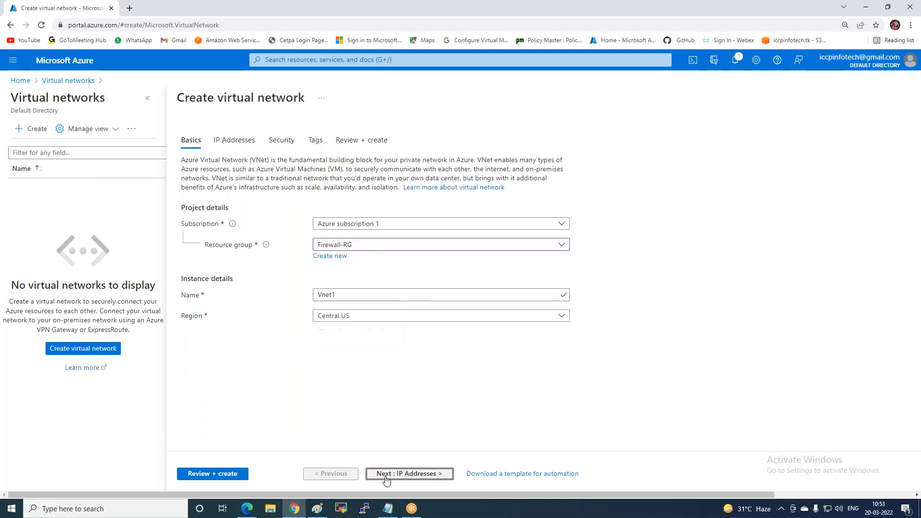
{"action": "left_click", "coordinate": [552, 196]}
{"action": "left_click", "coordinate": [531, 196]}
{"action": "type", "text": "192."}
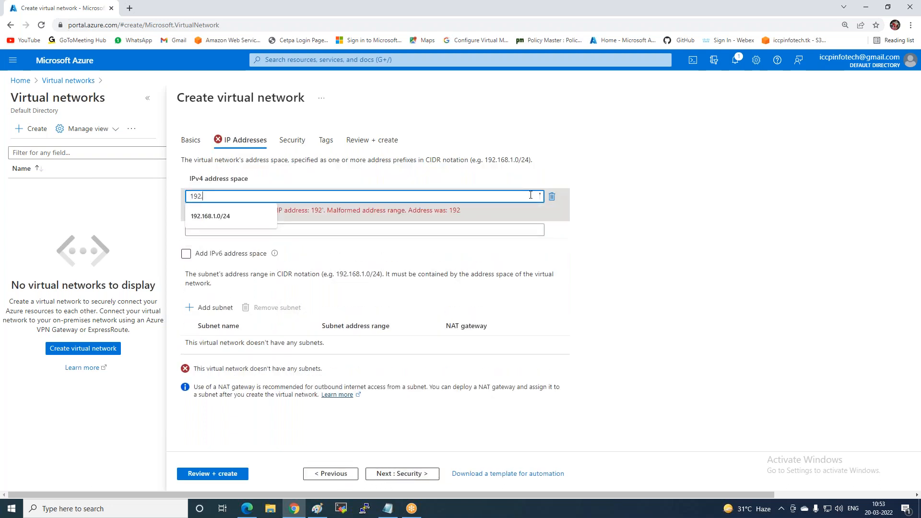
{"action": "type", "text": "168.1.0/24"}
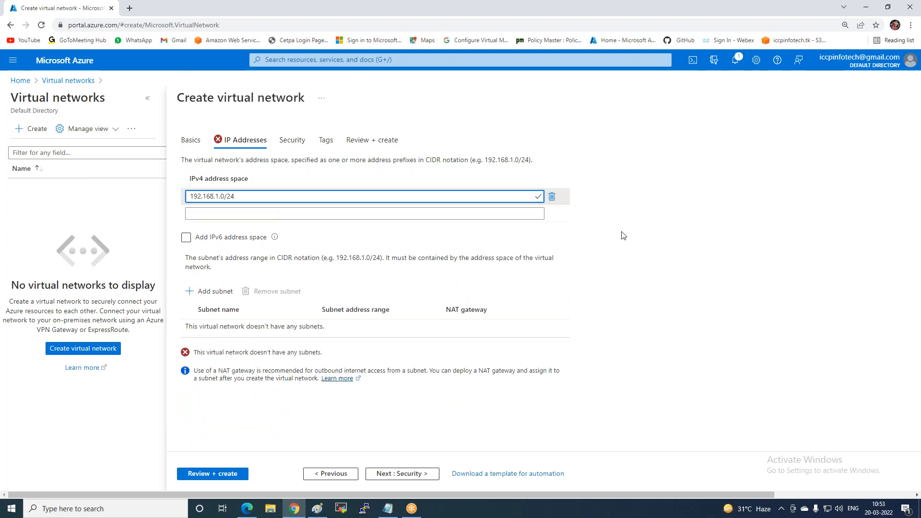
{"action": "left_click", "coordinate": [686, 244]}
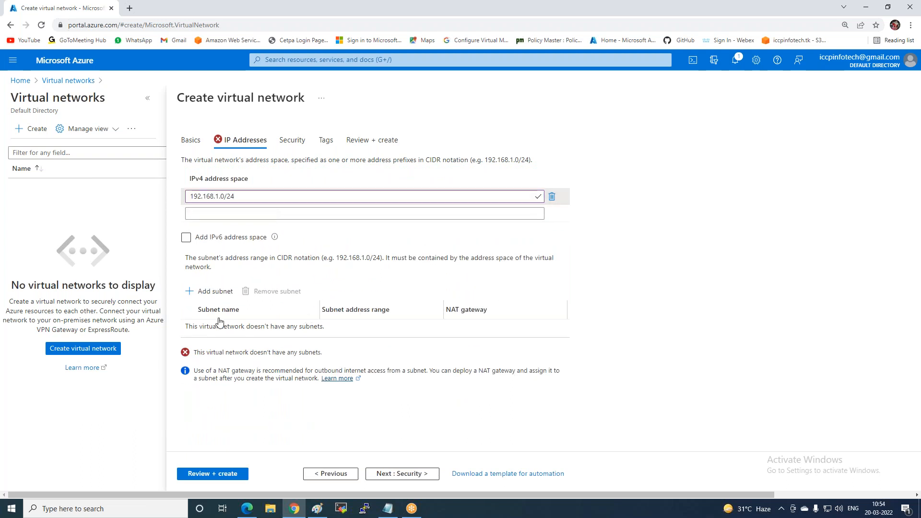
Step: Add a subnet named LAN-Subnet with the address range 192.168.1.0/26 to the virtual network
{"action": "left_click", "coordinate": [212, 291]}
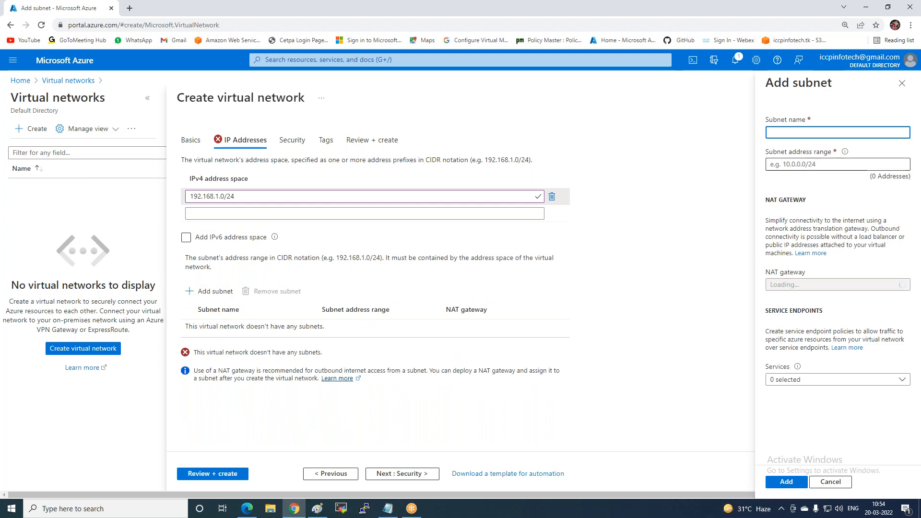
{"action": "type", "text": "LAN"}
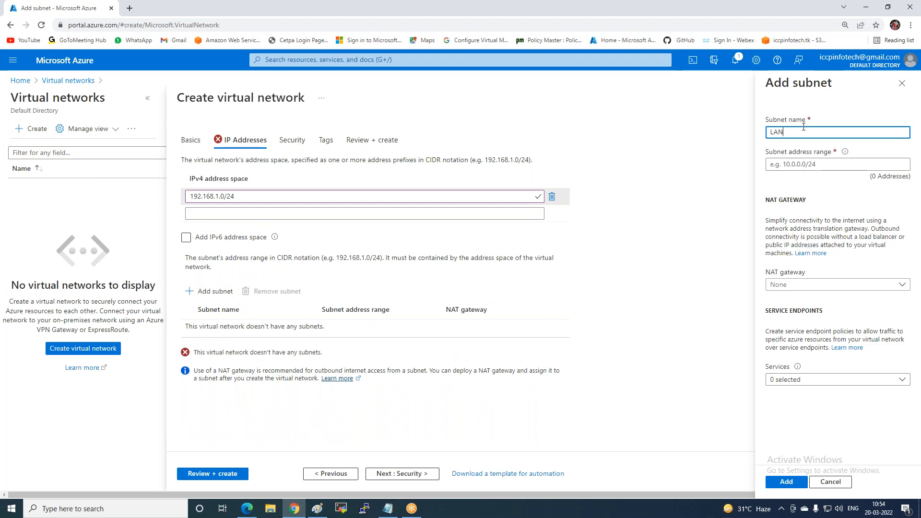
{"action": "type", "text": "-Subnet"}
{"action": "key", "text": "Tab"}
{"action": "type", "text": "192.168.1.0"}
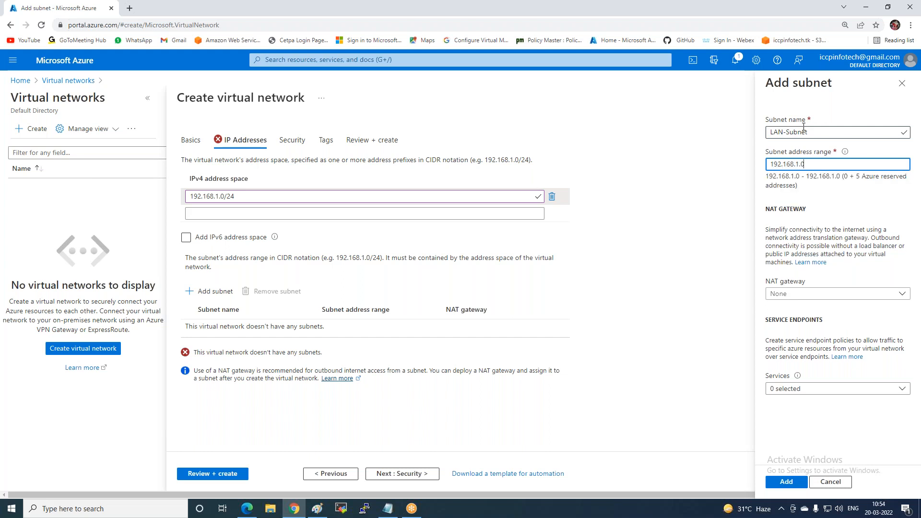
{"action": "type", "text": "/265"}
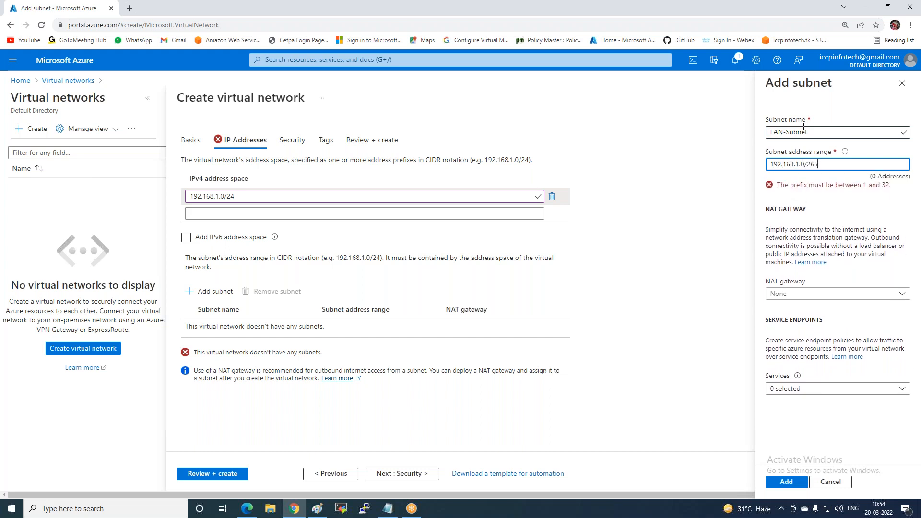
{"action": "key", "text": "BackSpace"}
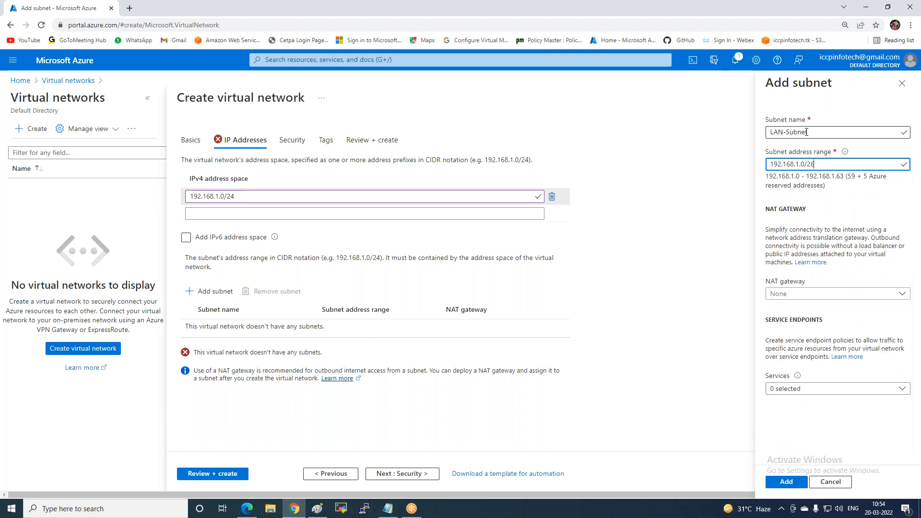
{"action": "left_click", "coordinate": [787, 483]}
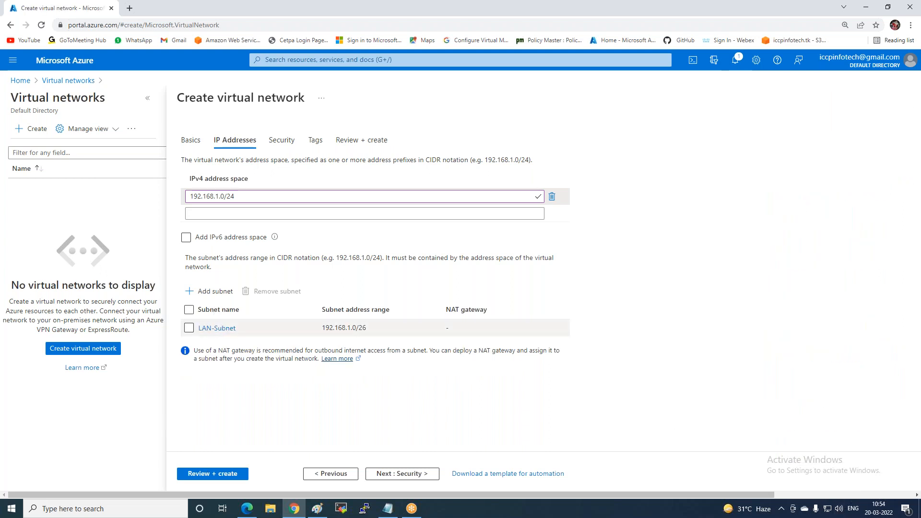
Step: Add a second subnet named AzureFirewallSubnet with the address range 192.168.1.64/26
{"action": "left_click", "coordinate": [211, 292]}
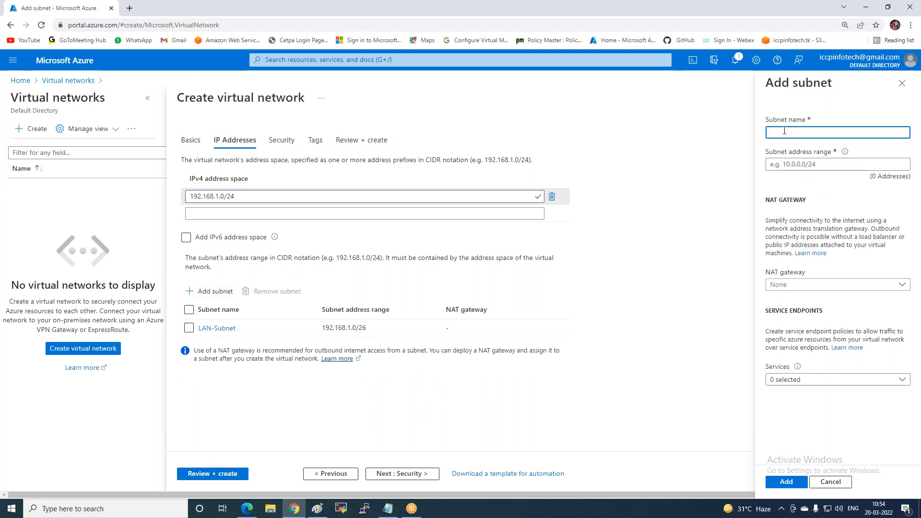
{"action": "type", "text": "AzureFirewa"}
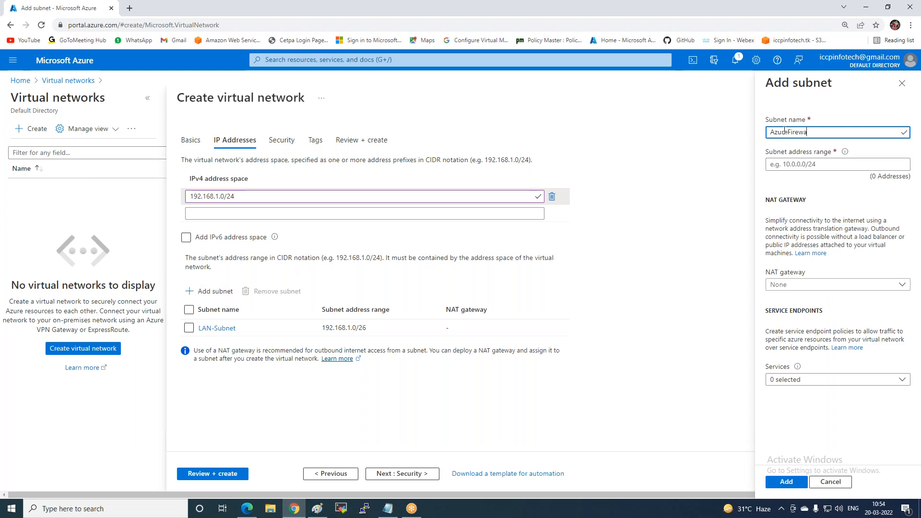
{"action": "type", "text": "llSubnet"}
{"action": "left_click", "coordinate": [811, 163]}
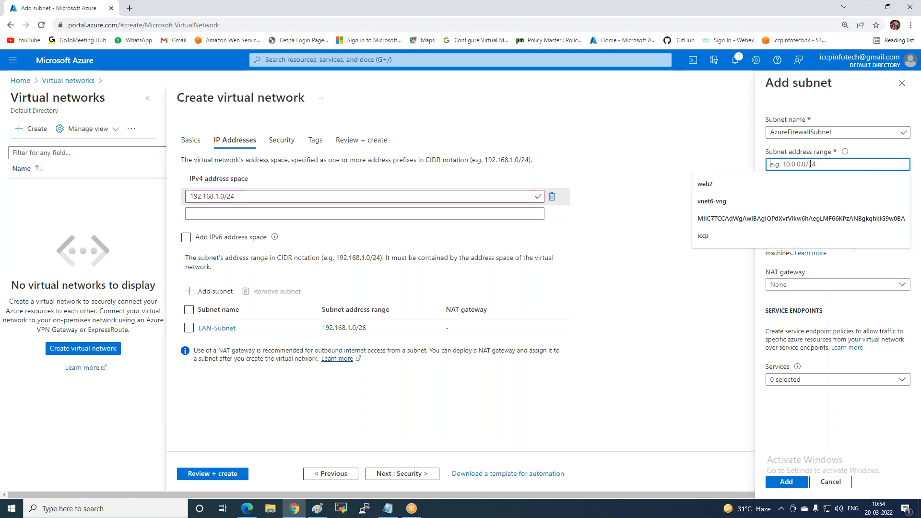
{"action": "type", "text": "192.1"}
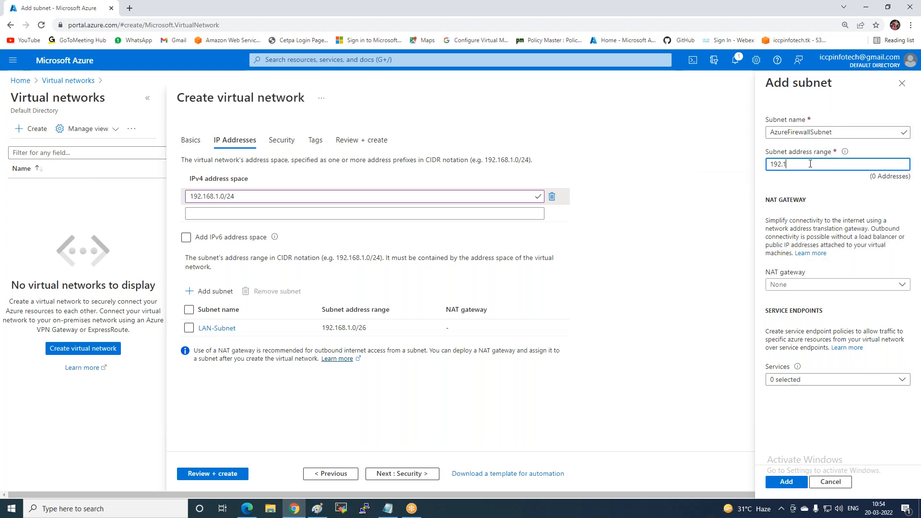
{"action": "type", "text": "68.1.64/26"}
{"action": "left_click", "coordinate": [787, 481]}
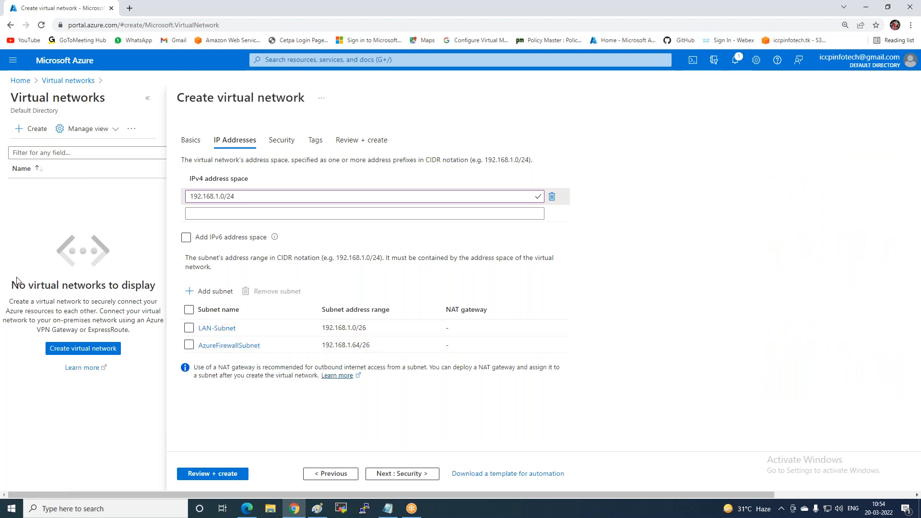
Step: Rename the LAN-Subnet subnet to Server-Subnet and save the change
{"action": "left_click", "coordinate": [203, 330]}
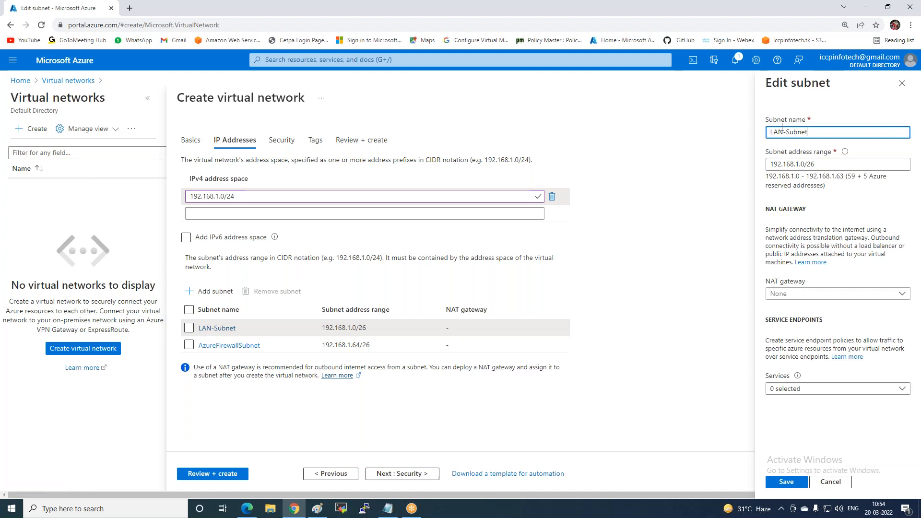
{"action": "key", "text": "BackSpace"}
{"action": "key", "text": "BackSpace"}
{"action": "key", "text": "BackSpace"}
{"action": "type", "text": "S"}
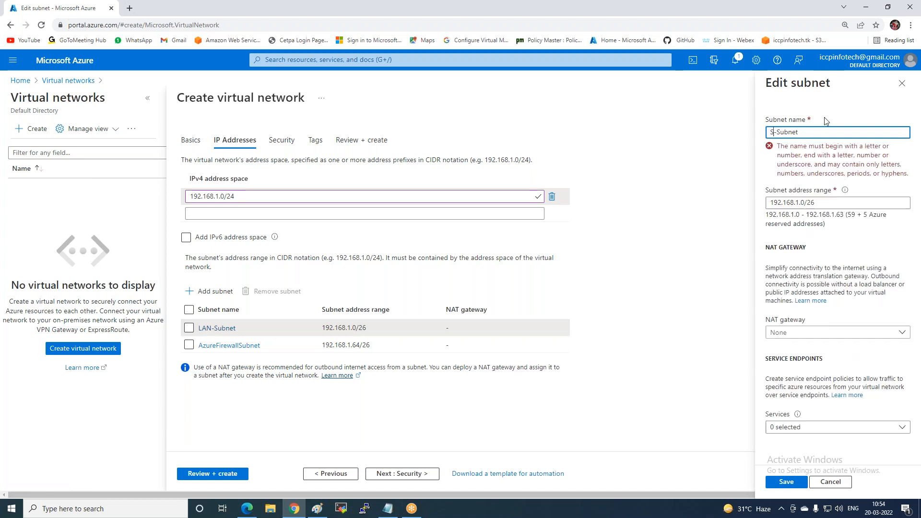
{"action": "type", "text": "erver"}
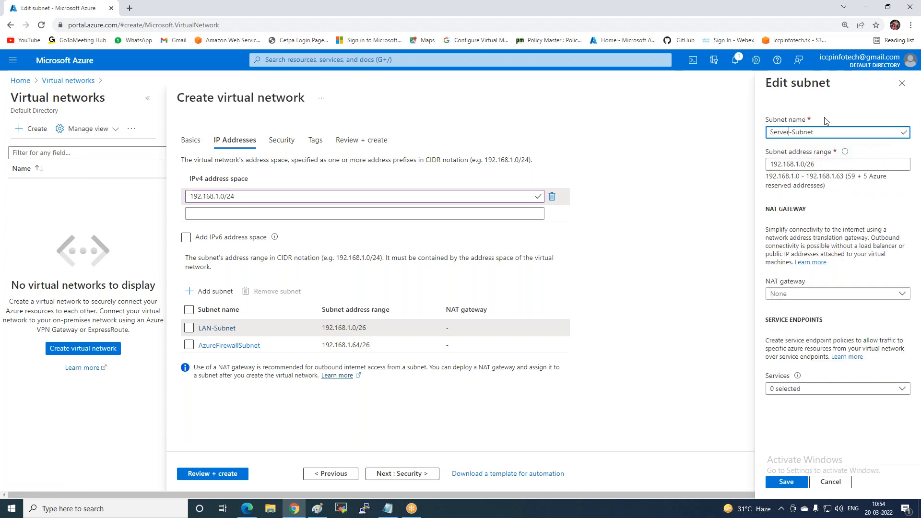
{"action": "left_click", "coordinate": [786, 482]}
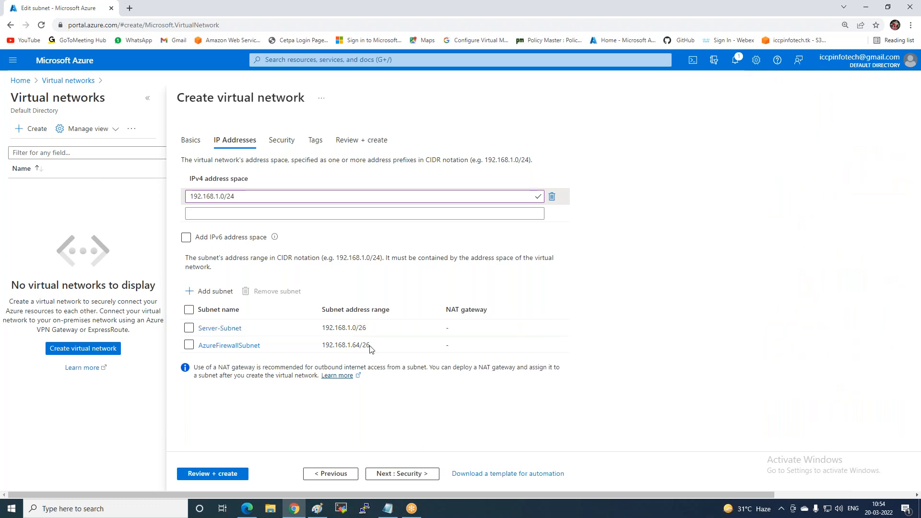
Step: Review and deploy virtual network Vnet1, open the deployed resource, and return to the portal home page
{"action": "left_click", "coordinate": [213, 474]}
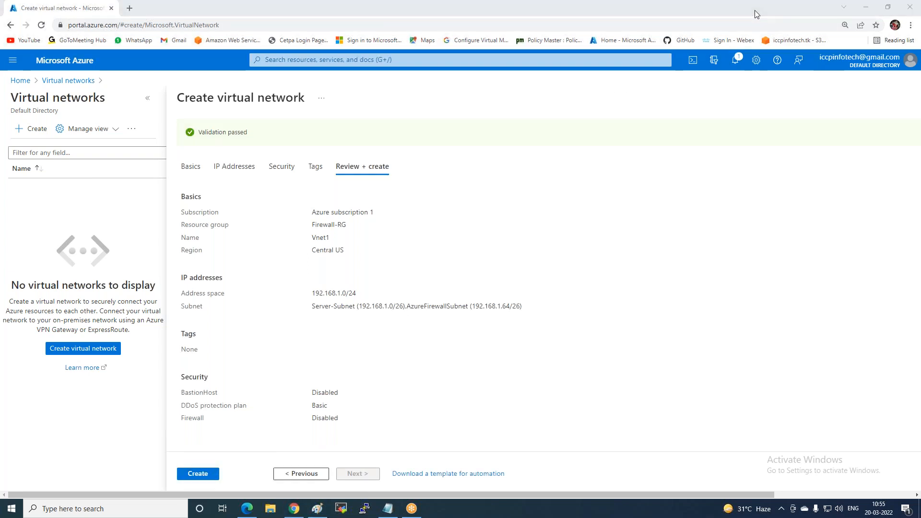
{"action": "left_click", "coordinate": [205, 475]}
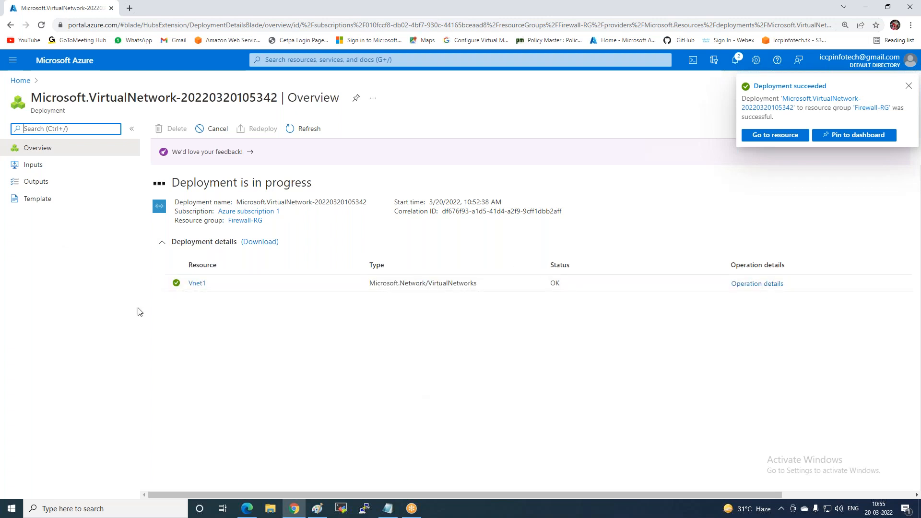
{"action": "left_click", "coordinate": [749, 22]}
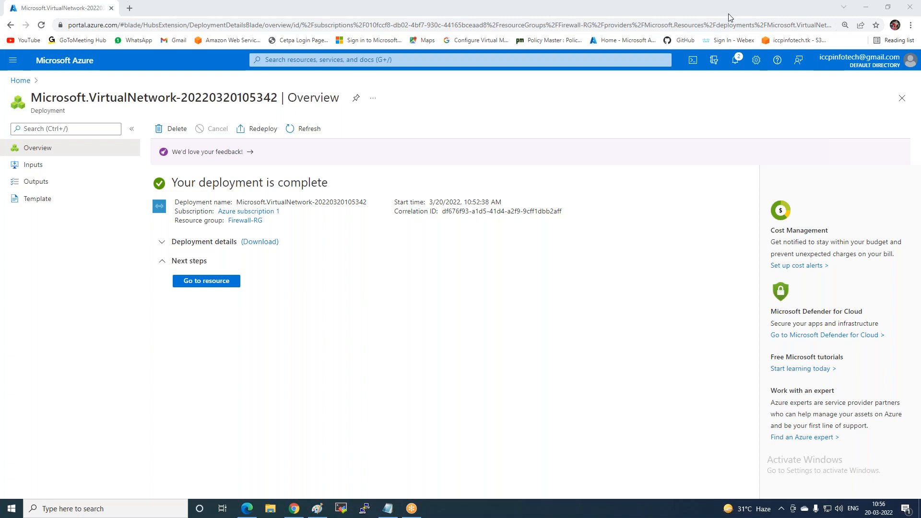
{"action": "left_click", "coordinate": [210, 284]}
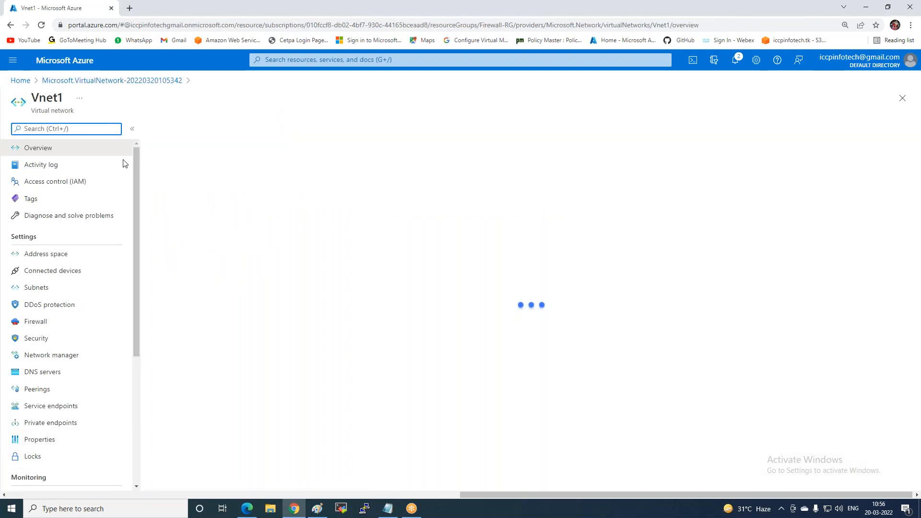
{"action": "left_click", "coordinate": [19, 82]}
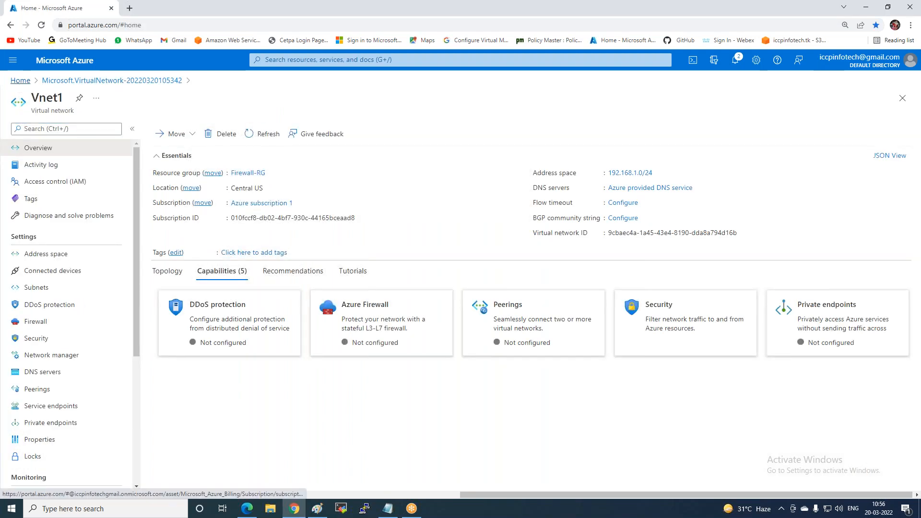
Step: Switch to Paint and add the text "DMZ" beneath the AzureFirewallSubnet label in the network diagram
{"action": "left_click", "coordinate": [317, 509]}
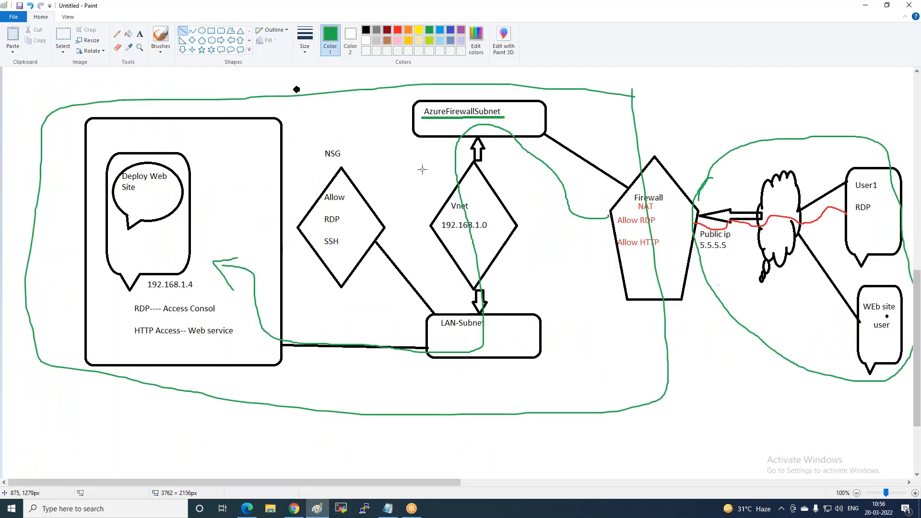
{"action": "left_click", "coordinate": [140, 33]}
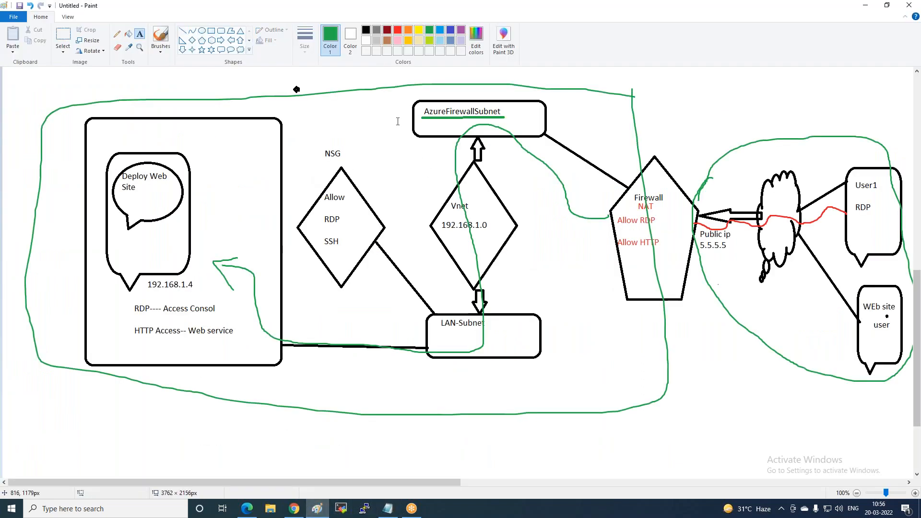
{"action": "left_click", "coordinate": [435, 132]}
{"action": "type", "text": "DMZ"}
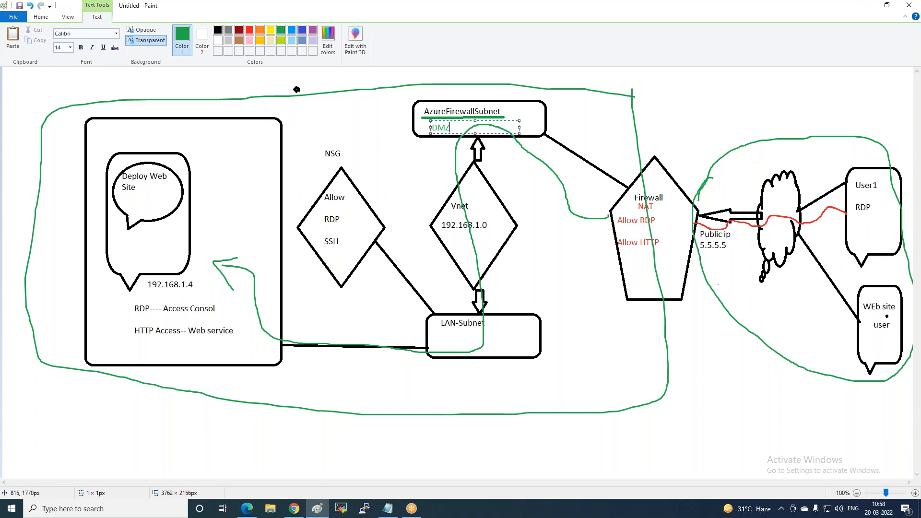
Step: Switch back to the Azure portal in Chrome and start a new network security group in resource group Firewall-RG
{"action": "left_click", "coordinate": [294, 508]}
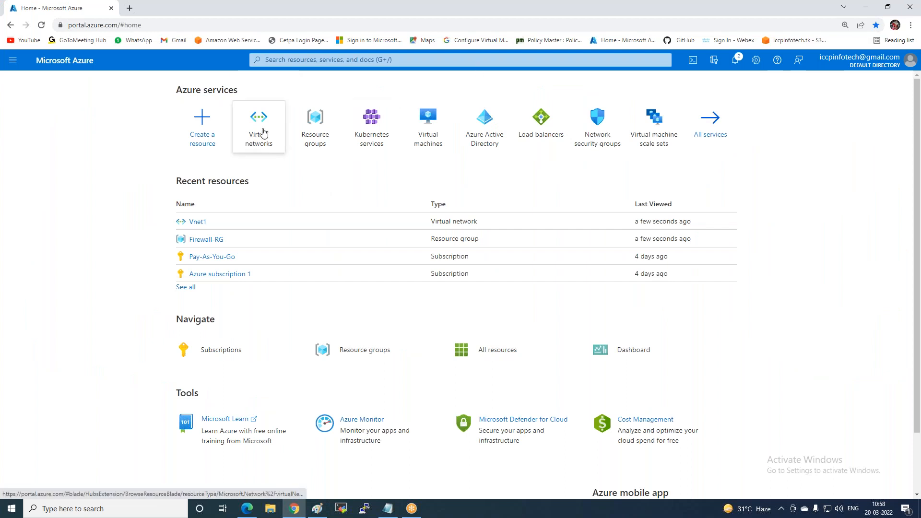
{"action": "left_click", "coordinate": [597, 140]}
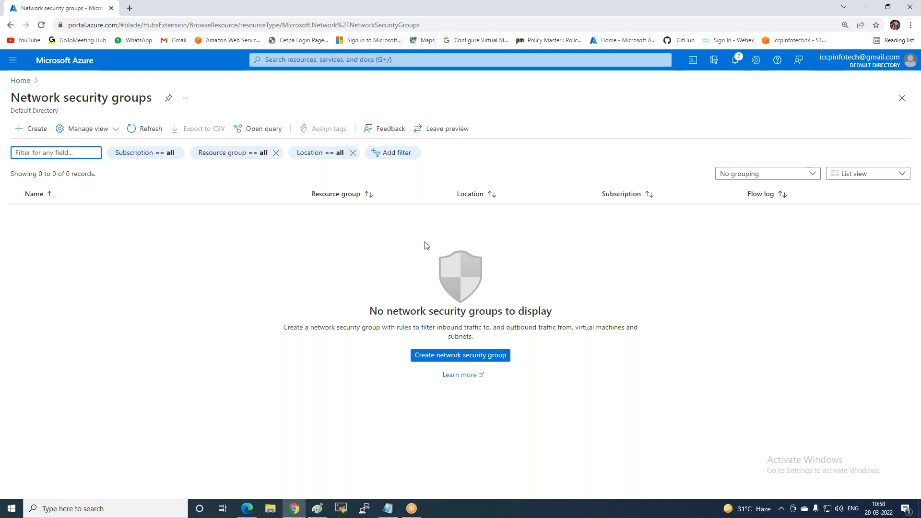
{"action": "left_click", "coordinate": [37, 133]}
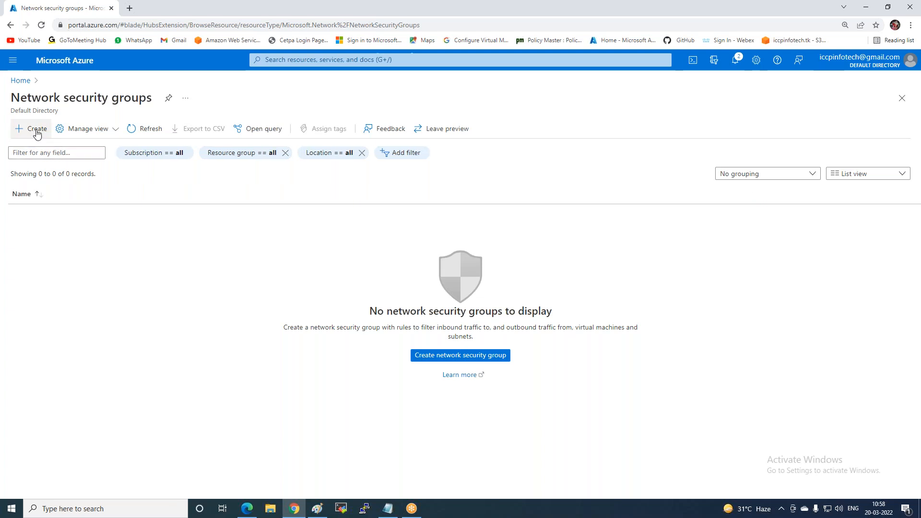
{"action": "left_click", "coordinate": [37, 133]}
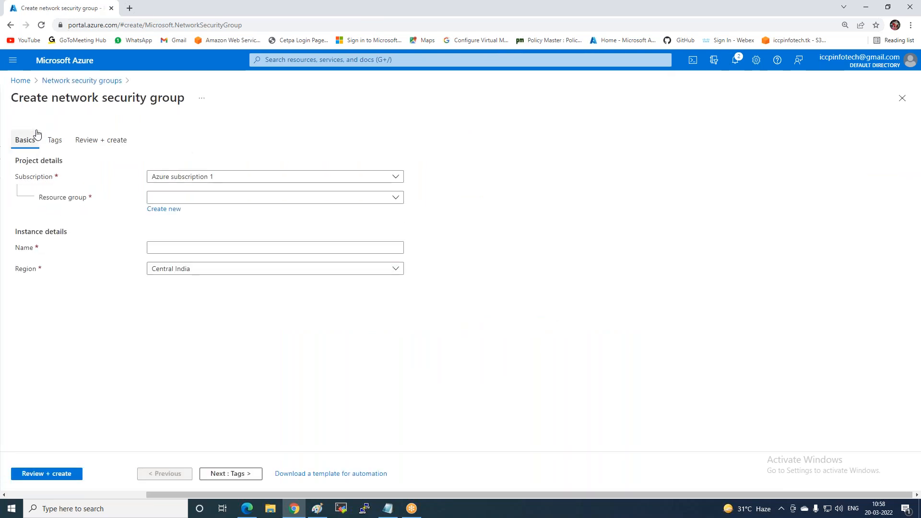
{"action": "left_click", "coordinate": [214, 198]}
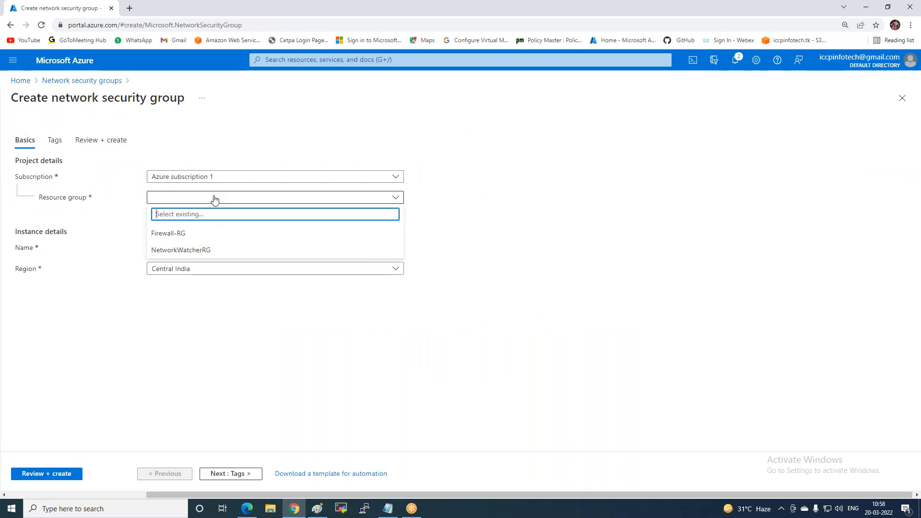
{"action": "left_click", "coordinate": [169, 234]}
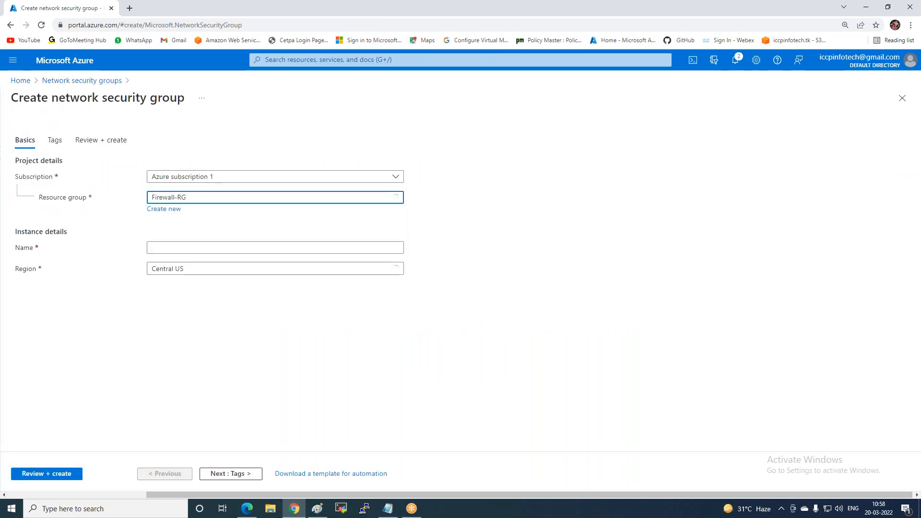
Step: Name the network security group MY-NSG, then validate and deploy it
{"action": "left_click", "coordinate": [201, 250]}
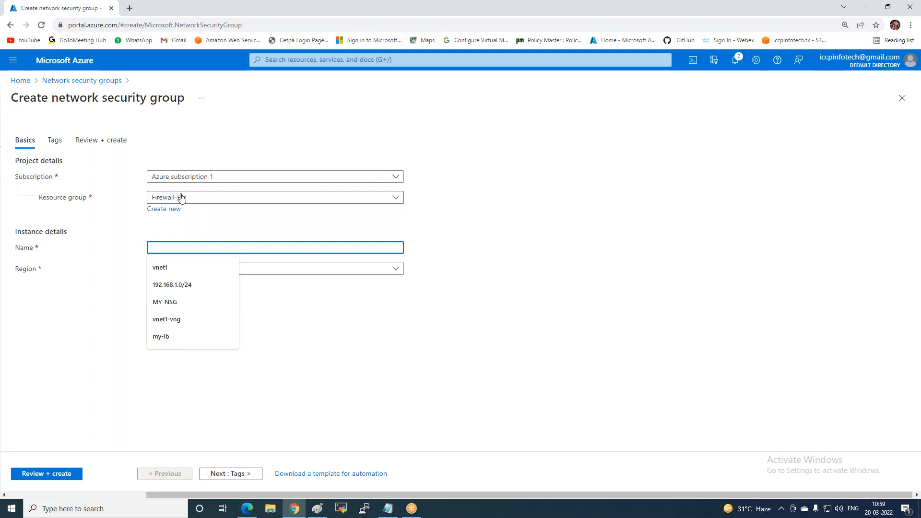
{"action": "type", "text": "MY-"}
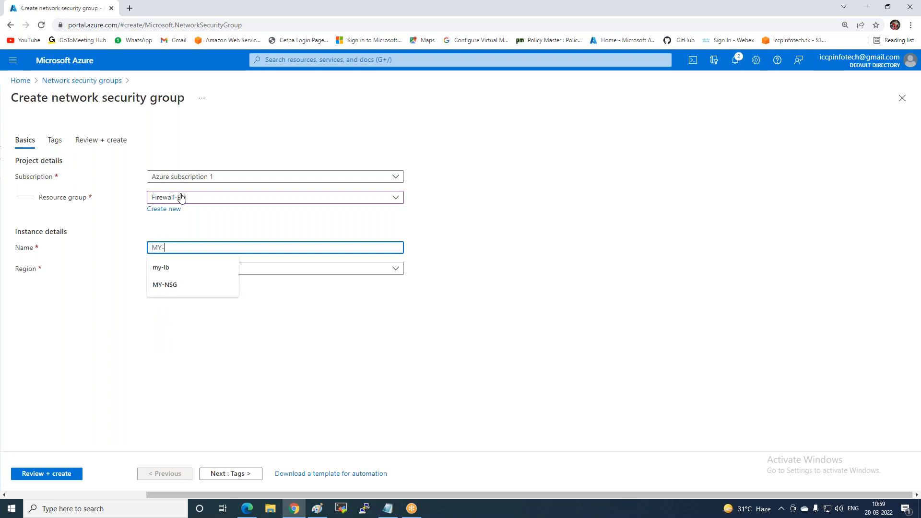
{"action": "type", "text": "NSG"}
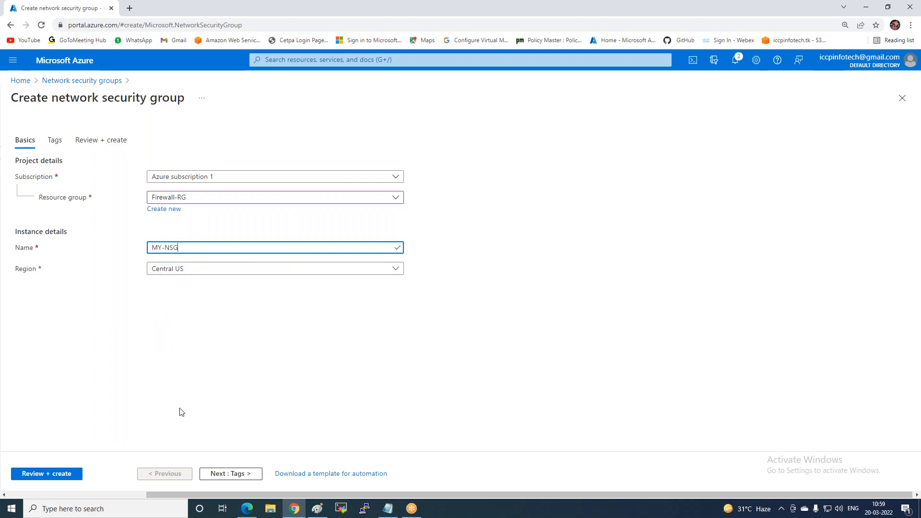
{"action": "left_click", "coordinate": [54, 474]}
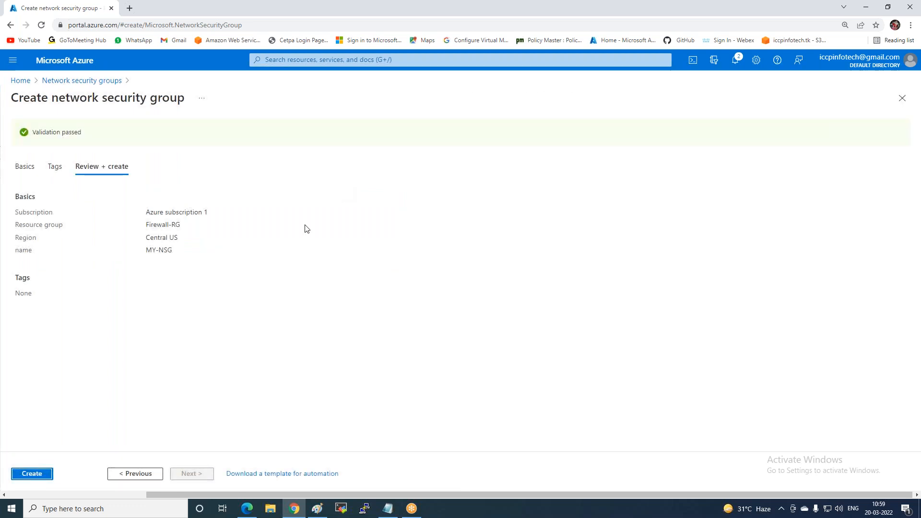
{"action": "left_click", "coordinate": [30, 477]}
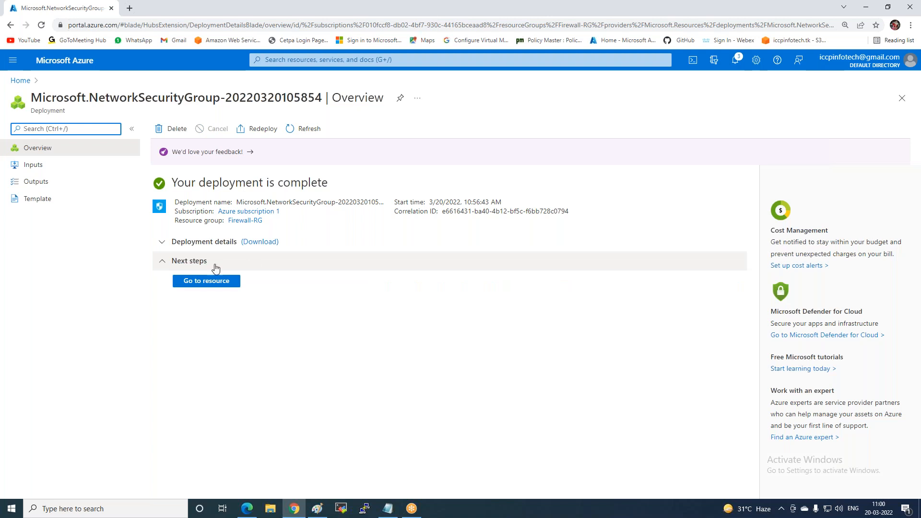
Step: Open the MY-NSG resource and start a new inbound security rule
{"action": "left_click", "coordinate": [206, 281]}
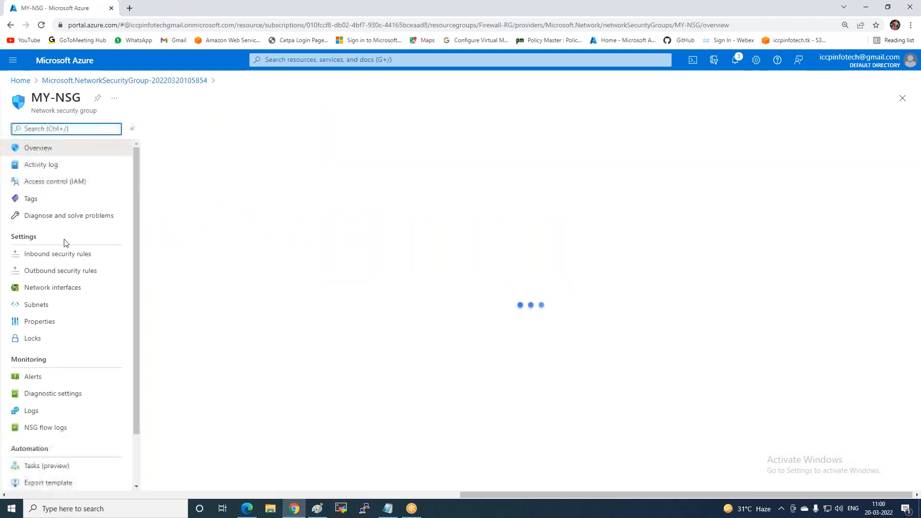
{"action": "left_click", "coordinate": [46, 259]}
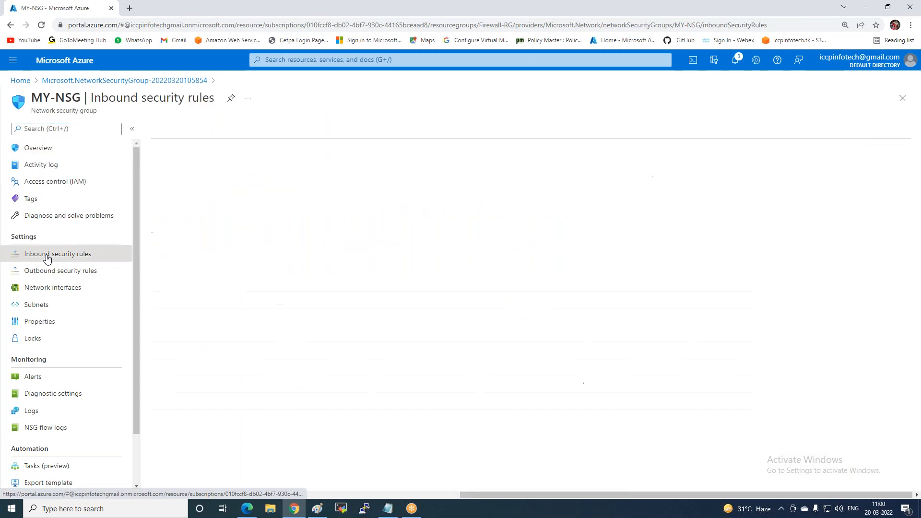
{"action": "left_click", "coordinate": [165, 131]}
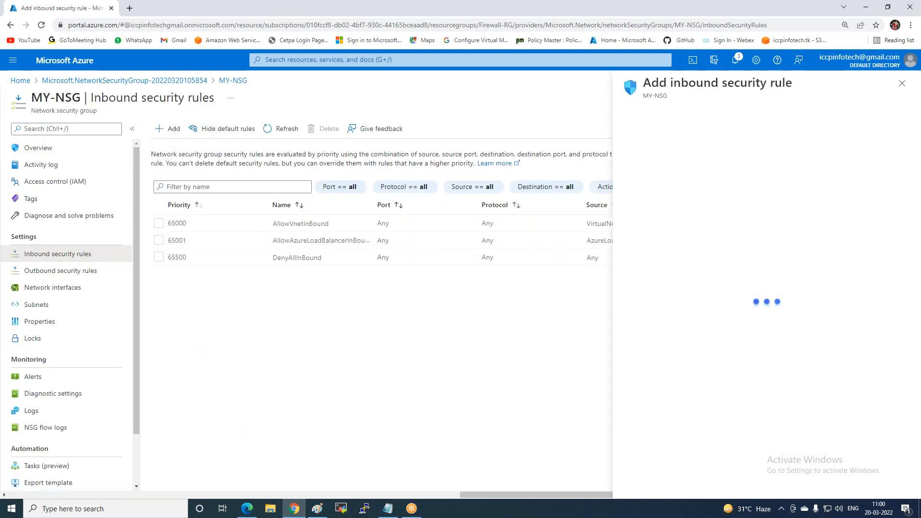
{"action": "left_click", "coordinate": [749, 42]}
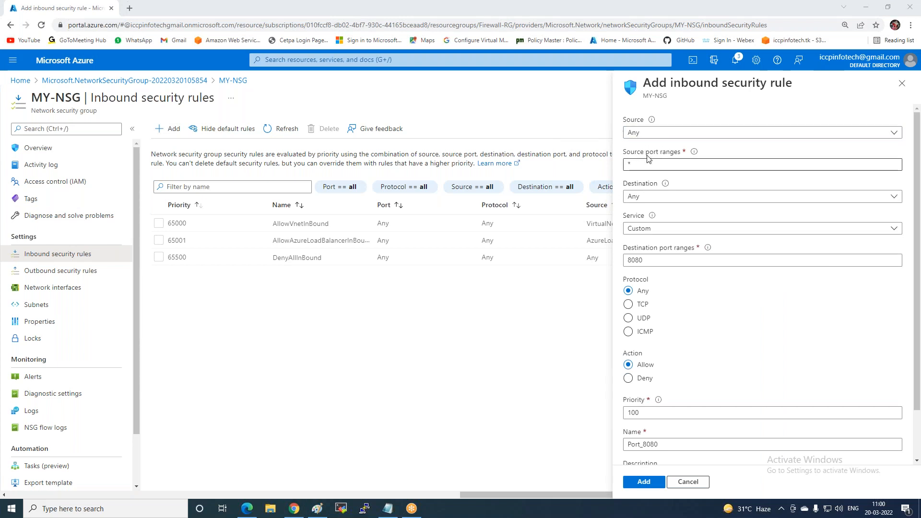
Step: Set the custom inbound rule's destination port range to 3389
{"action": "left_click", "coordinate": [653, 259]}
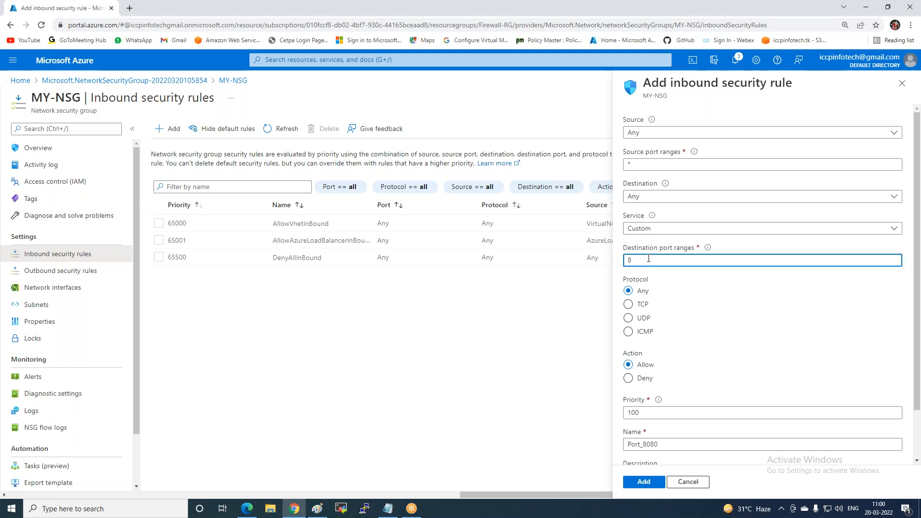
{"action": "type", "text": "998"}
{"action": "type", "text": "9"}
{"action": "type", "text": "3389"}
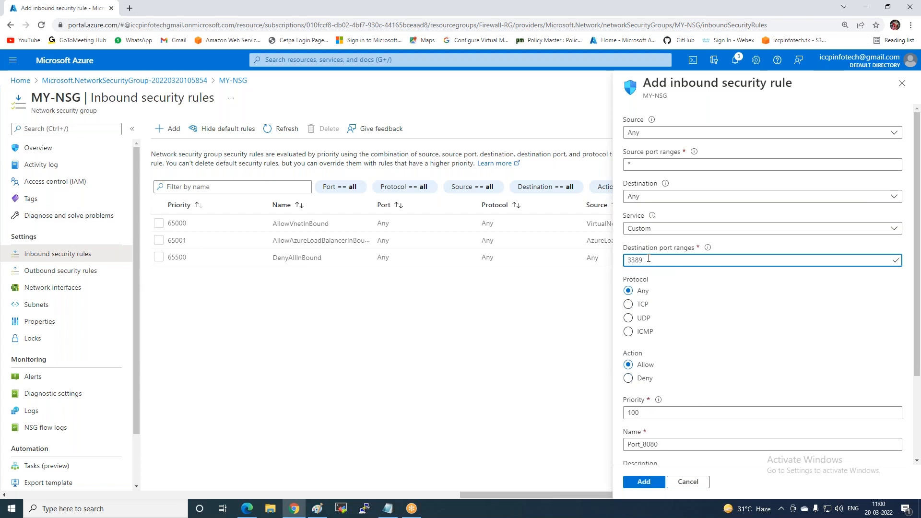
Step: Set the inbound rule's service to RDP, name the rule Allow-RDP, and add it to MY-NSG
{"action": "left_click", "coordinate": [700, 230]}
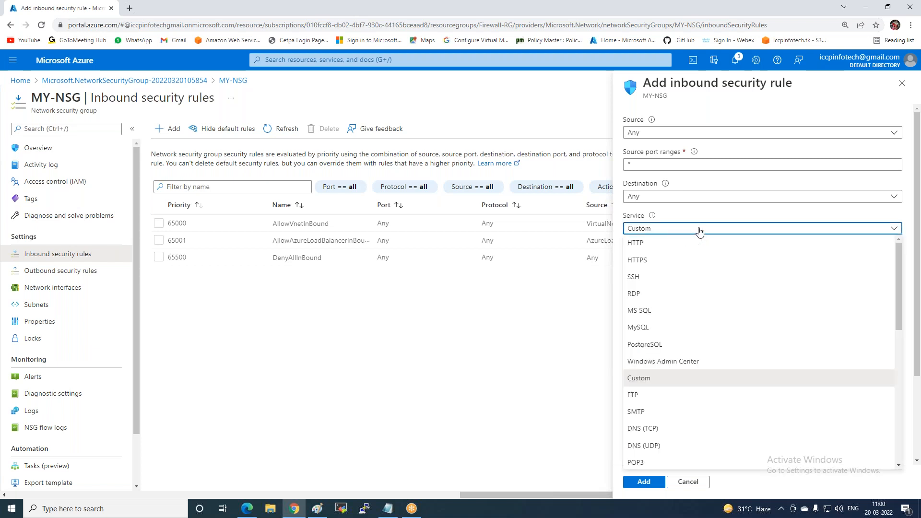
{"action": "left_click", "coordinate": [638, 295]}
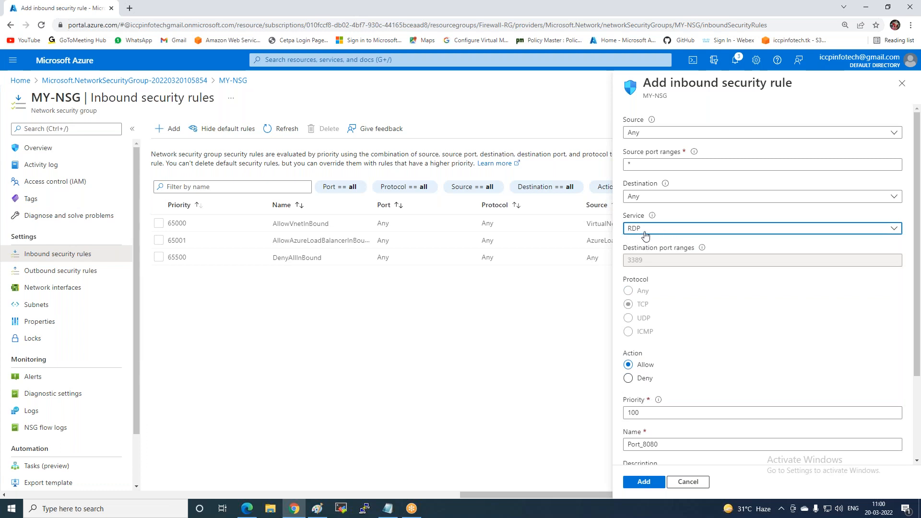
{"action": "scroll", "coordinate": [648, 338], "scroll_direction": "down", "scroll_amount": 2}
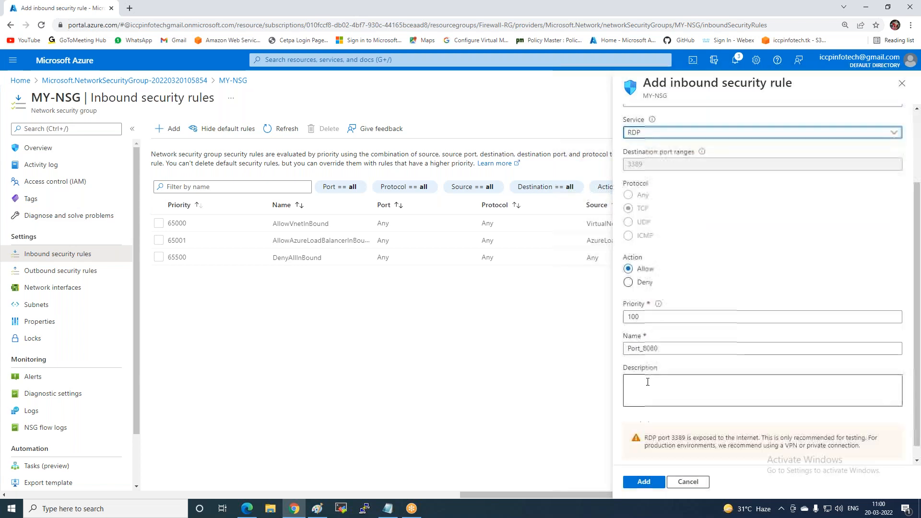
{"action": "double_click", "coordinate": [669, 348]}
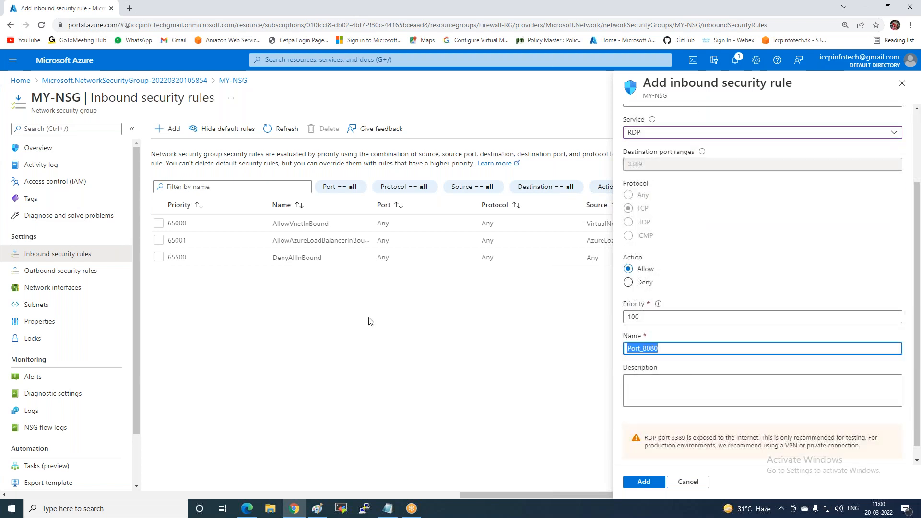
{"action": "type", "text": "Allow"}
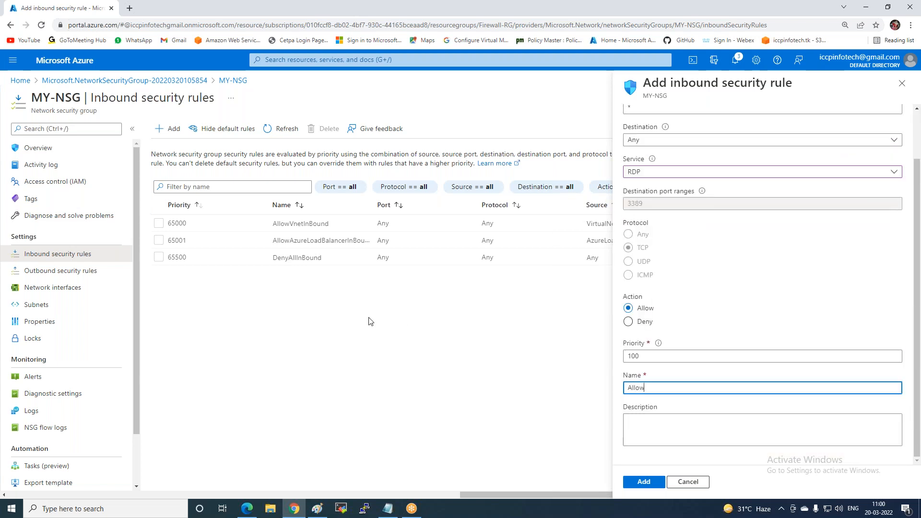
{"action": "type", "text": "-RDP"}
{"action": "left_click", "coordinate": [645, 481]}
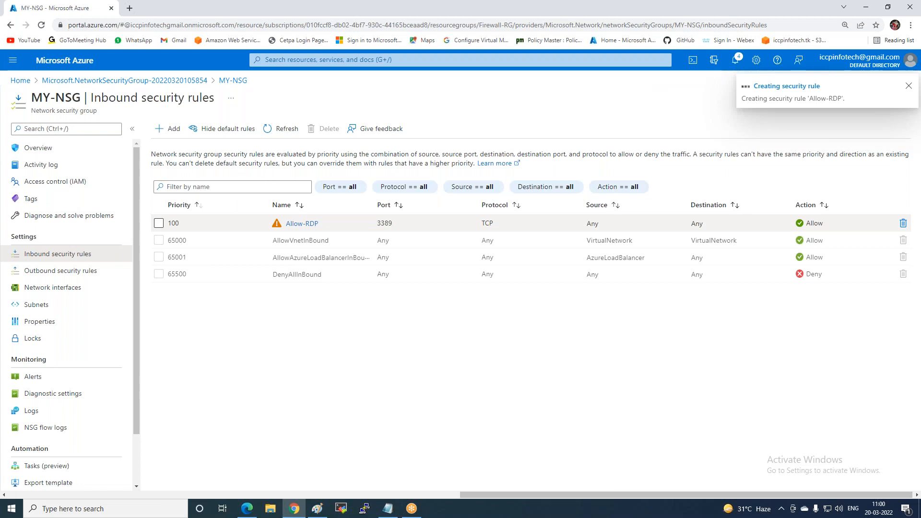
Step: Add an inbound security rule named Allow-http to MY-NSG that allows the HTTP service on port 80
{"action": "left_click", "coordinate": [165, 131]}
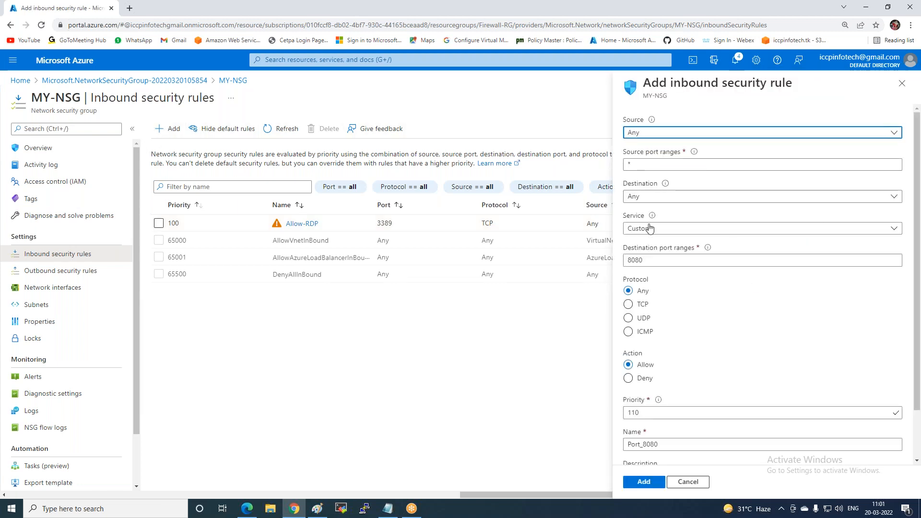
{"action": "left_click", "coordinate": [643, 260]}
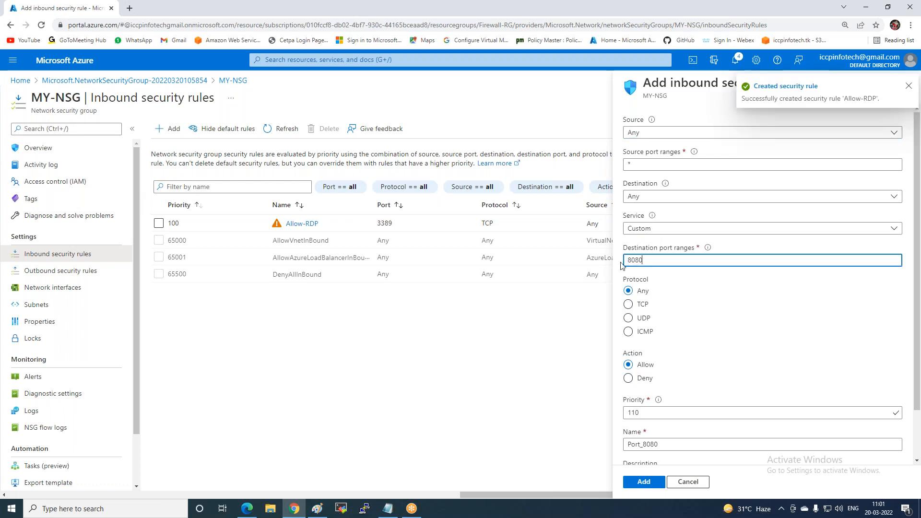
{"action": "key", "text": "BackSpace"}
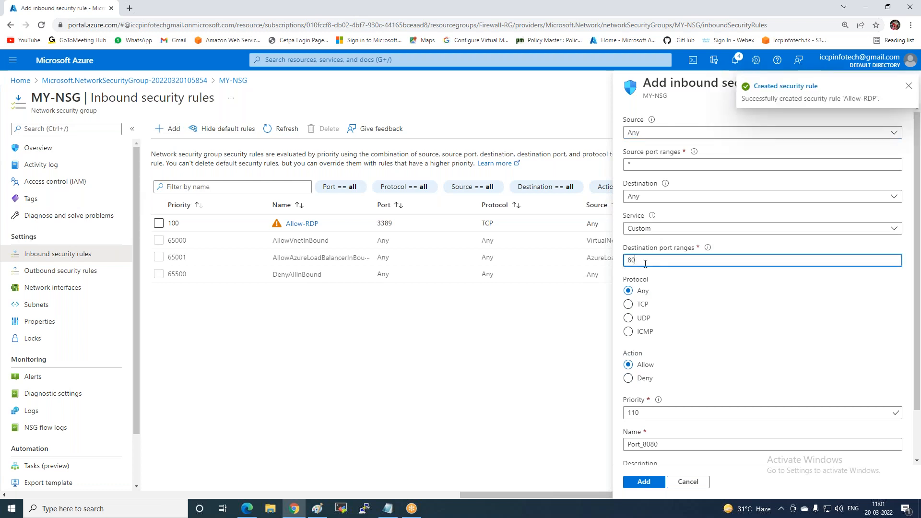
{"action": "left_click_drag", "start_coordinate": [667, 445], "coordinate": [456, 446]}
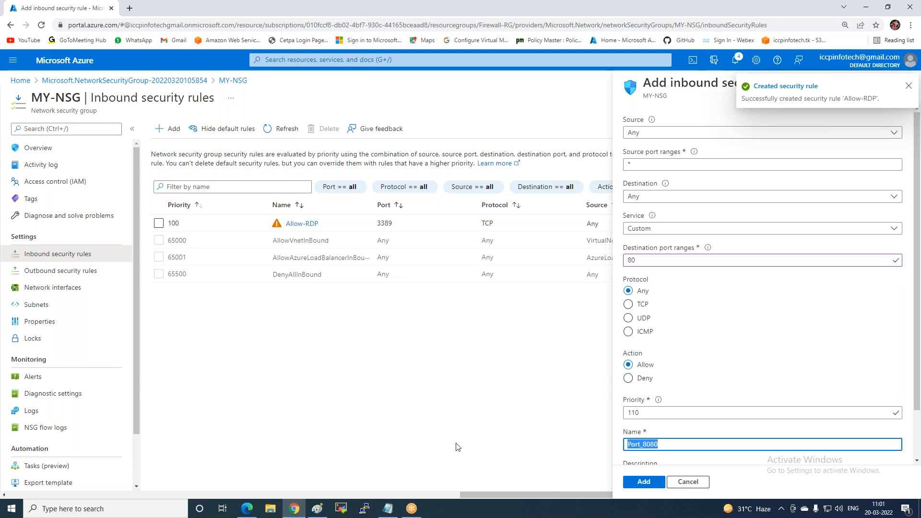
{"action": "type", "text": "Allow-http"}
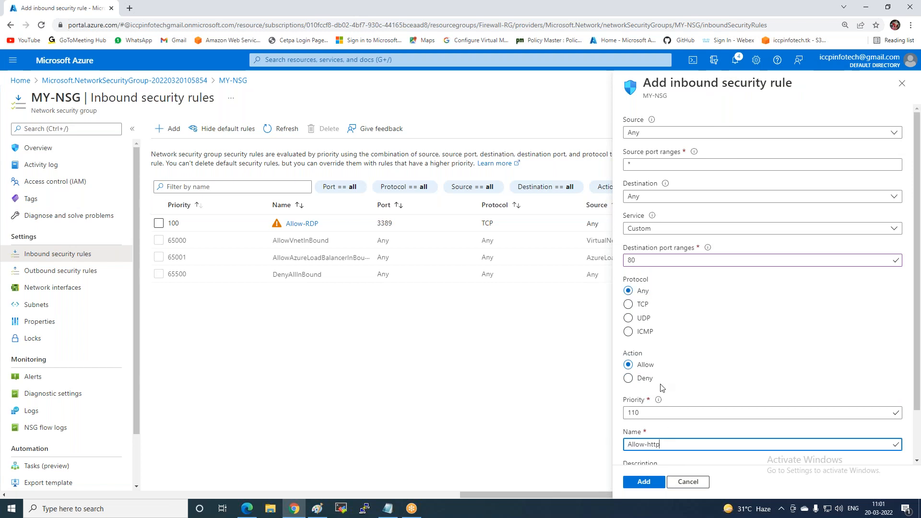
{"action": "left_click", "coordinate": [672, 228]}
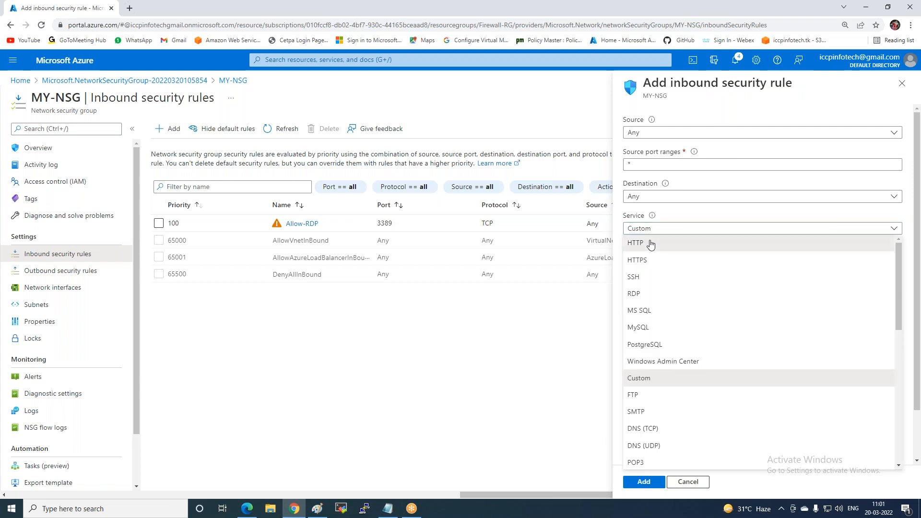
{"action": "left_click", "coordinate": [650, 244]}
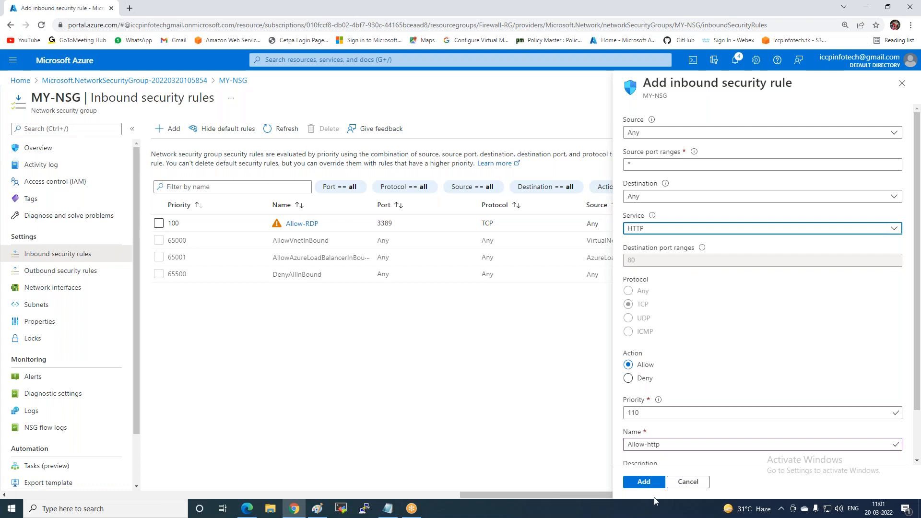
{"action": "left_click", "coordinate": [644, 482]}
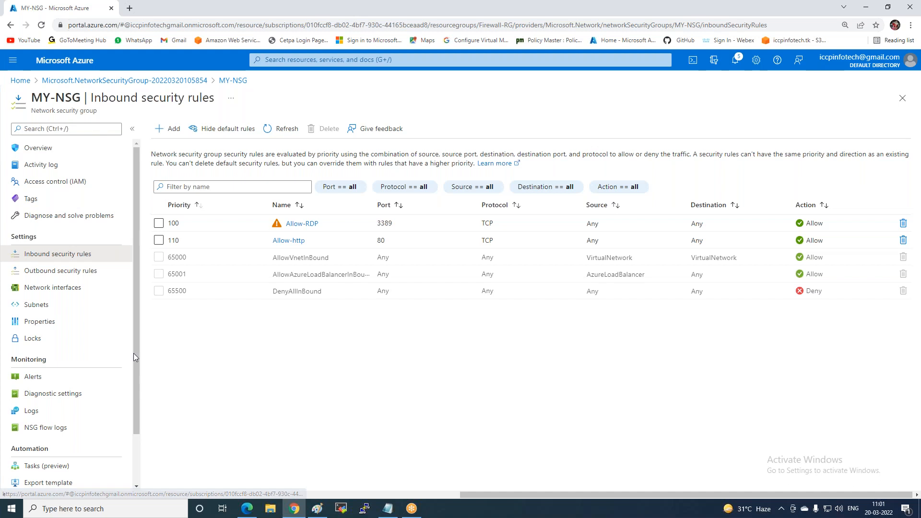
Step: Associate MY-NSG with Server-Subnet in the Vnet1 virtual network
{"action": "left_click", "coordinate": [18, 306]}
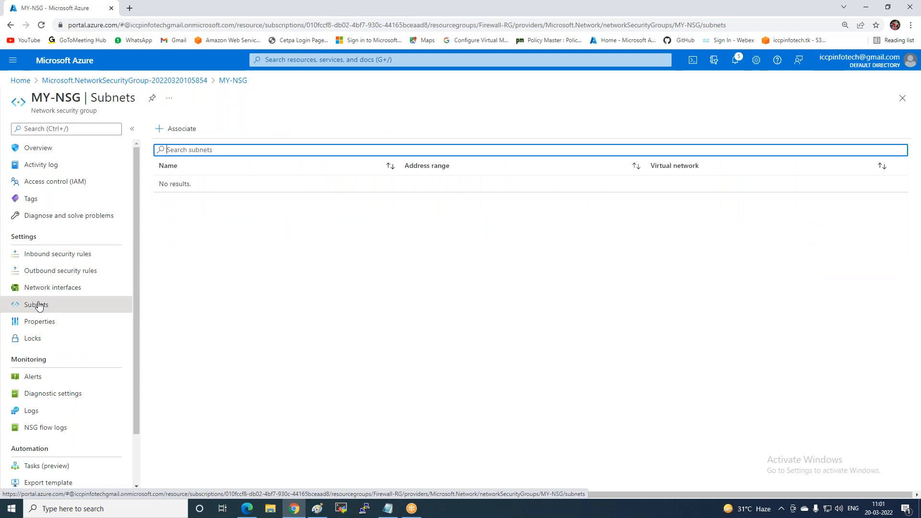
{"action": "left_click", "coordinate": [191, 131]}
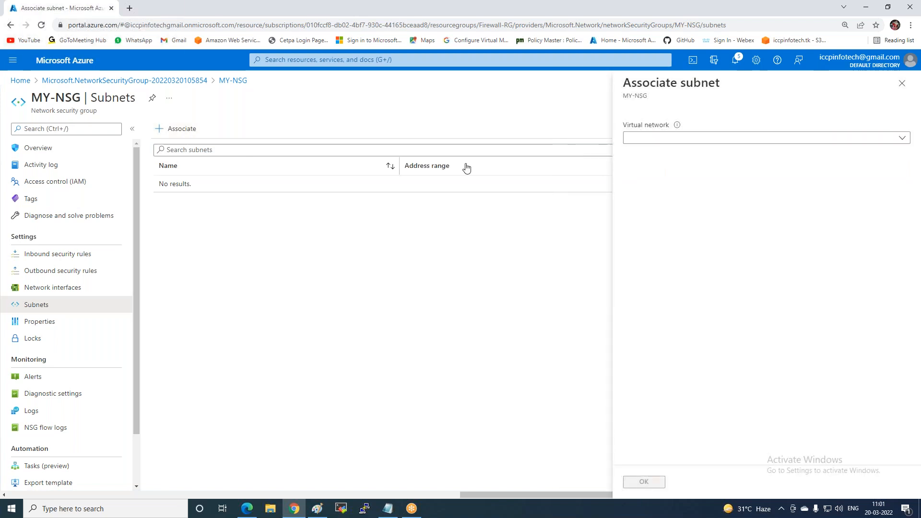
{"action": "left_click", "coordinate": [730, 144]}
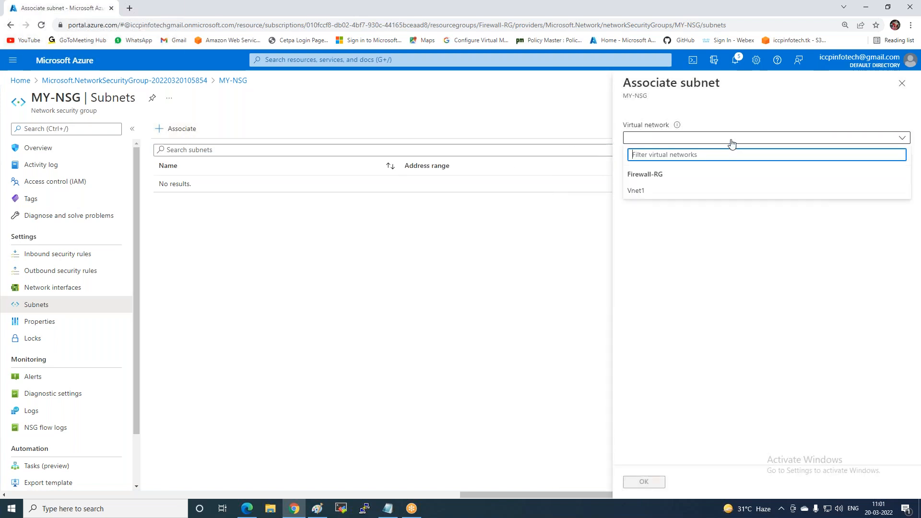
{"action": "left_click", "coordinate": [671, 188]}
{"action": "left_click", "coordinate": [654, 173]}
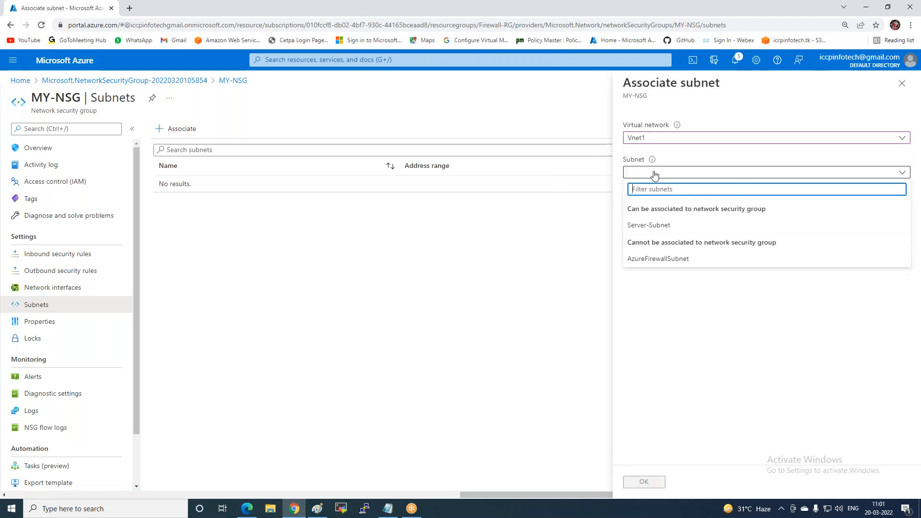
{"action": "left_click", "coordinate": [656, 231]}
{"action": "left_click", "coordinate": [652, 486]}
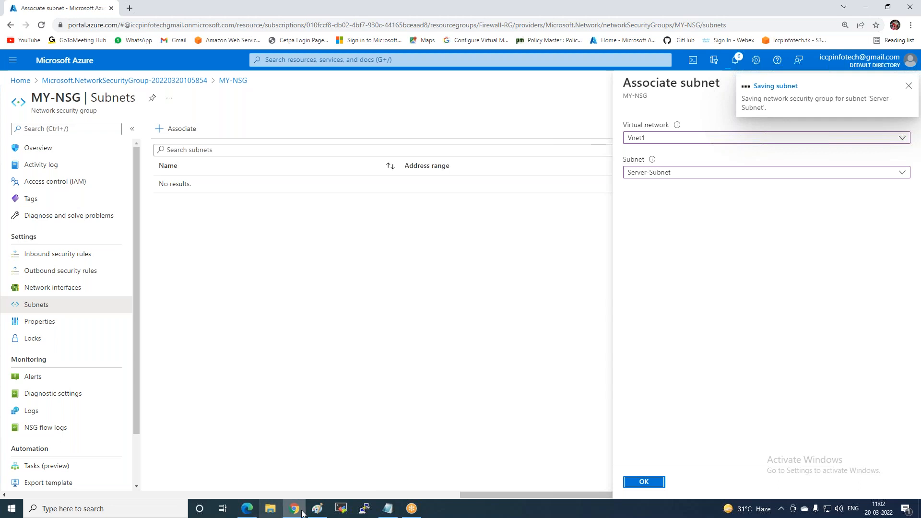
Step: Switch to the network diagram in Paint and draw a straight green line from the NSG diamond to the LAN-Subnet box
{"action": "left_click", "coordinate": [317, 509]}
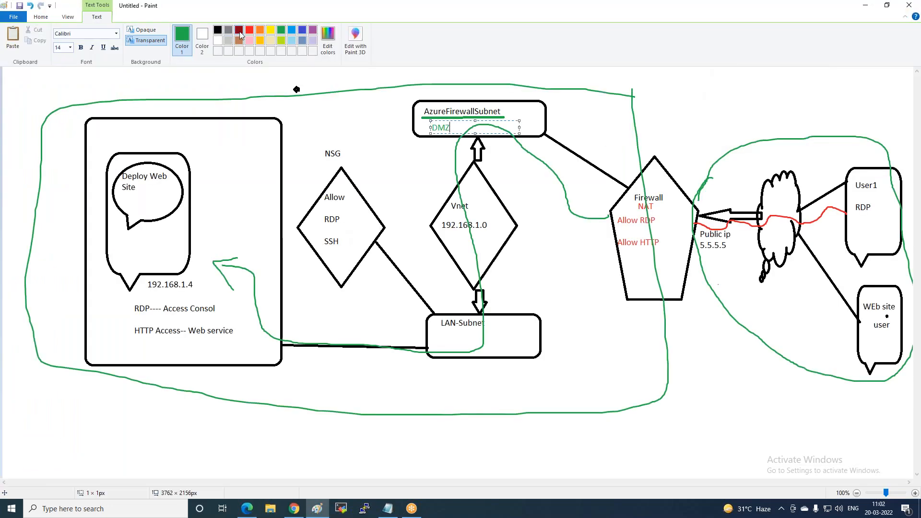
{"action": "left_click", "coordinate": [332, 209]}
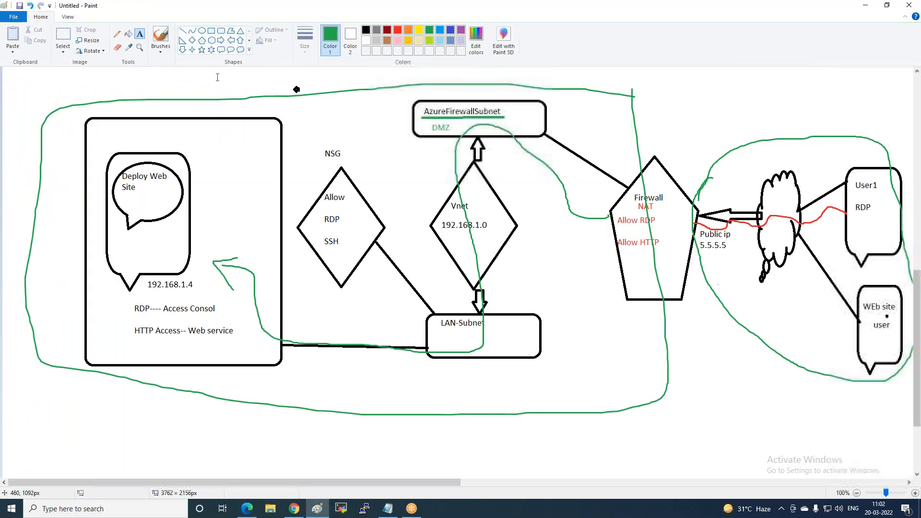
{"action": "left_click", "coordinate": [182, 31]}
{"action": "mouse_move", "coordinate": [328, 220]}
{"action": "left_mouse_down"}
{"action": "mouse_move", "coordinate": [350, 211]}
{"action": "mouse_move", "coordinate": [472, 378]}
{"action": "mouse_move", "coordinate": [436, 313]}
{"action": "mouse_move", "coordinate": [455, 318]}
{"action": "left_mouse_up"}
{"action": "left_click_drag", "start_coordinate": [438, 306], "coordinate": [450, 334]}
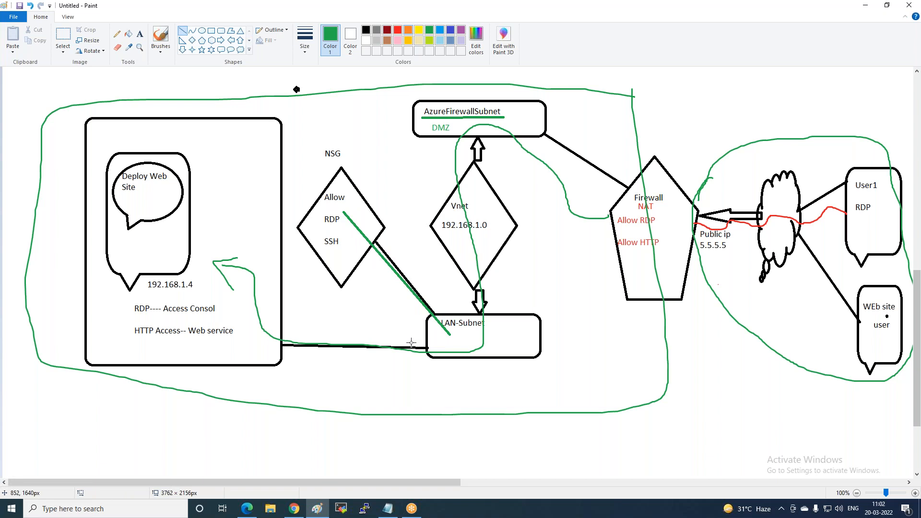
Step: Draw straight red lines linking the Vnet diamond to the AzureFirewallSubnet box and to the LAN-Subnet box
{"action": "left_click", "coordinate": [398, 30]}
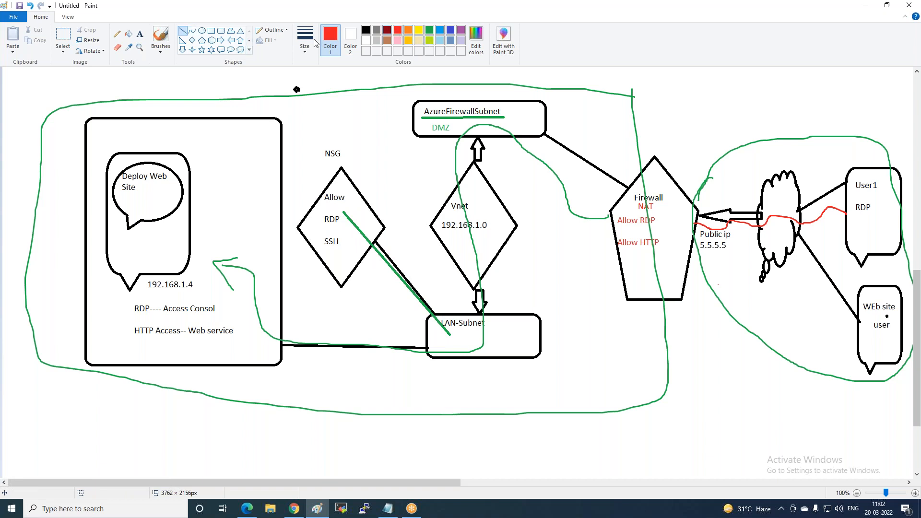
{"action": "mouse_move", "coordinate": [466, 221]}
{"action": "left_mouse_down"}
{"action": "mouse_move", "coordinate": [496, 187]}
{"action": "mouse_move", "coordinate": [440, 221]}
{"action": "mouse_move", "coordinate": [463, 217]}
{"action": "mouse_move", "coordinate": [468, 125]}
{"action": "mouse_move", "coordinate": [457, 224]}
{"action": "mouse_move", "coordinate": [470, 336]}
{"action": "left_mouse_up"}
{"action": "mouse_move", "coordinate": [479, 281]}
{"action": "left_mouse_down"}
{"action": "mouse_move", "coordinate": [462, 226]}
{"action": "mouse_move", "coordinate": [470, 116]}
{"action": "left_mouse_up"}
{"action": "left_click_drag", "start_coordinate": [485, 211], "coordinate": [484, 336]}
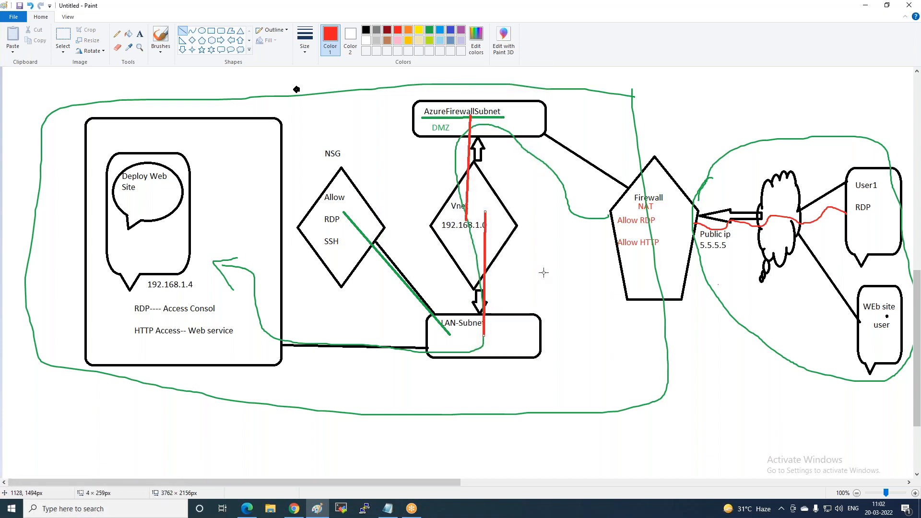
Step: Draw a straight red line from the Deploy Web Site server to the LAN-Subnet box
{"action": "left_click", "coordinate": [182, 35]}
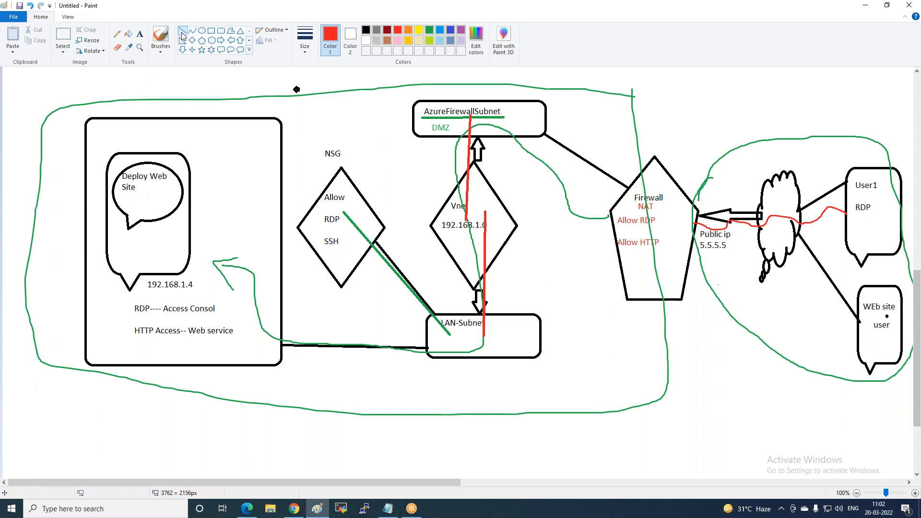
{"action": "mouse_move", "coordinate": [142, 242]}
{"action": "left_mouse_down"}
{"action": "mouse_move", "coordinate": [198, 207]}
{"action": "mouse_move", "coordinate": [399, 318]}
{"action": "mouse_move", "coordinate": [448, 334]}
{"action": "left_mouse_up"}
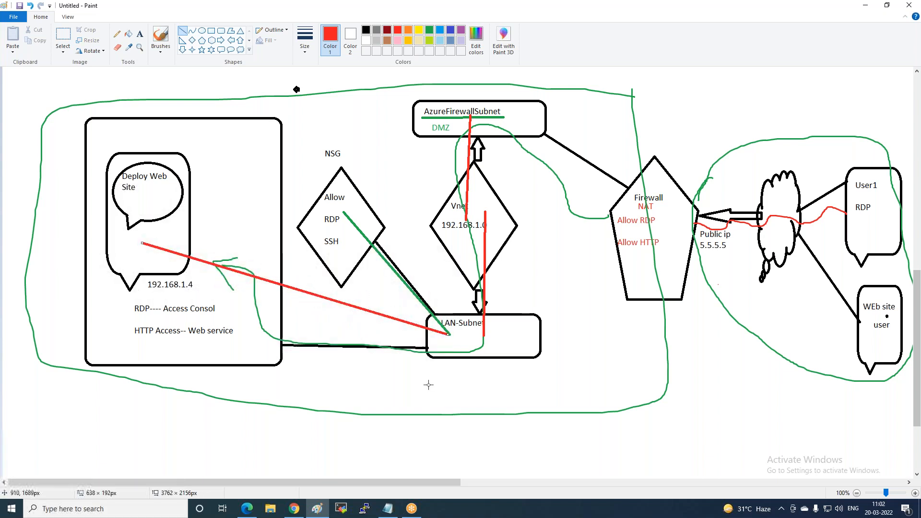
{"action": "left_click", "coordinate": [425, 382]}
Step: Switch back to the Azure portal in Chrome, go to the virtual machines, and start creating a virtual machine
{"action": "left_click", "coordinate": [295, 509]}
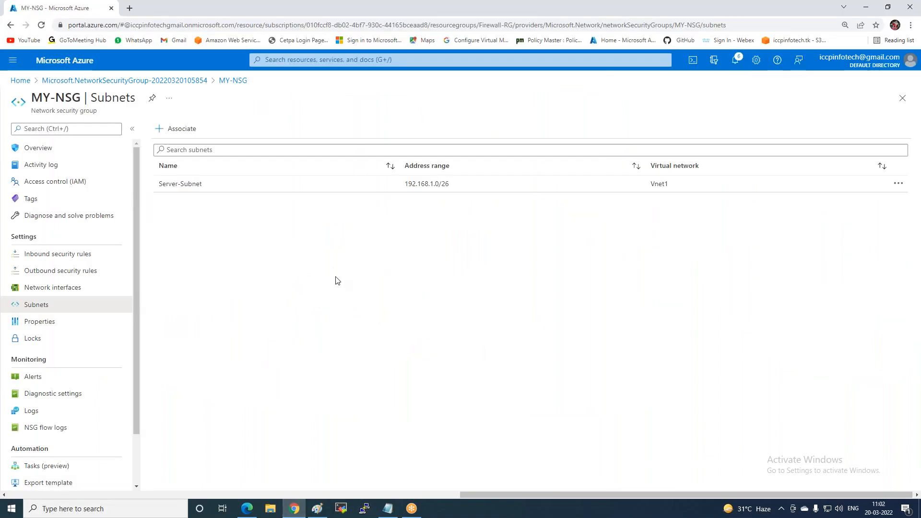
{"action": "left_click", "coordinate": [21, 81]}
{"action": "left_click", "coordinate": [305, 146]}
{"action": "left_click", "coordinate": [12, 60]}
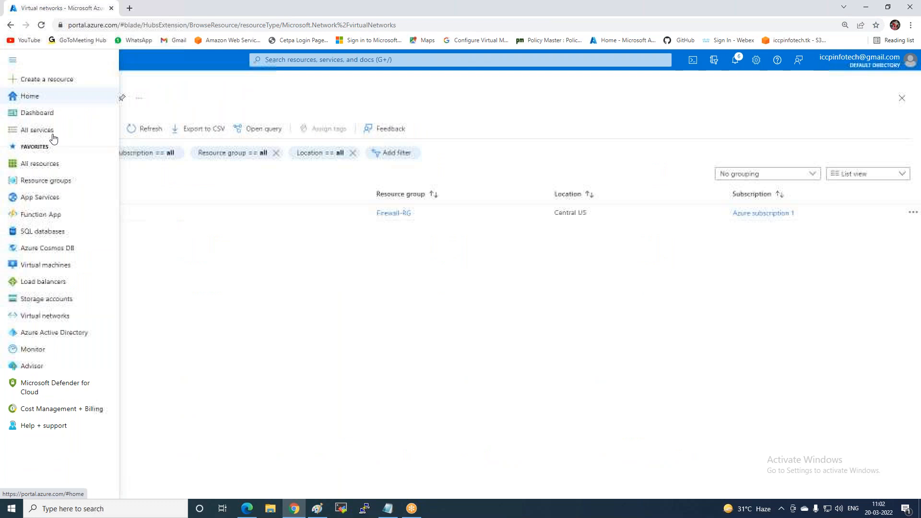
{"action": "left_click", "coordinate": [14, 60]}
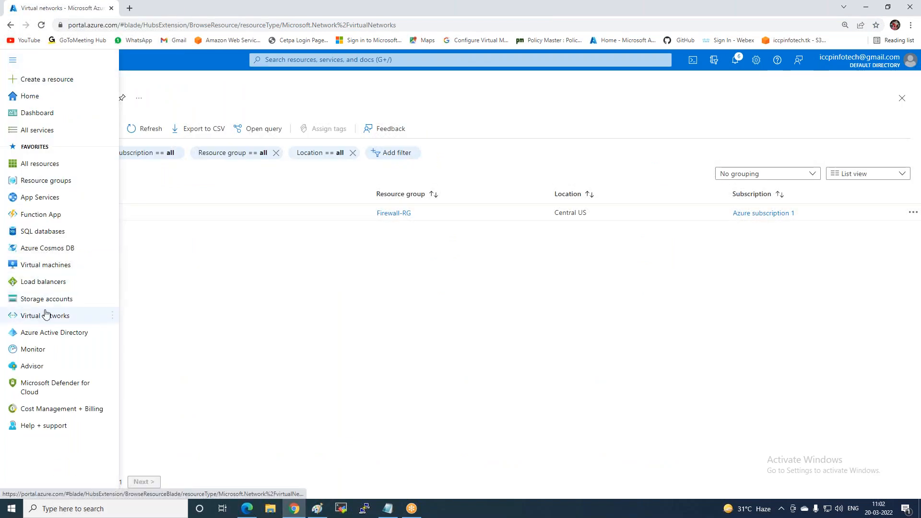
{"action": "left_click", "coordinate": [53, 272]}
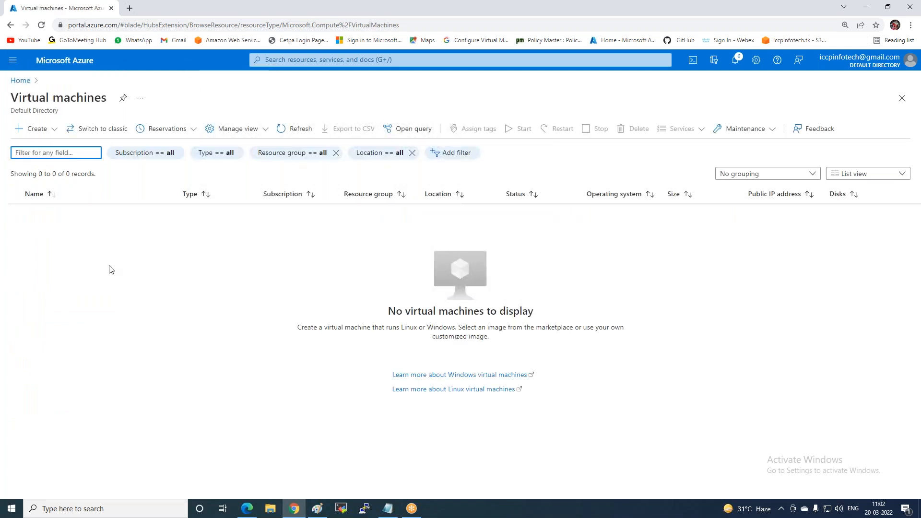
{"action": "left_click", "coordinate": [37, 129]}
{"action": "left_click", "coordinate": [47, 151]}
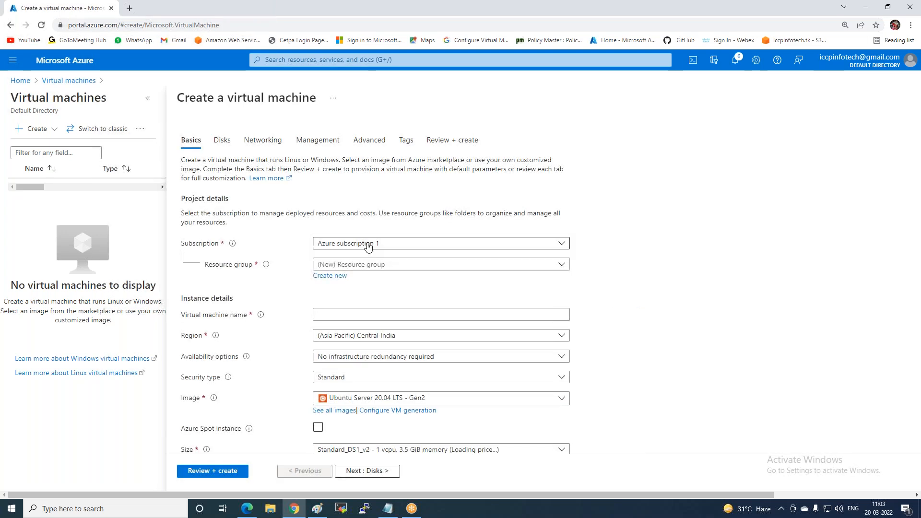
Step: Set the virtual machine's resource group to Firewall-RG and name the machine Web-Server
{"action": "left_click", "coordinate": [366, 264]}
{"action": "left_click", "coordinate": [350, 299]}
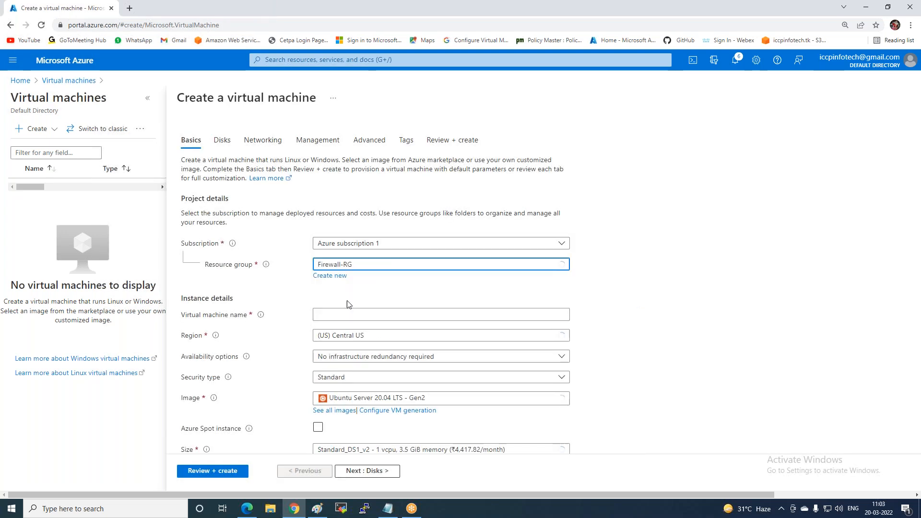
{"action": "left_click", "coordinate": [341, 314]}
{"action": "type", "text": "Web-Server"}
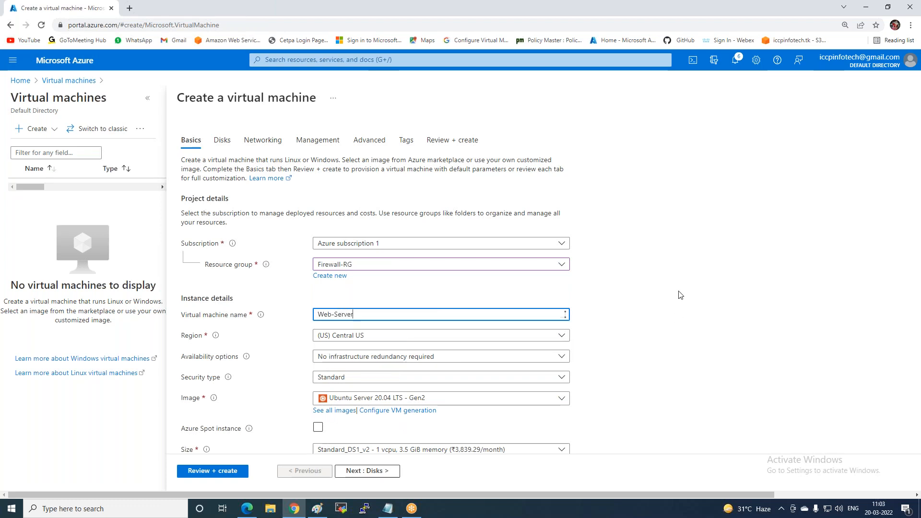
{"action": "left_click", "coordinate": [679, 291]}
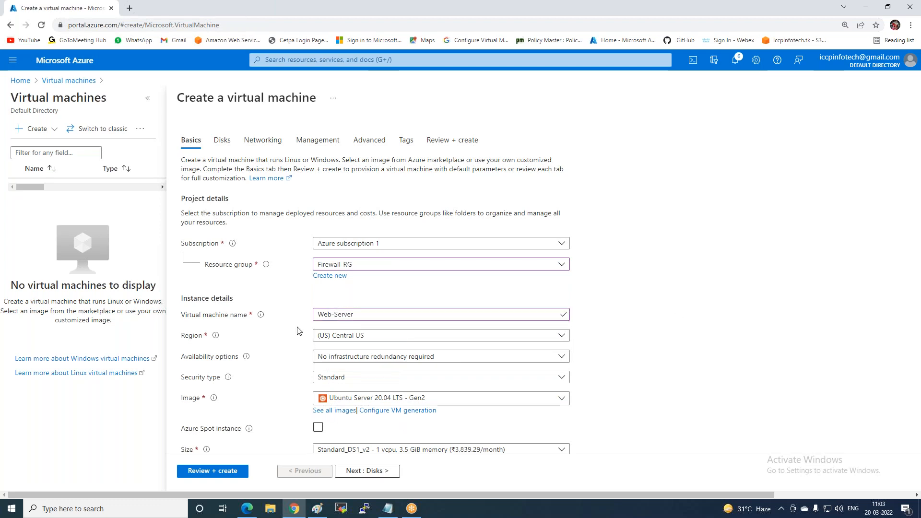
Step: Choose Windows Server 2019 Datacenter - Gen2 as the image for the Web-Server virtual machine
{"action": "scroll", "coordinate": [412, 332], "scroll_direction": "down", "scroll_amount": 1}
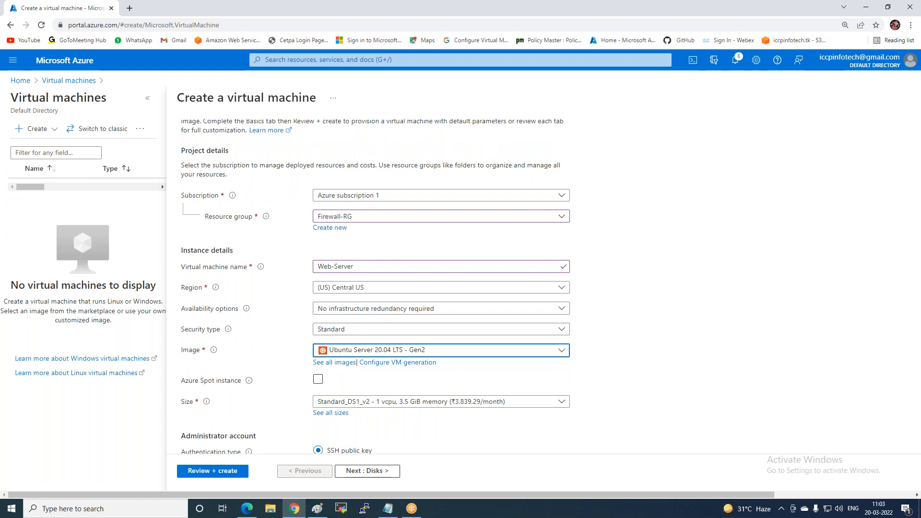
{"action": "left_click", "coordinate": [438, 350]}
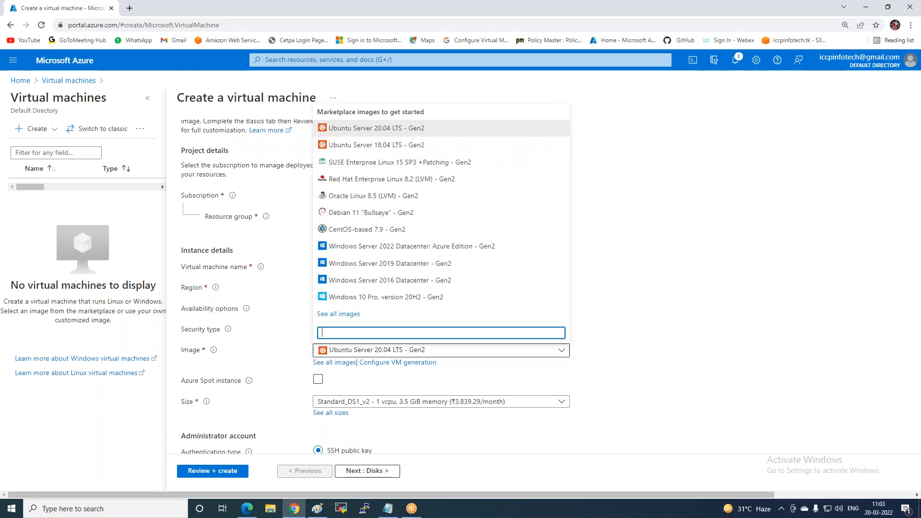
{"action": "left_click", "coordinate": [406, 283]}
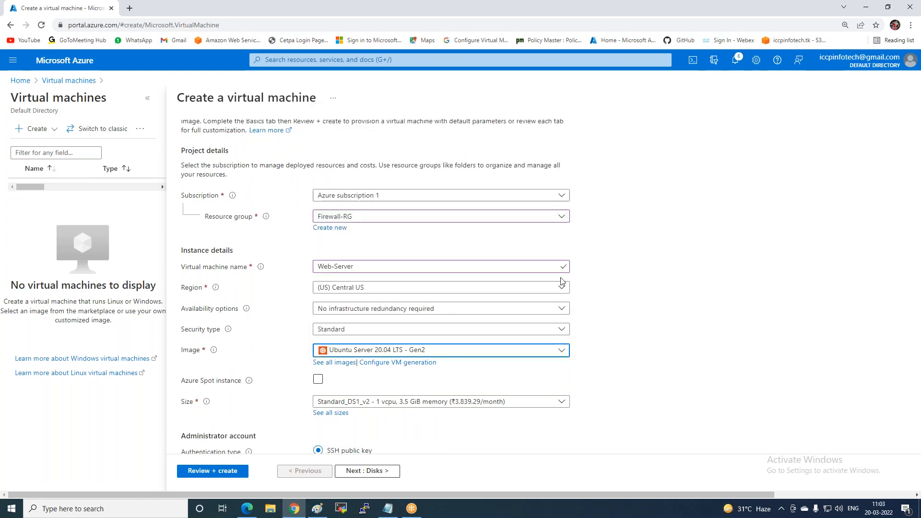
{"action": "scroll", "coordinate": [838, 294], "scroll_direction": "down", "scroll_amount": 1}
{"action": "scroll", "coordinate": [838, 293], "scroll_direction": "down", "scroll_amount": 2}
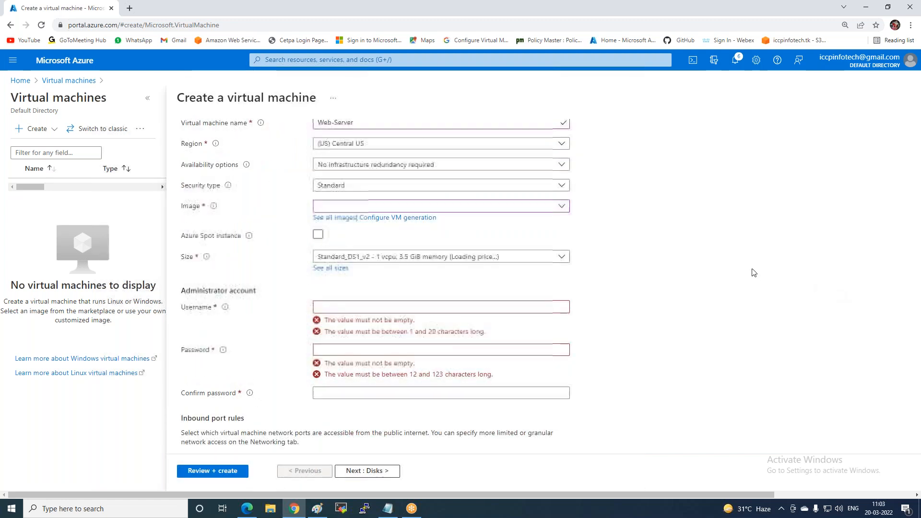
{"action": "left_click", "coordinate": [363, 210]}
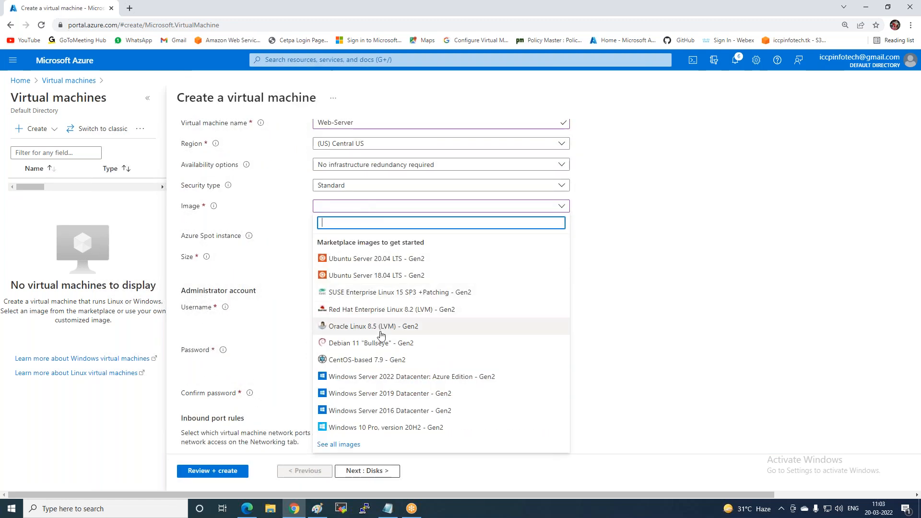
{"action": "left_click", "coordinate": [379, 396]}
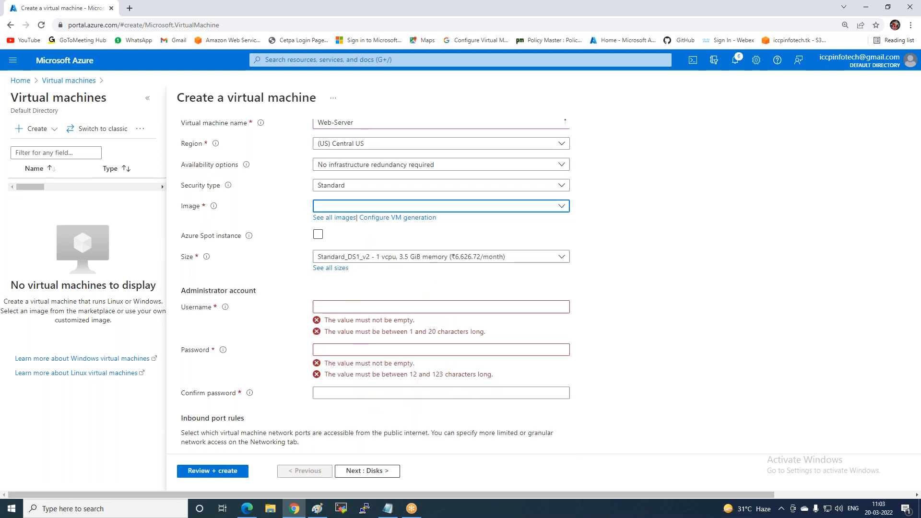
Step: Set the administrator username to iccp, then enter and confirm the administrator account password
{"action": "left_click", "coordinate": [351, 305]}
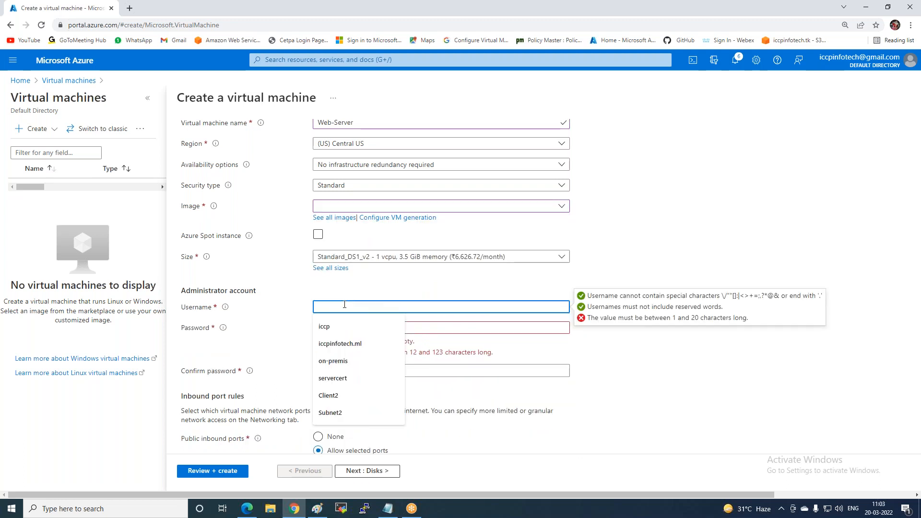
{"action": "left_click", "coordinate": [327, 327]}
{"action": "left_click", "coordinate": [339, 328]}
{"action": "type", "text": "••••••••"}
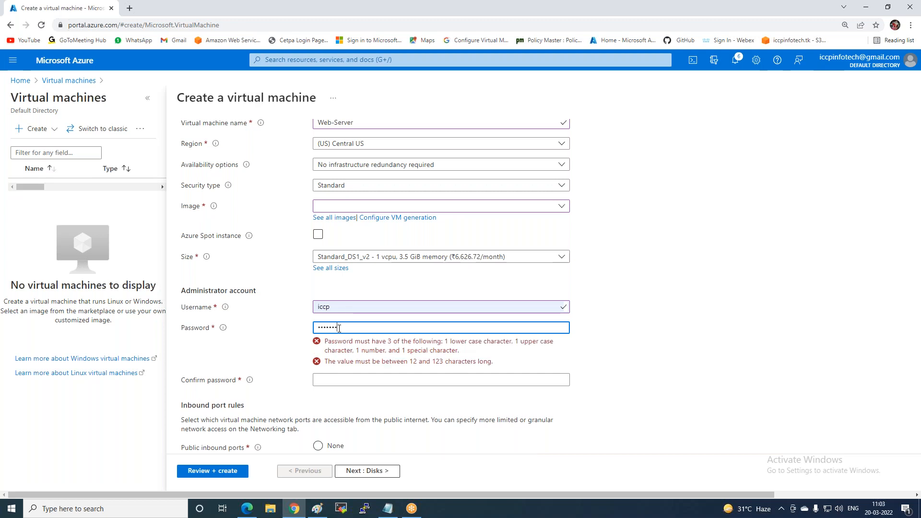
{"action": "type", "text": "•••"}
{"action": "left_click", "coordinate": [368, 349]}
{"action": "type", "text": "•••"}
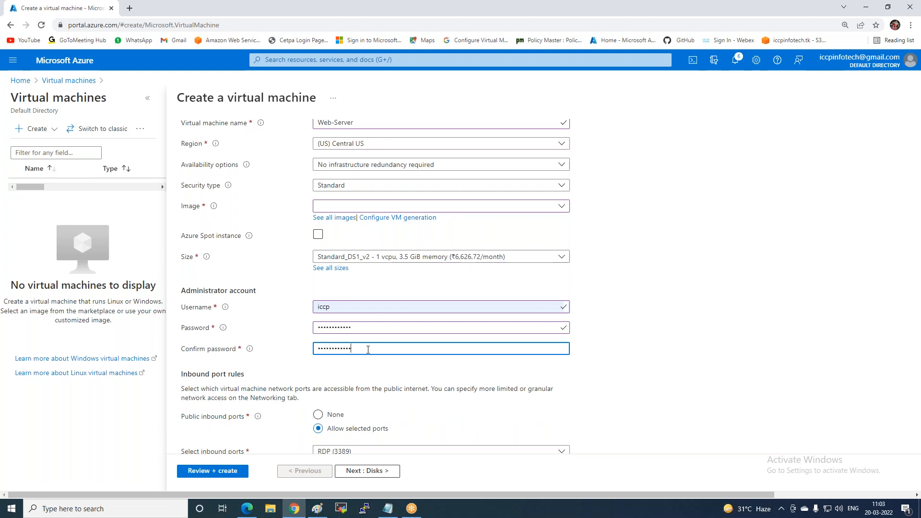
Step: Set the public inbound ports to None and continue to the disk settings
{"action": "scroll", "coordinate": [368, 349], "scroll_direction": "down", "scroll_amount": 2}
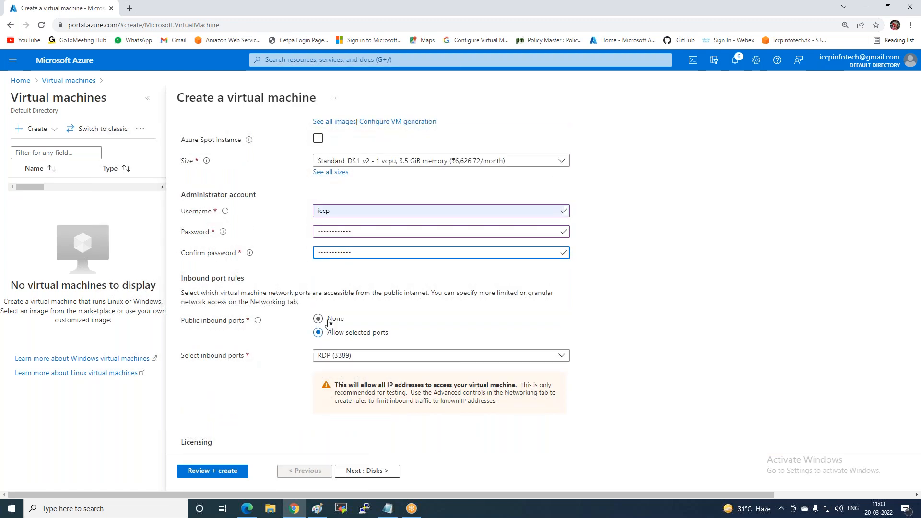
{"action": "left_click", "coordinate": [321, 319]}
{"action": "scroll", "coordinate": [419, 335], "scroll_direction": "down", "scroll_amount": 2}
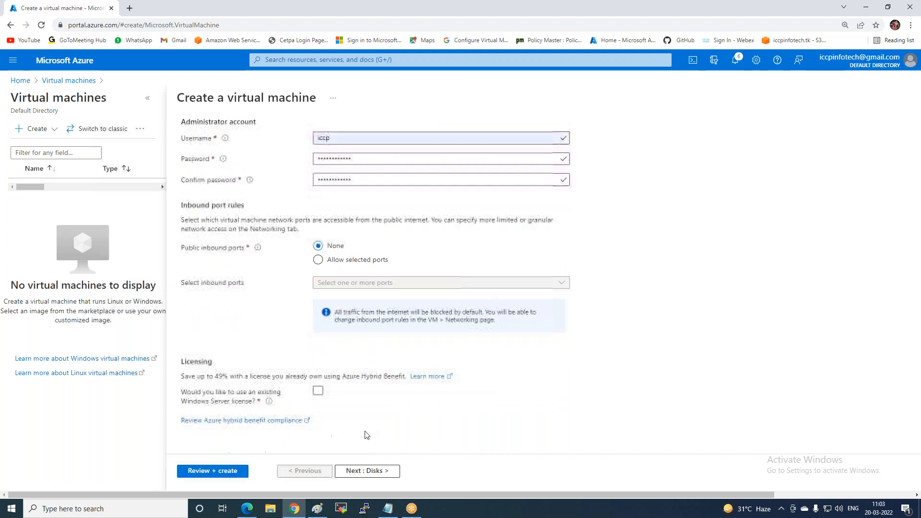
{"action": "left_click", "coordinate": [346, 470]}
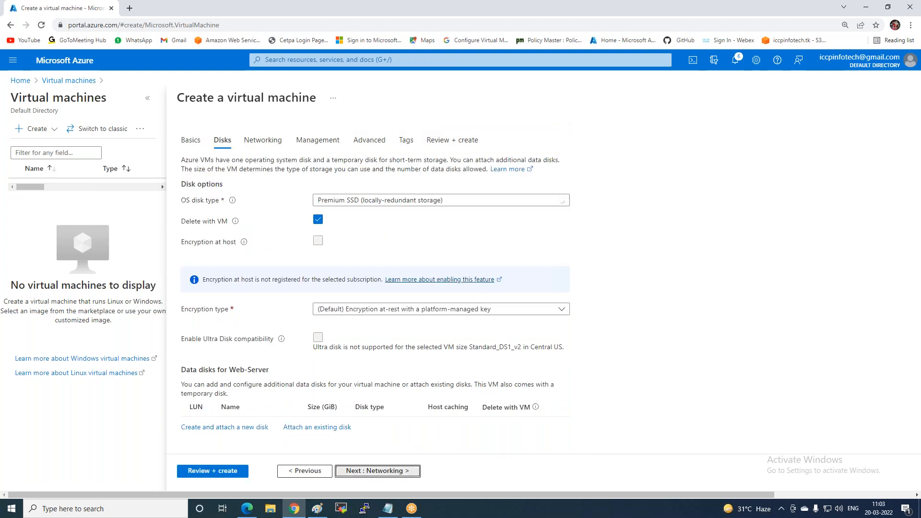
Step: Keep the default disk options, set the network interface's public IP to None, and create the Web-Server virtual machine
{"action": "left_click", "coordinate": [355, 470]}
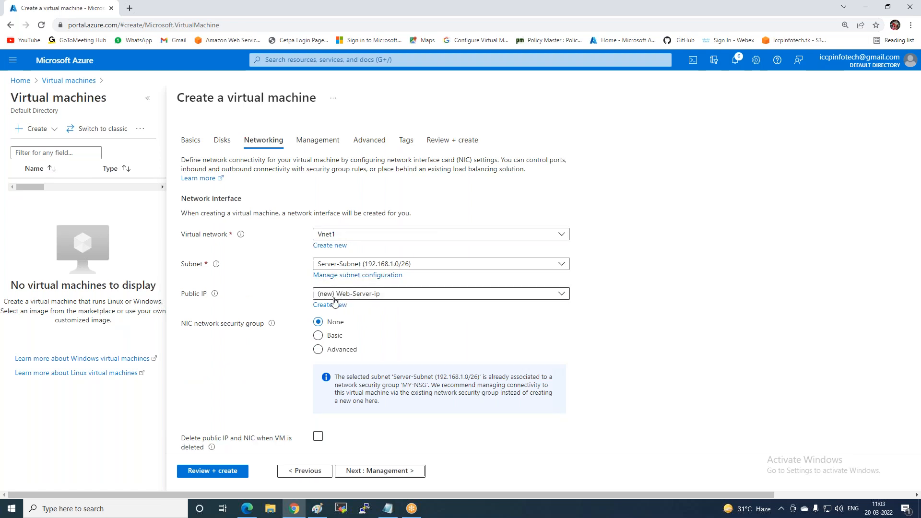
{"action": "left_click", "coordinate": [412, 294]}
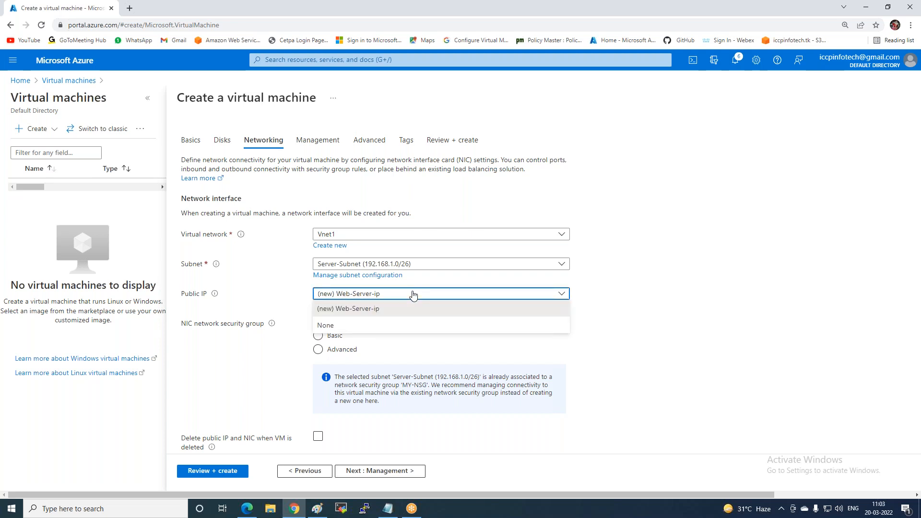
{"action": "left_click", "coordinate": [347, 327]}
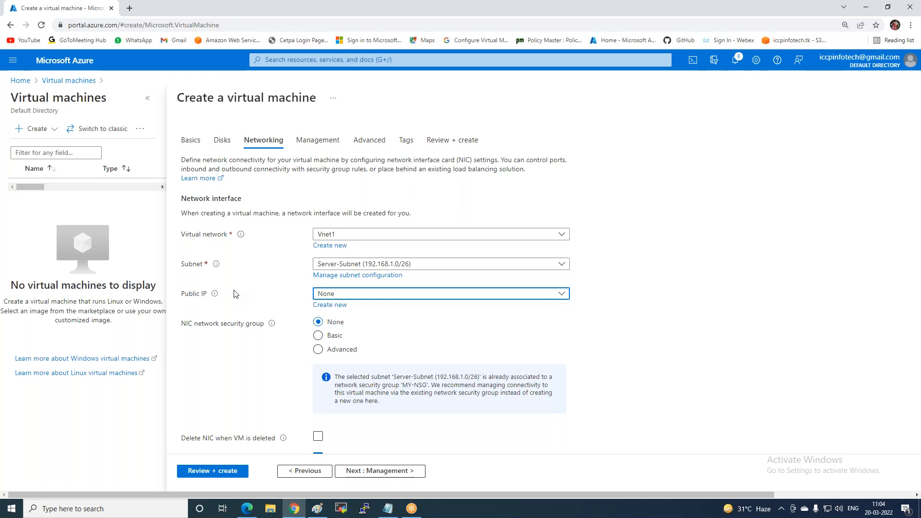
{"action": "left_click", "coordinate": [214, 474]}
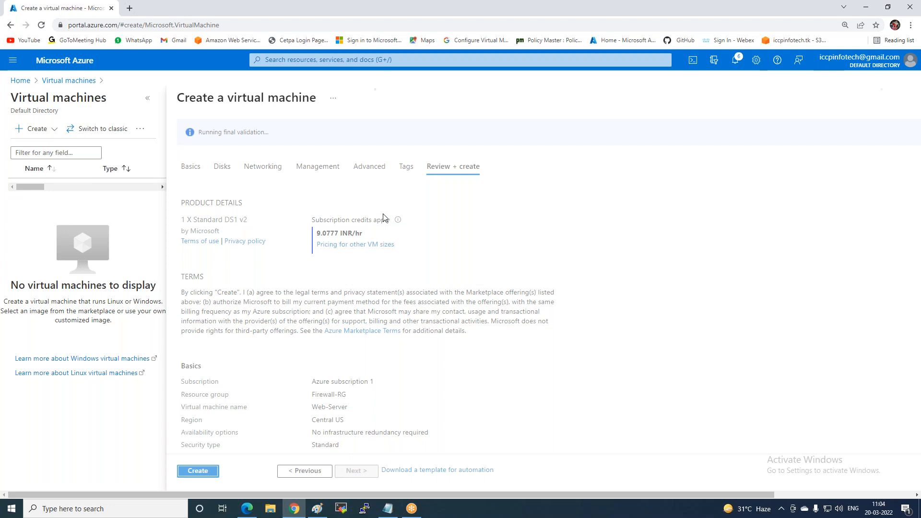
{"action": "left_click", "coordinate": [192, 473]}
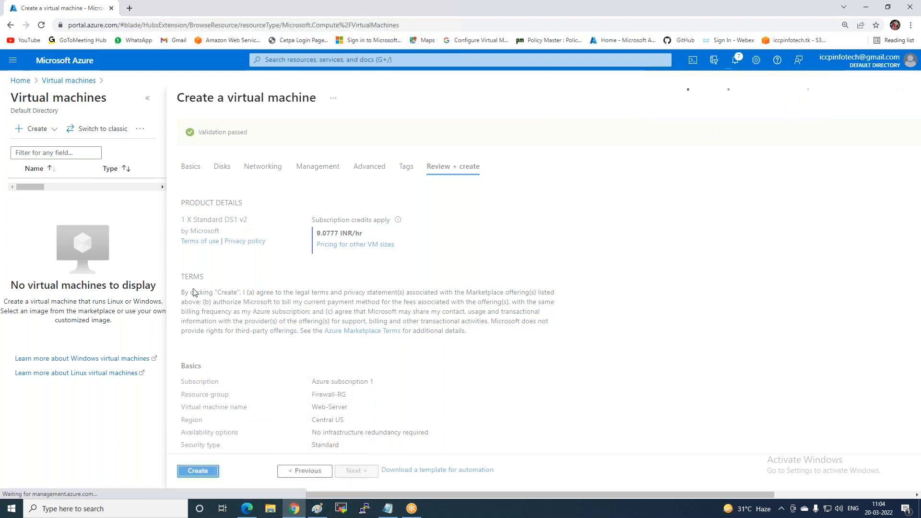
Step: Switch to the Paint diagram and add the red text "WAn Access" beside the Public IP label
{"action": "left_click", "coordinate": [319, 511]}
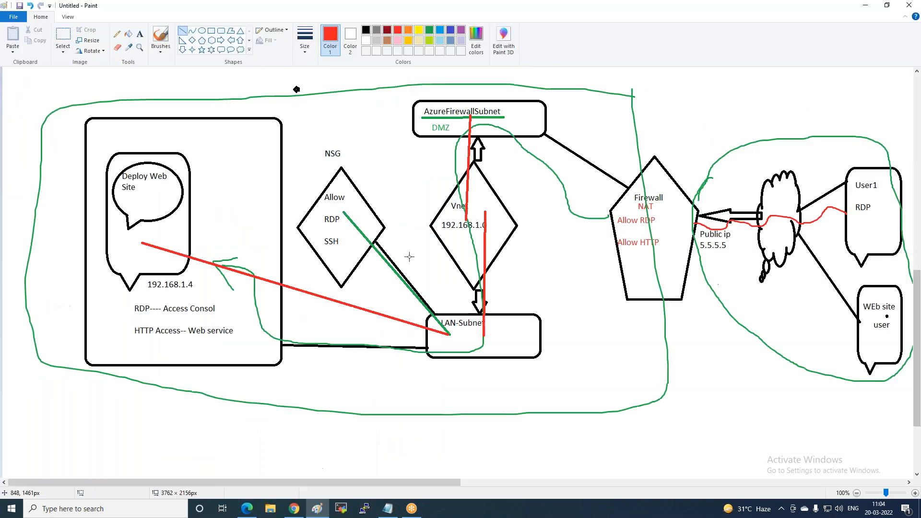
{"action": "scroll", "coordinate": [410, 256], "scroll_direction": "down", "scroll_amount": 5}
{"action": "scroll", "coordinate": [410, 257], "scroll_direction": "up", "scroll_amount": 10}
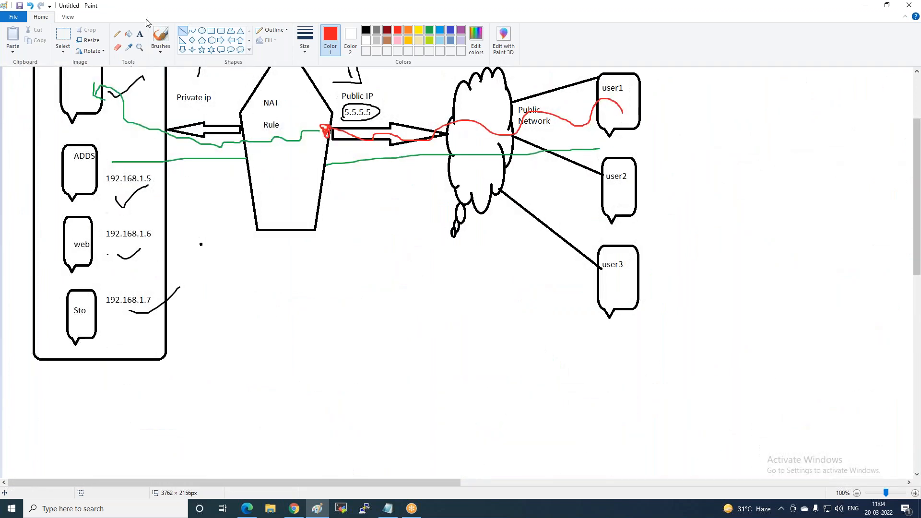
{"action": "left_click", "coordinate": [221, 32]}
{"action": "left_click", "coordinate": [140, 35]}
{"action": "left_click", "coordinate": [394, 94]}
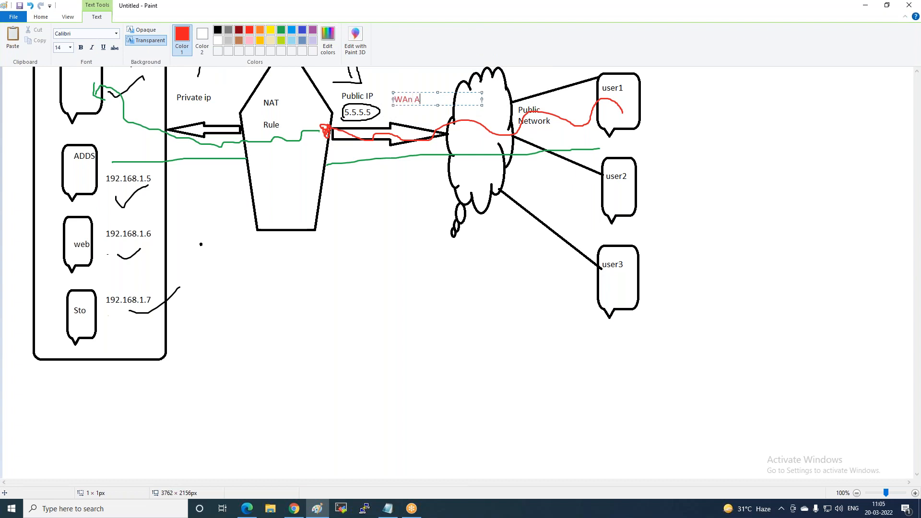
{"action": "left_click", "coordinate": [410, 208]}
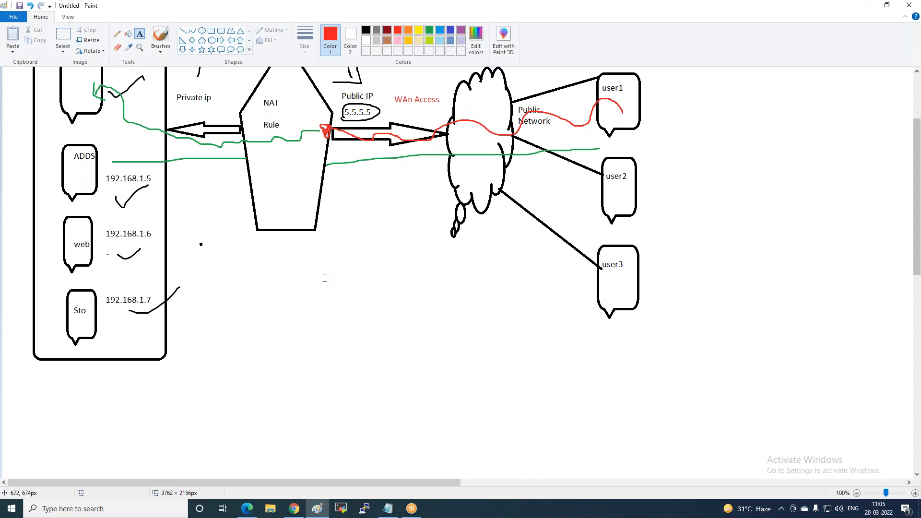
Step: Draw a red rounded rectangle in the empty area below the public network cloud and label it "On-premise" underneath
{"action": "left_click", "coordinate": [221, 33]}
{"action": "left_click_drag", "start_coordinate": [345, 280], "coordinate": [508, 391]}
{"action": "left_click", "coordinate": [547, 417]}
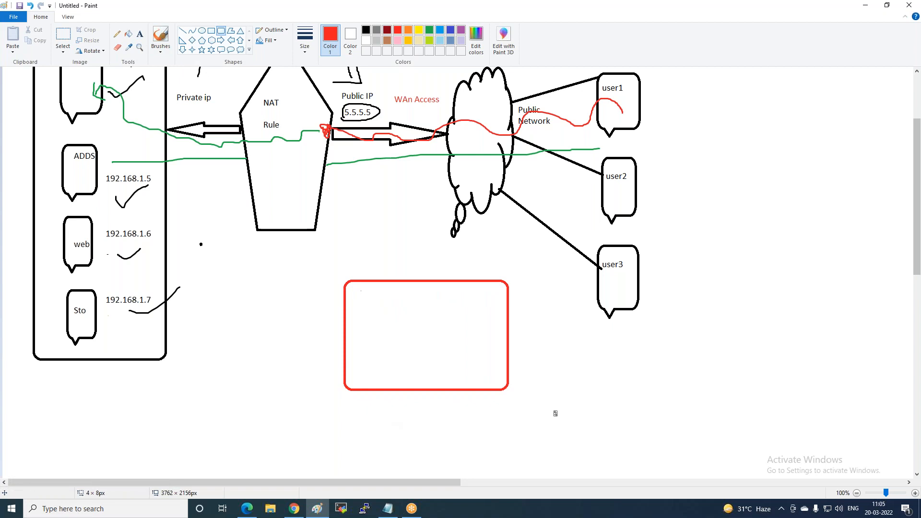
{"action": "left_click", "coordinate": [140, 34]}
{"action": "left_click", "coordinate": [379, 402]}
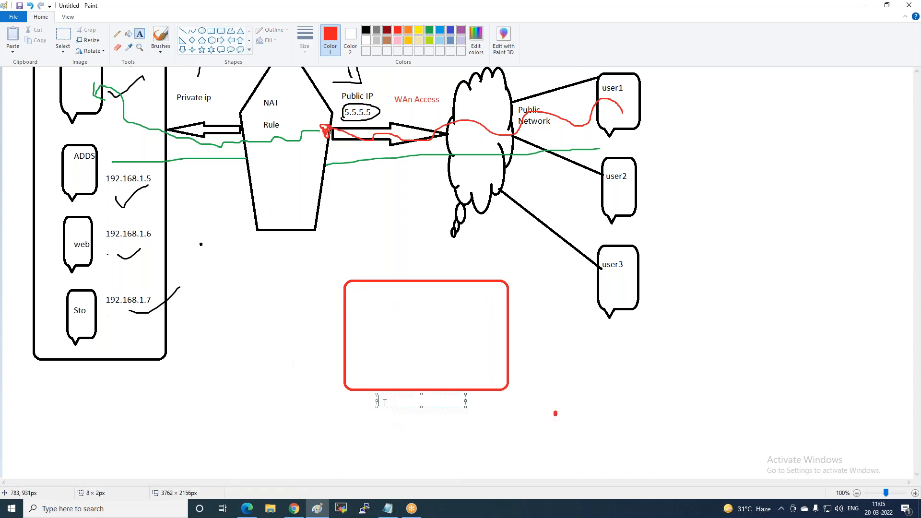
{"action": "type", "text": "On-premise"}
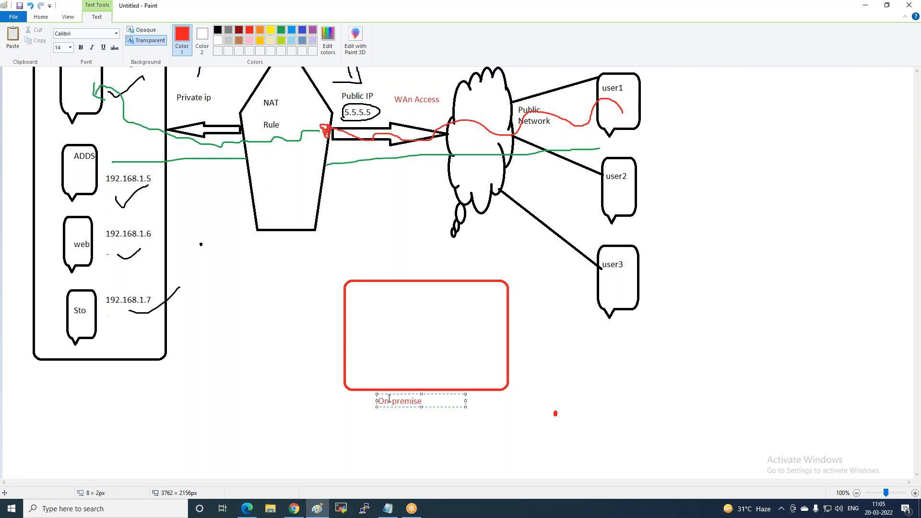
{"action": "left_click", "coordinate": [442, 330]}
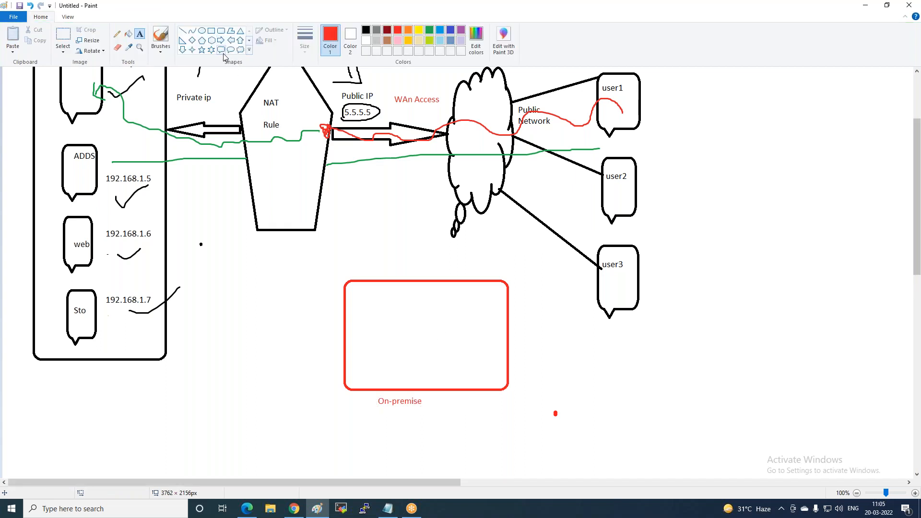
Step: Draw four small red rounded rectangular callouts inside the On-premise box to represent its machines
{"action": "left_click", "coordinate": [221, 49]}
{"action": "mouse_move", "coordinate": [356, 288]}
{"action": "left_mouse_down"}
{"action": "mouse_move", "coordinate": [381, 328]}
{"action": "mouse_move", "coordinate": [392, 385]}
{"action": "left_mouse_up"}
{"action": "left_click_drag", "start_coordinate": [424, 288], "coordinate": [473, 382]}
{"action": "left_click", "coordinate": [124, 139]}
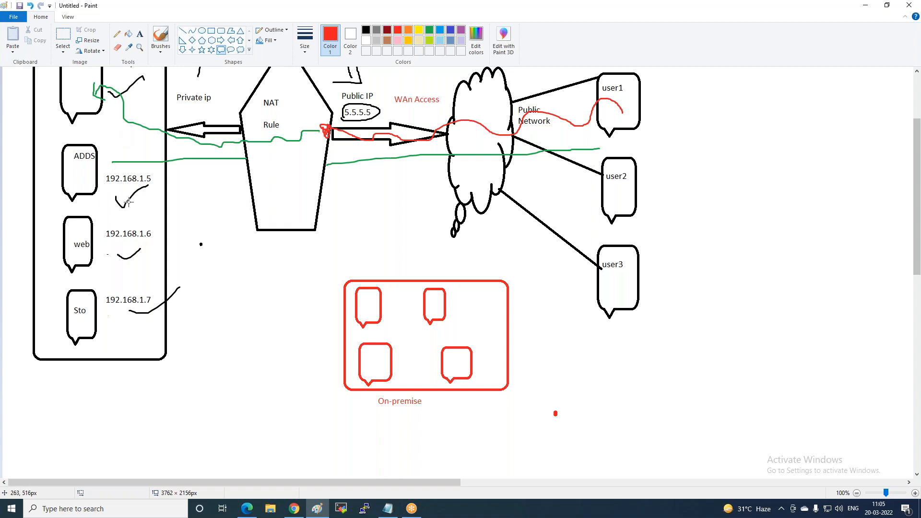
Step: Draw a red oval callout between the server box and the On-premise box and label it "VPN"
{"action": "left_click", "coordinate": [231, 51]}
{"action": "left_click", "coordinate": [265, 375]}
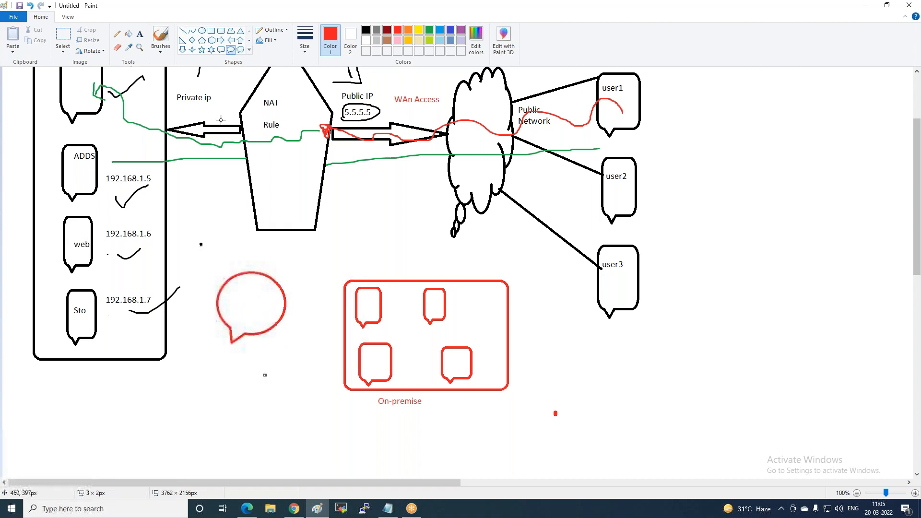
{"action": "left_click", "coordinate": [140, 34]}
{"action": "left_click", "coordinate": [233, 294]}
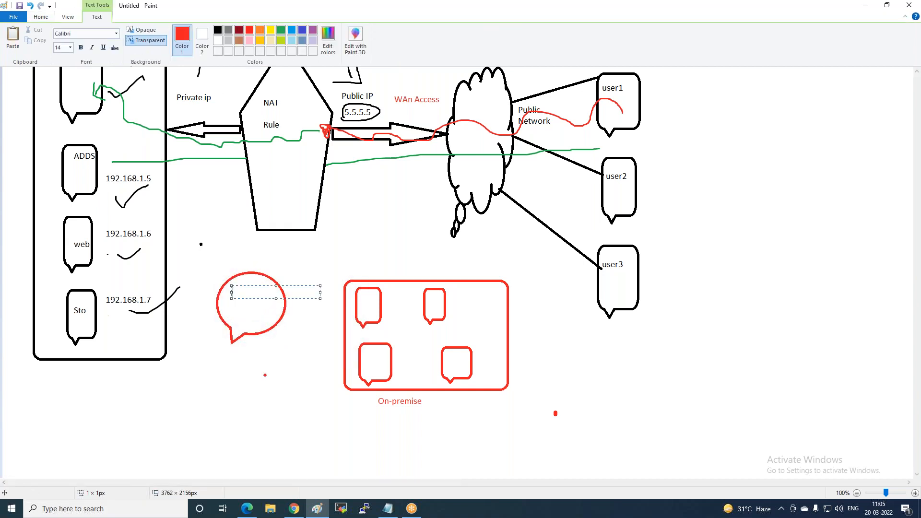
{"action": "type", "text": "VPN"}
{"action": "left_click", "coordinate": [176, 381]}
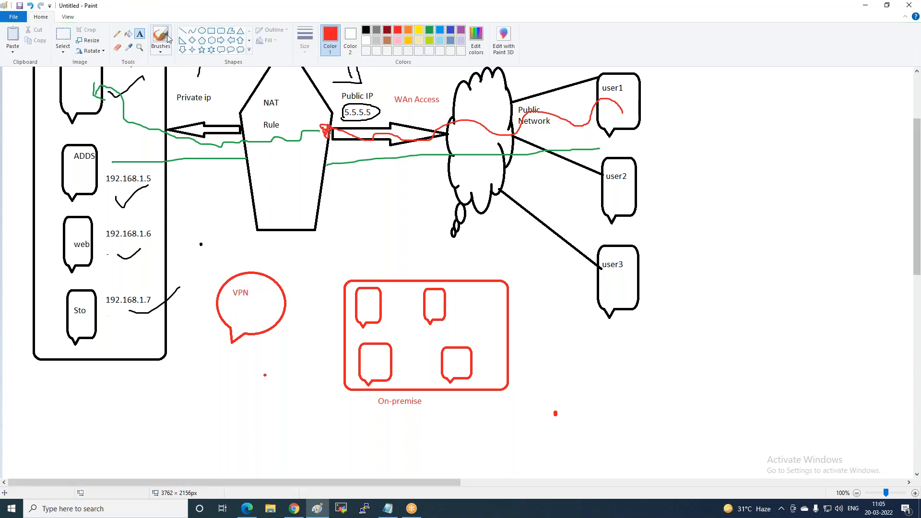
Step: Brush a black double-headed arrow from 192.168.1.7 through the VPN callout to the On-premise box
{"action": "left_click", "coordinate": [366, 30]}
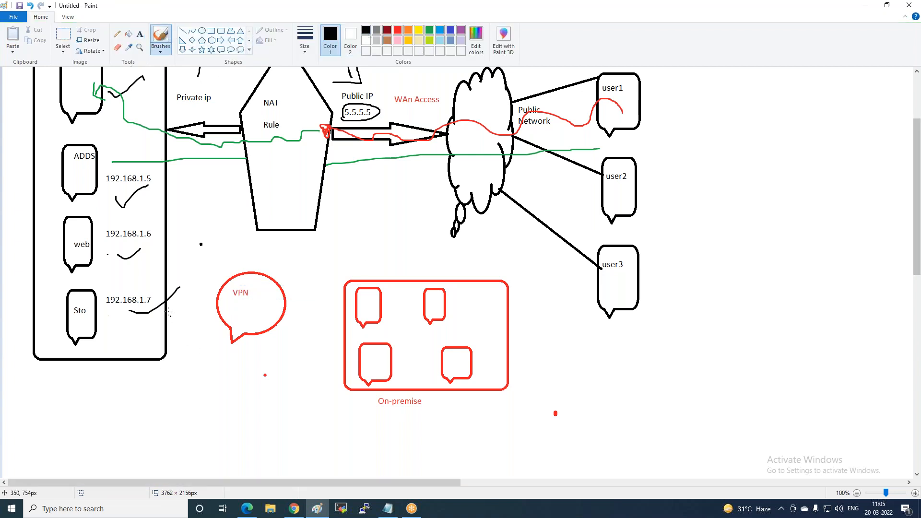
{"action": "mouse_move", "coordinate": [153, 290]}
{"action": "left_mouse_down"}
{"action": "mouse_move", "coordinate": [183, 281]}
{"action": "mouse_move", "coordinate": [352, 328]}
{"action": "mouse_move", "coordinate": [348, 339]}
{"action": "left_mouse_up"}
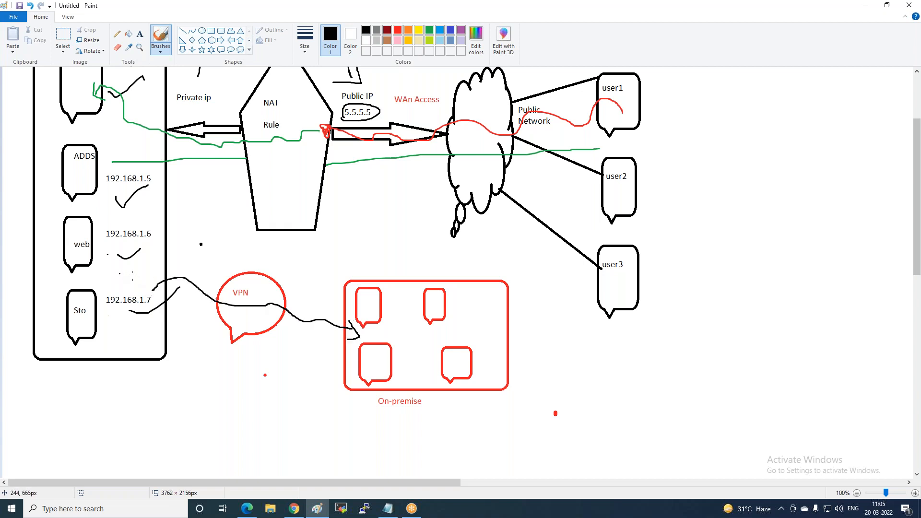
{"action": "left_click_drag", "start_coordinate": [152, 279], "coordinate": [185, 297]}
Step: Brush black check marks in the On-premise box and on the Public Network label, and a wavy line from 192.168.1.5 past user2
{"action": "left_click_drag", "start_coordinate": [416, 326], "coordinate": [425, 315]}
{"action": "left_click_drag", "start_coordinate": [550, 121], "coordinate": [586, 109]}
{"action": "mouse_move", "coordinate": [126, 179]}
{"action": "left_mouse_down"}
{"action": "mouse_move", "coordinate": [157, 122]}
{"action": "mouse_move", "coordinate": [666, 173]}
{"action": "left_mouse_up"}
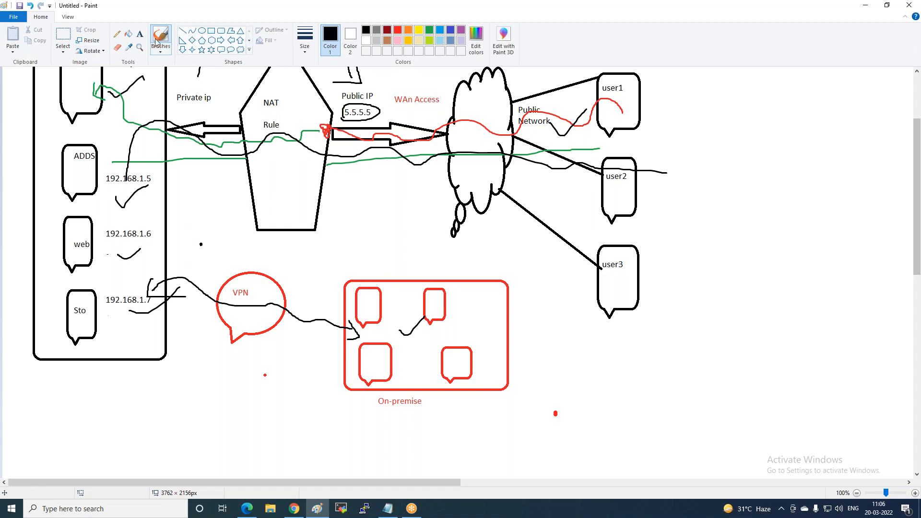
Step: Add the black text "LAN" beneath the arrow between the VPN callout and the On-premise box
{"action": "left_click", "coordinate": [140, 33]}
{"action": "left_click", "coordinate": [292, 344]}
{"action": "type", "text": "LAN"}
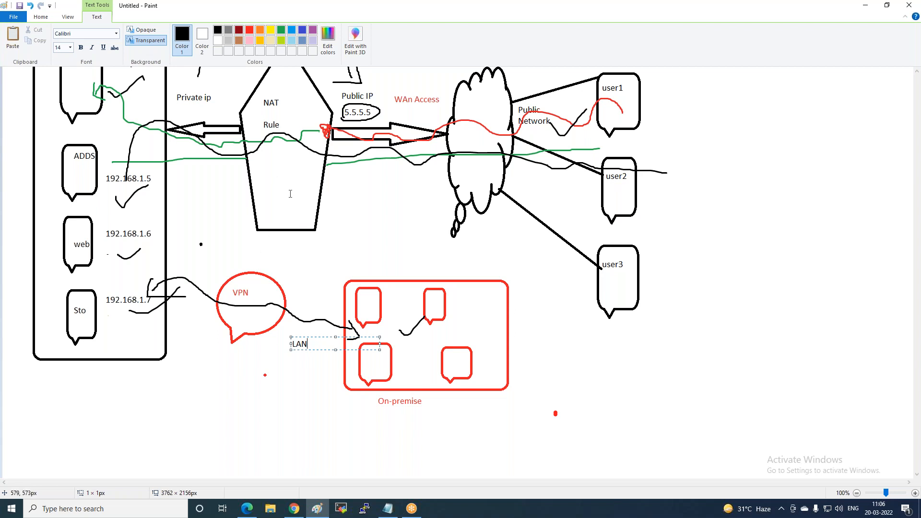
{"action": "left_click", "coordinate": [729, 18]}
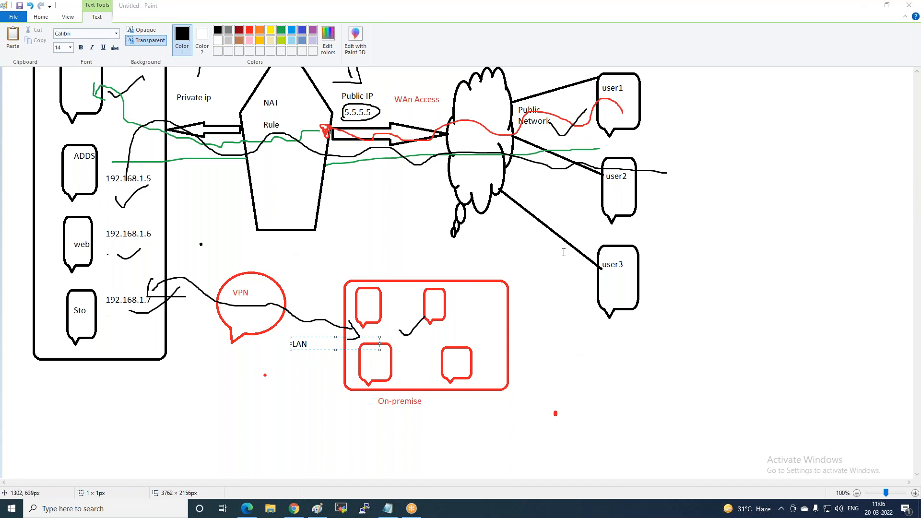
Step: Switch back to the Azure portal in Chrome, view the deployed Web-Server virtual machine's overview, and return to the portal home
{"action": "left_click", "coordinate": [291, 510]}
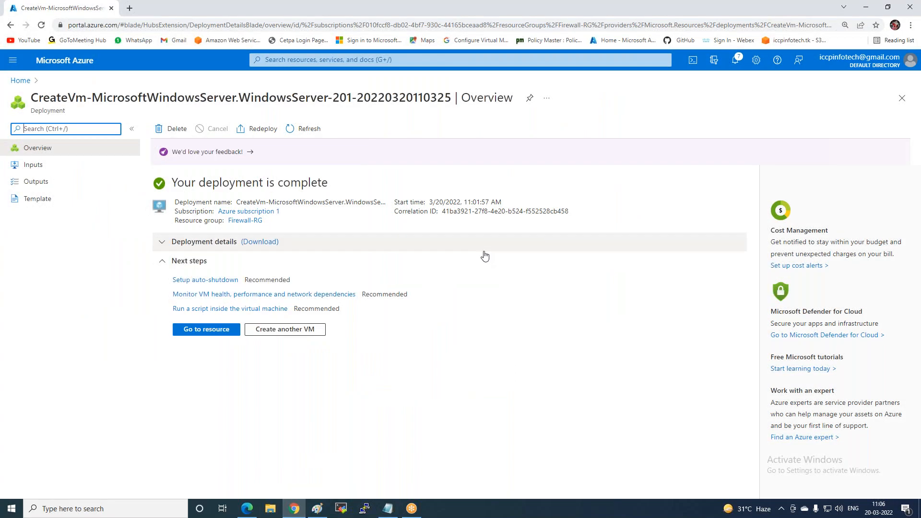
{"action": "left_click", "coordinate": [188, 330]}
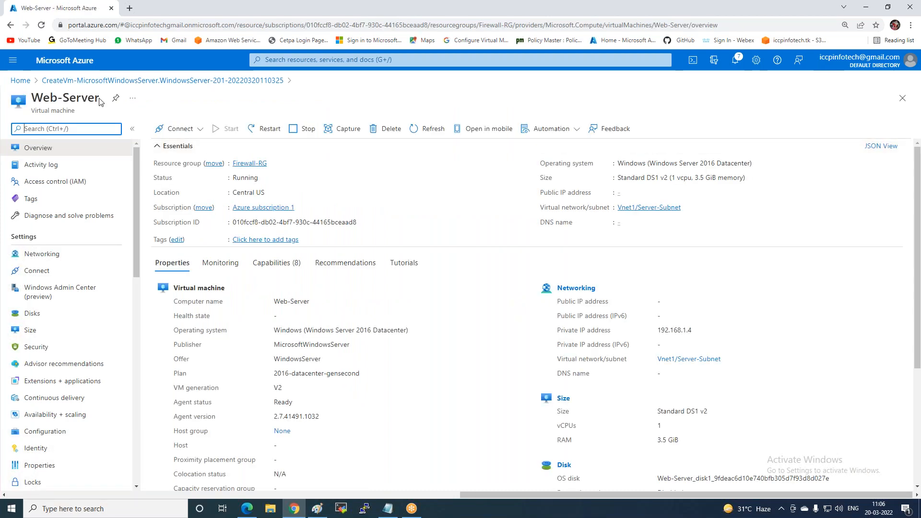
{"action": "left_click", "coordinate": [20, 80]}
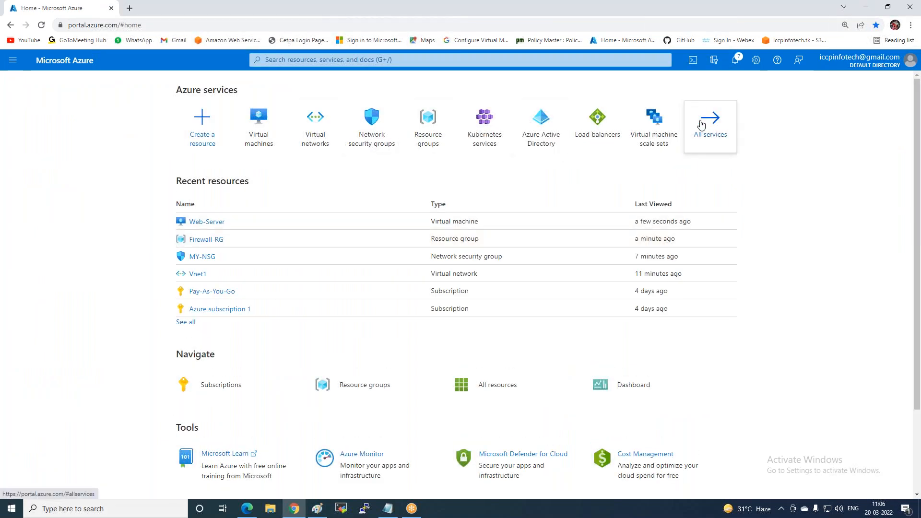
Step: Search the portal for "firew", go to Firewalls, and start creating a firewall
{"action": "left_click", "coordinate": [316, 60]}
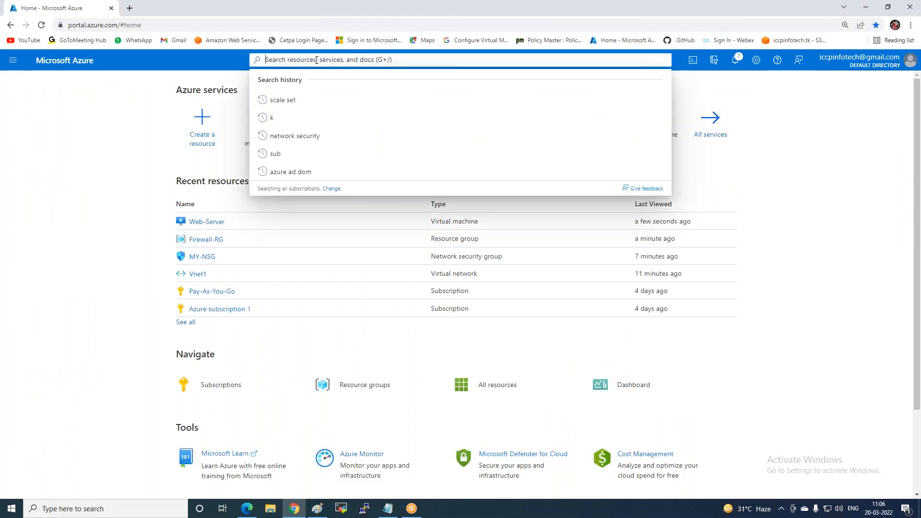
{"action": "type", "text": "firew"}
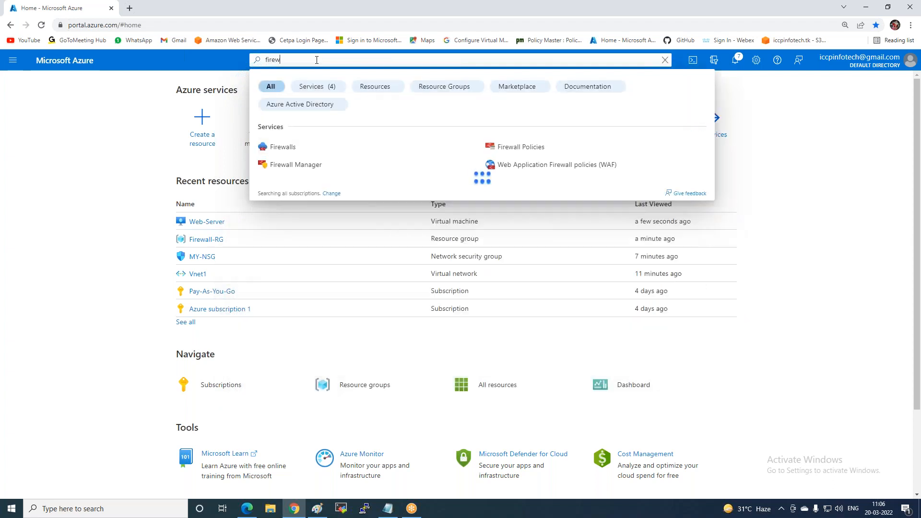
{"action": "left_click", "coordinate": [283, 147]}
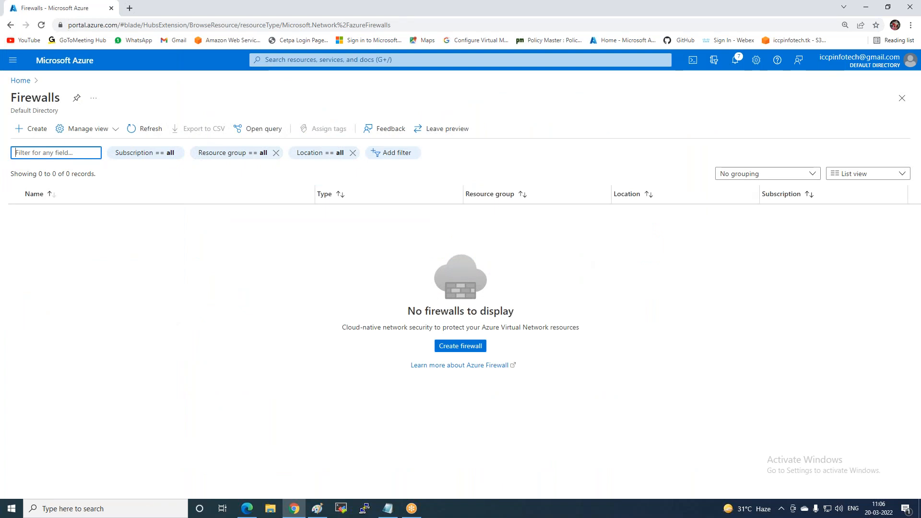
{"action": "left_click", "coordinate": [33, 130]}
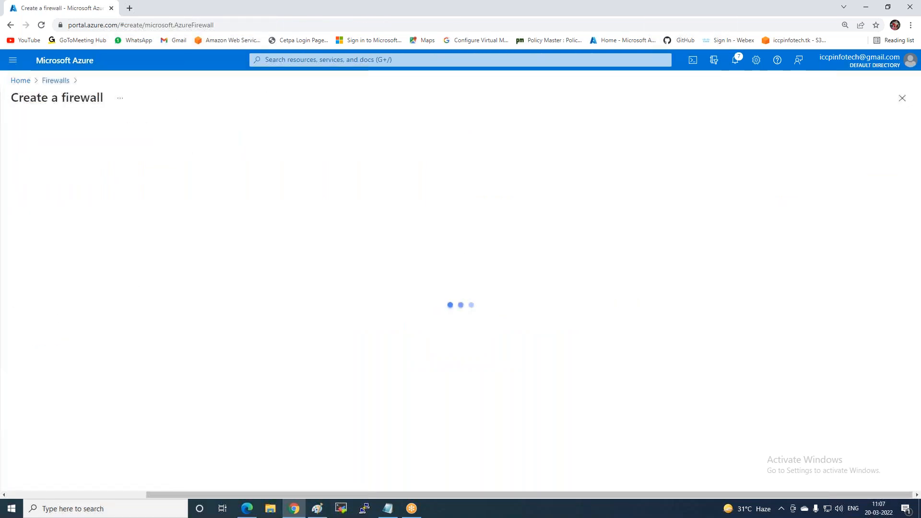
Step: Place the new firewall in the Firewall-RG resource group and name it My-ICCP-Firewall
{"action": "left_click", "coordinate": [391, 259]}
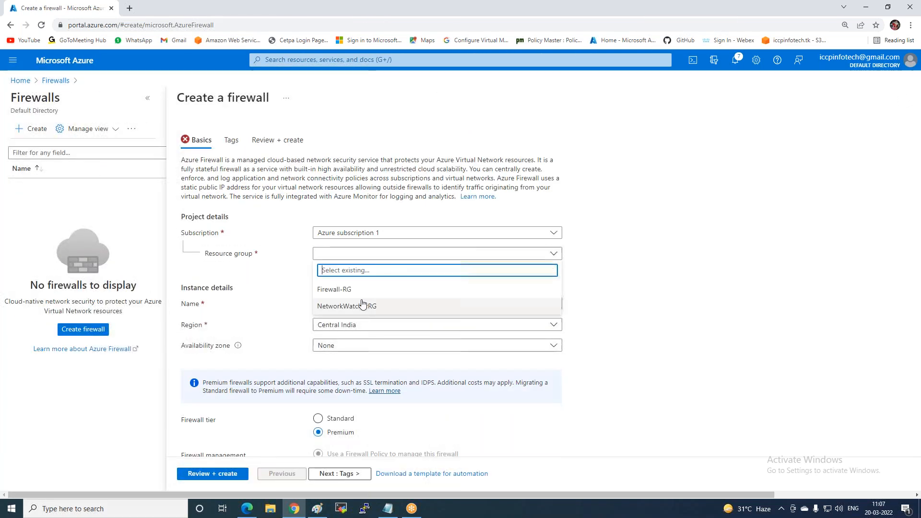
{"action": "left_click", "coordinate": [347, 289]}
{"action": "left_click", "coordinate": [350, 303]}
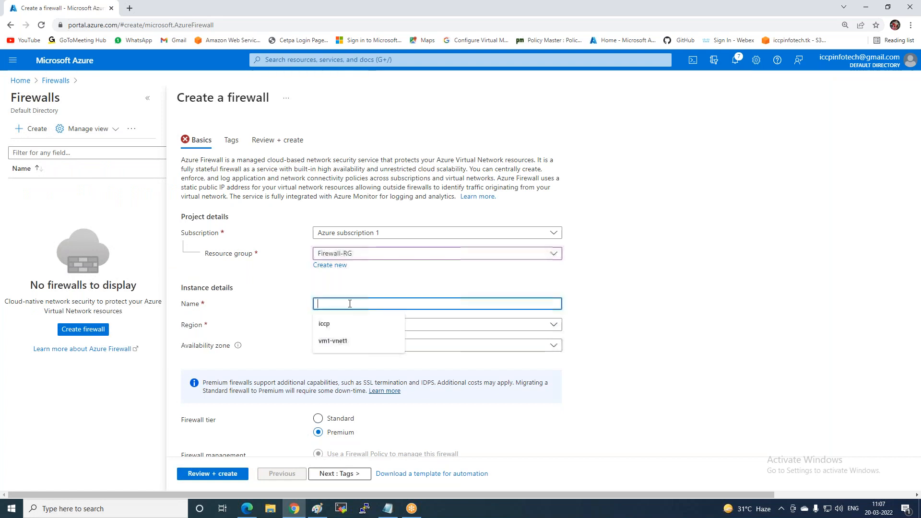
{"action": "type", "text": "My-"}
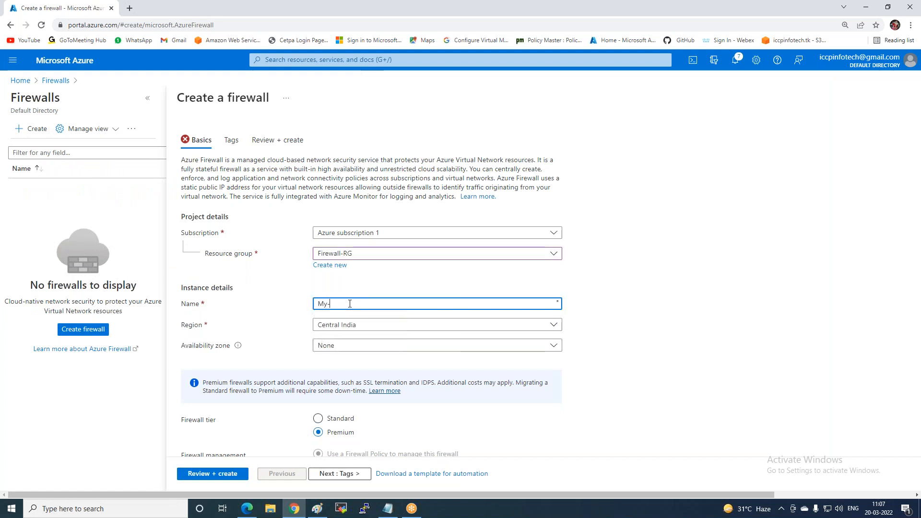
{"action": "type", "text": "ICCp-"}
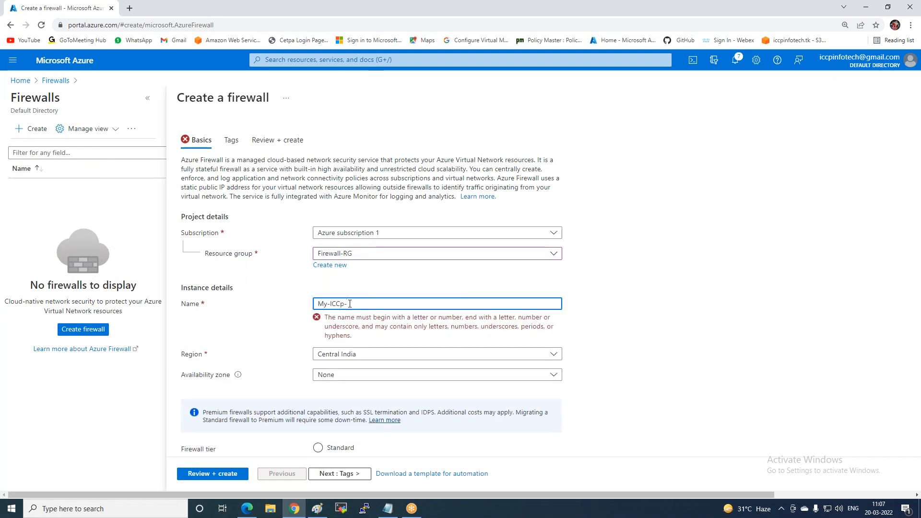
{"action": "key", "text": "BackSpace"}
{"action": "key", "text": "BackSpace"}
{"action": "type", "text": "P-"}
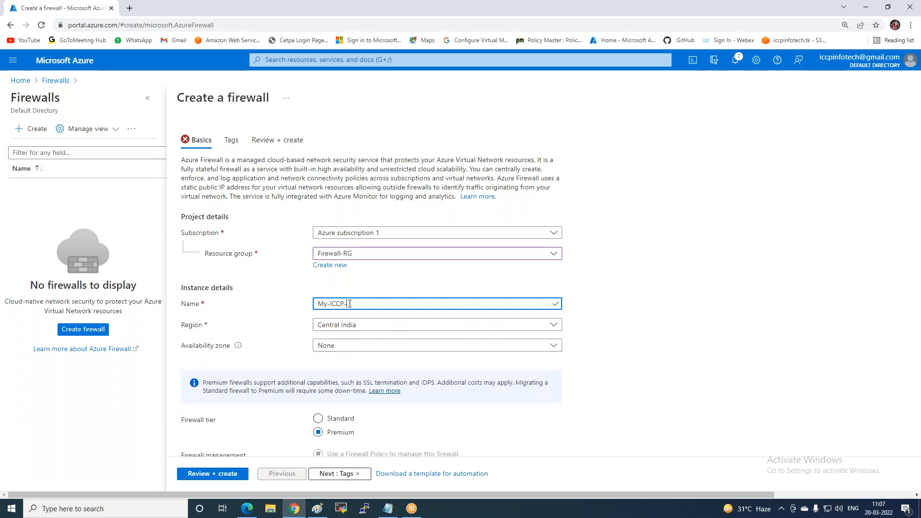
{"action": "type", "text": "Firewall"}
Step: Set the firewall's region to Central US and choose the Standard tier managed with Firewall rules (classic)
{"action": "left_click", "coordinate": [355, 331]}
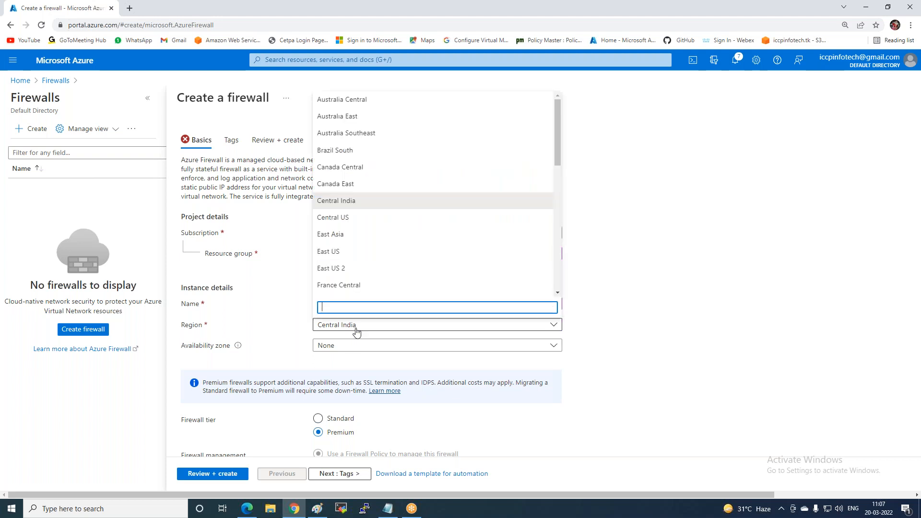
{"action": "left_click", "coordinate": [345, 218]}
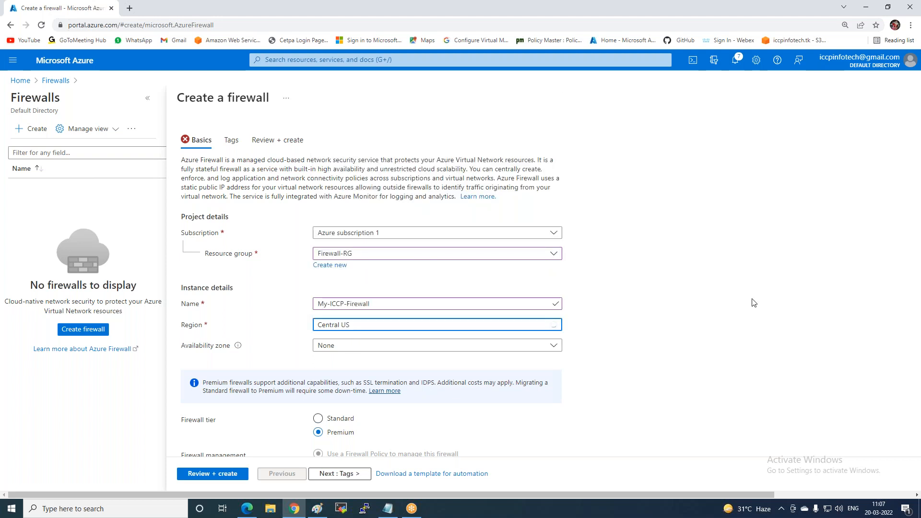
{"action": "scroll", "coordinate": [751, 303], "scroll_direction": "down", "scroll_amount": 2}
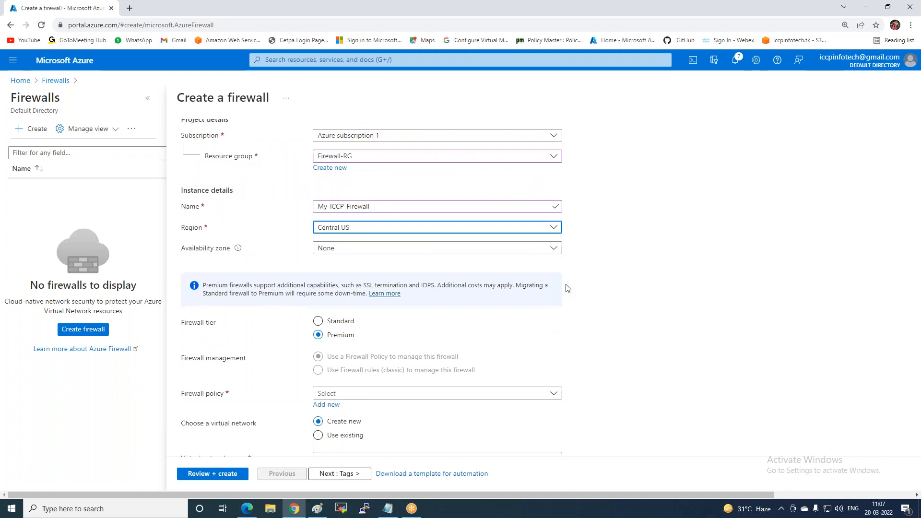
{"action": "scroll", "coordinate": [328, 230], "scroll_direction": "down", "scroll_amount": 2}
{"action": "left_click", "coordinate": [328, 230]}
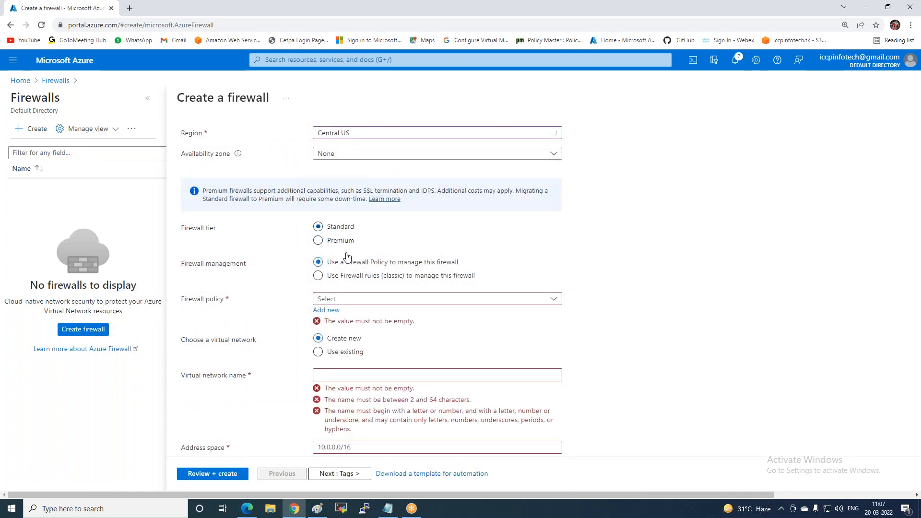
{"action": "left_click", "coordinate": [369, 280]}
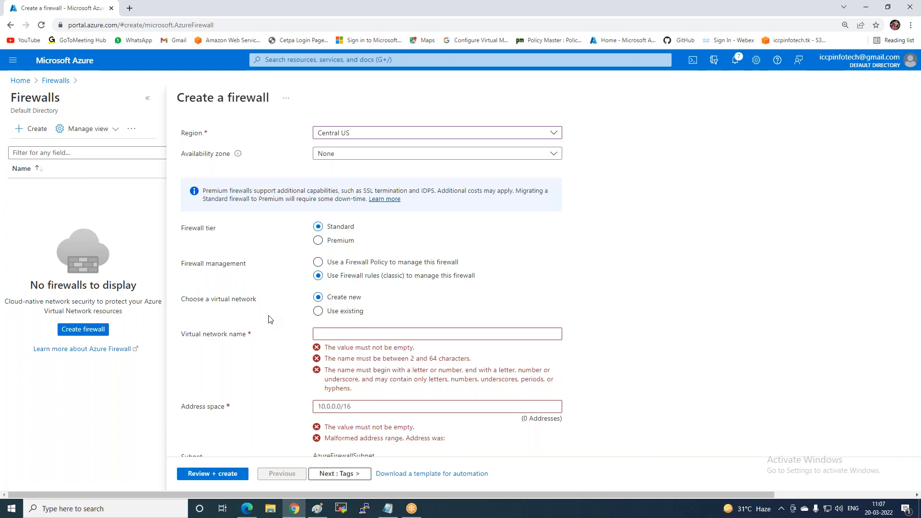
Step: Choose the existing virtual network Vnet1 (Firewall-RG) for the firewall
{"action": "left_click", "coordinate": [318, 311]}
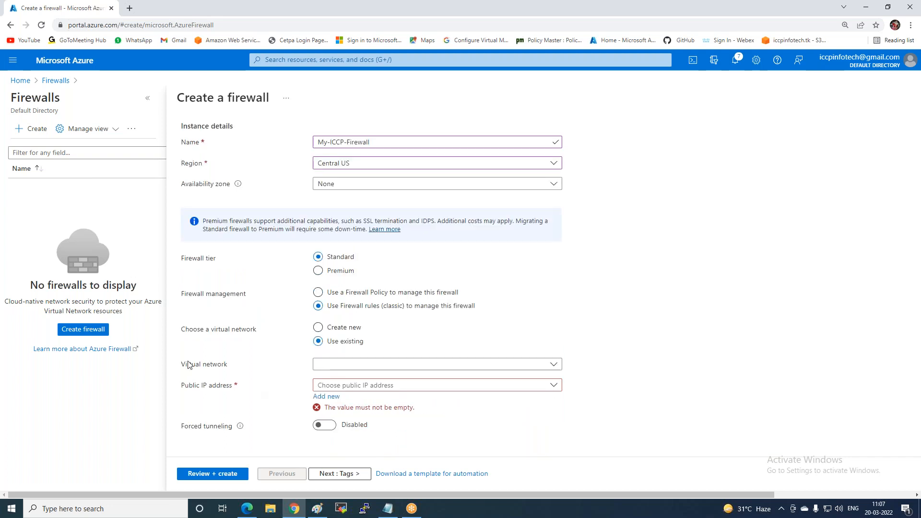
{"action": "left_click", "coordinate": [396, 364]}
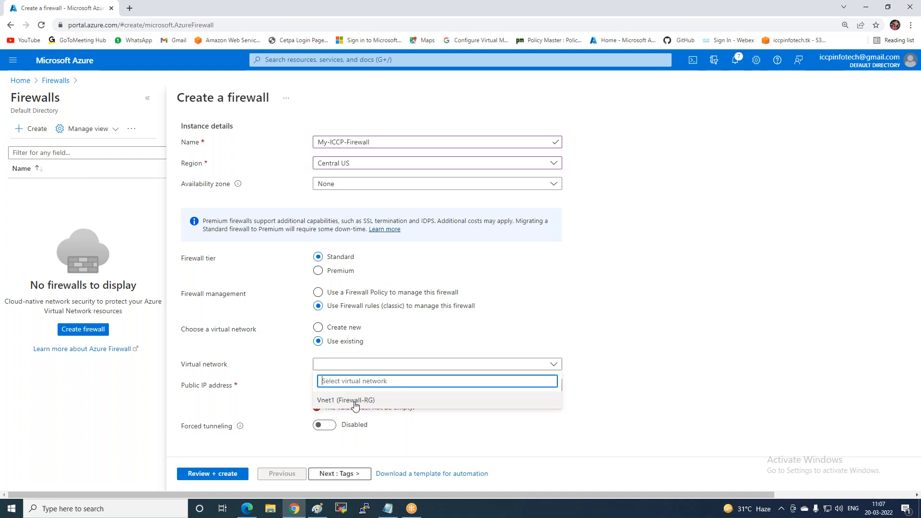
{"action": "left_click", "coordinate": [372, 403]}
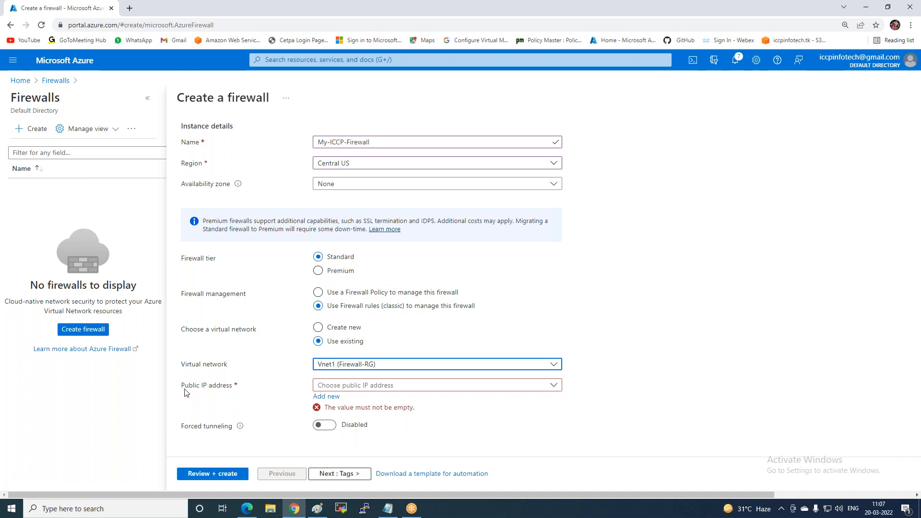
Step: Add a new public IP address named firewall-public-ip, and review and create the firewall
{"action": "left_click", "coordinate": [330, 398]}
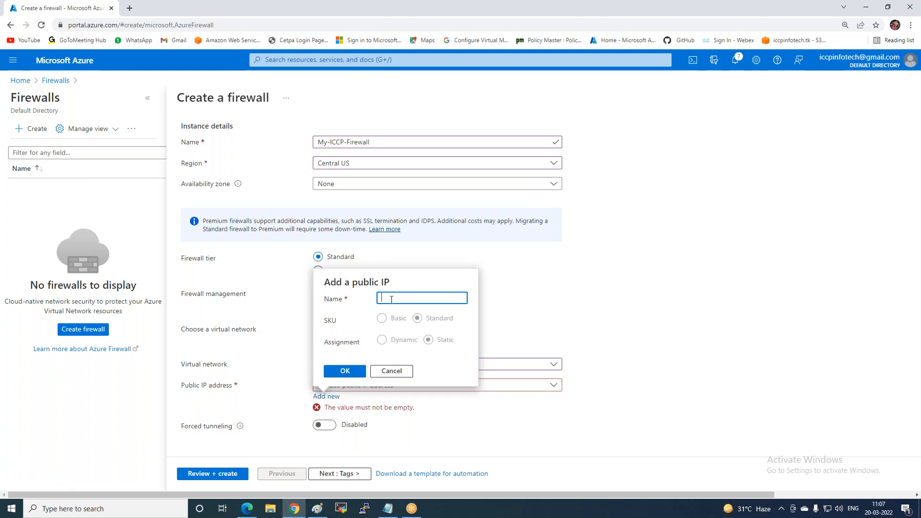
{"action": "type", "text": "firewall-public-ip"}
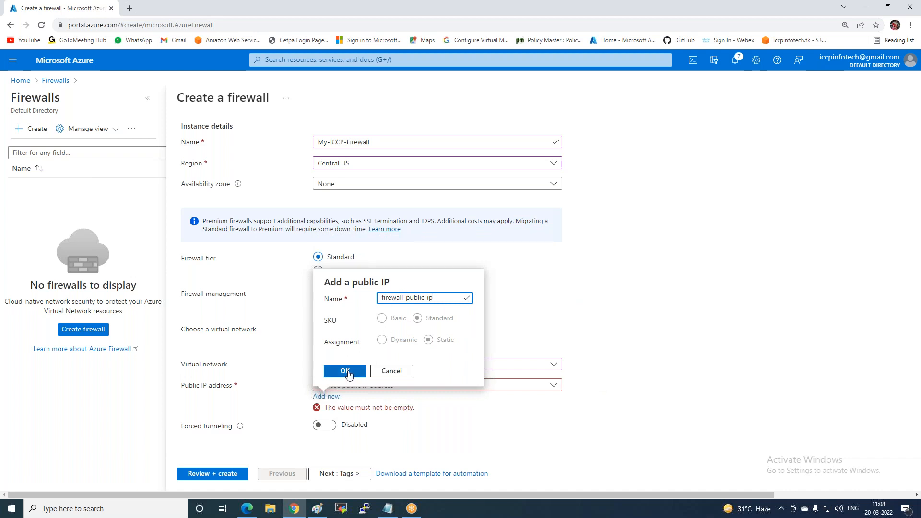
{"action": "left_click", "coordinate": [344, 371]}
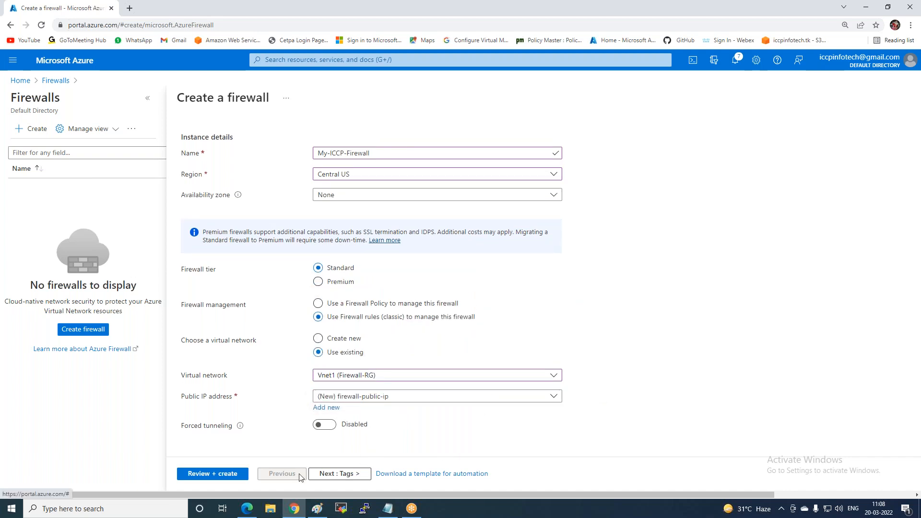
{"action": "left_click", "coordinate": [196, 474]}
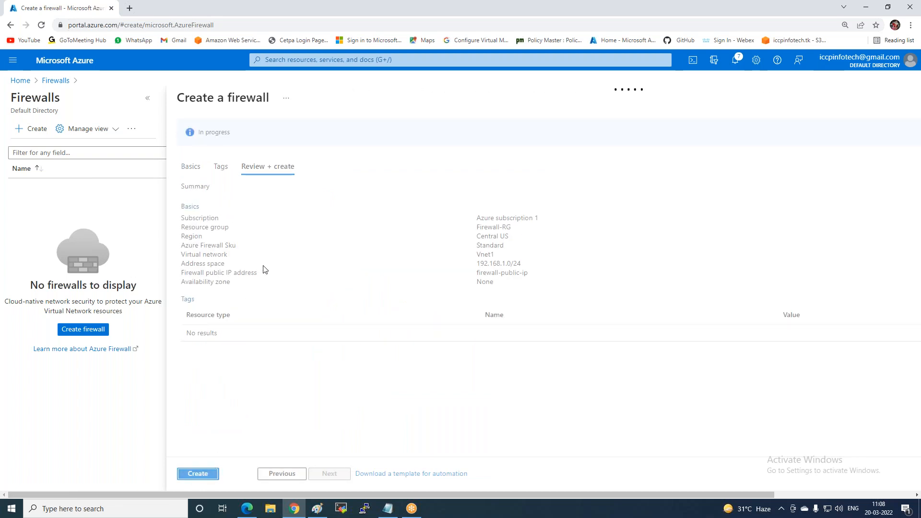
{"action": "left_click", "coordinate": [194, 474]}
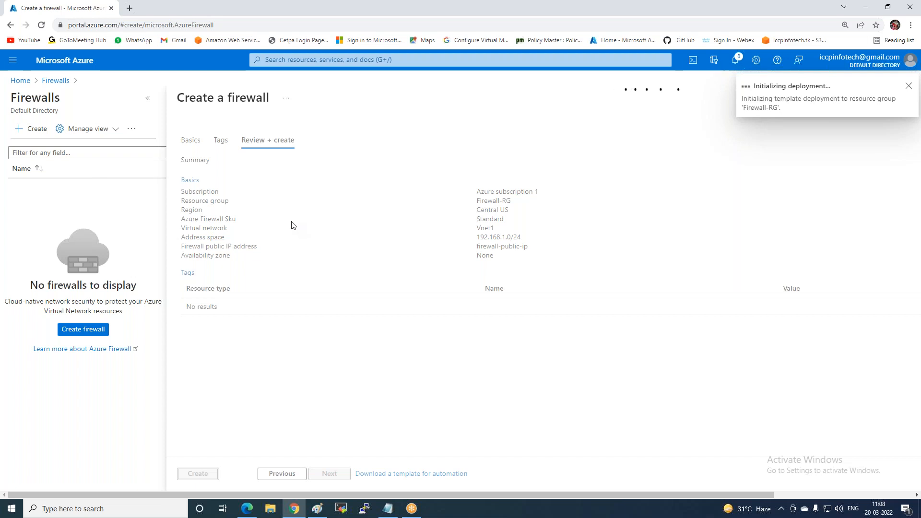
Step: Switch to the Paint diagram and brush a black wavy line from beside the Public ip arrow through the Firewall shape
{"action": "left_click", "coordinate": [317, 509]}
{"action": "scroll", "coordinate": [292, 196], "scroll_direction": "up", "scroll_amount": 3}
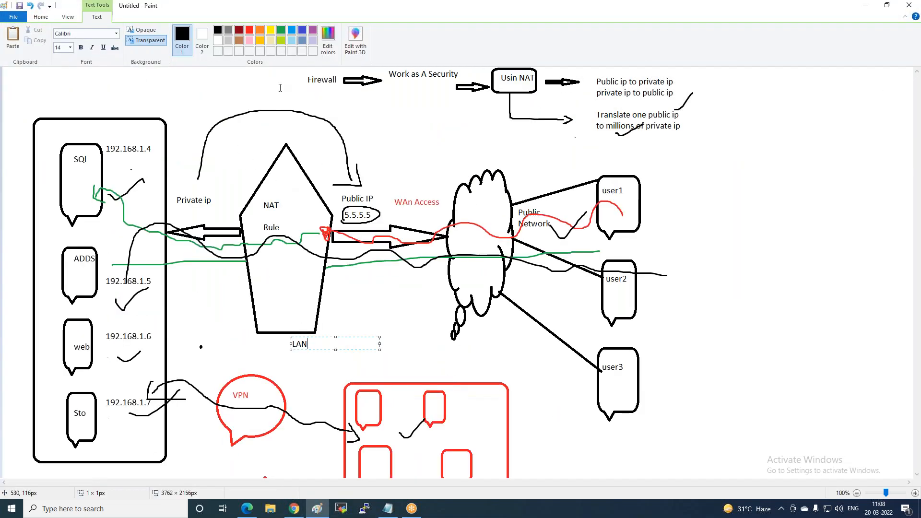
{"action": "scroll", "coordinate": [481, 207], "scroll_direction": "down", "scroll_amount": 15}
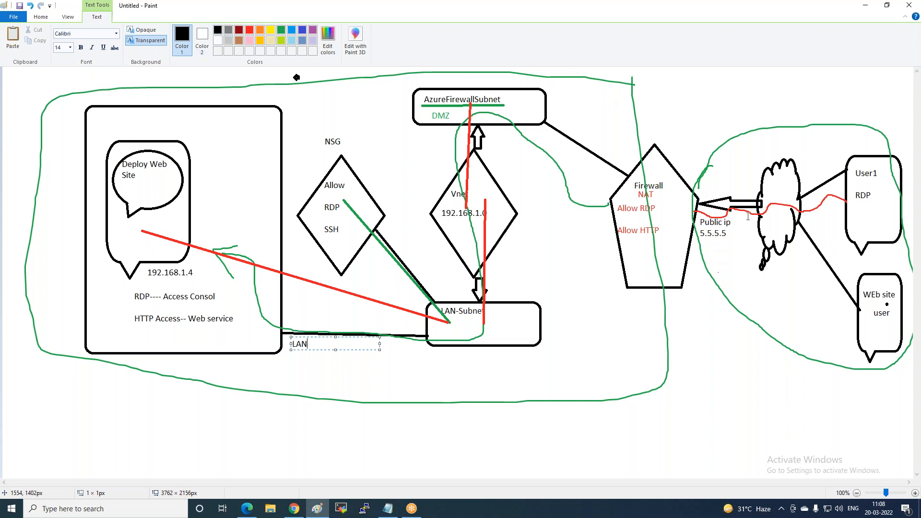
{"action": "left_click", "coordinate": [137, 93]}
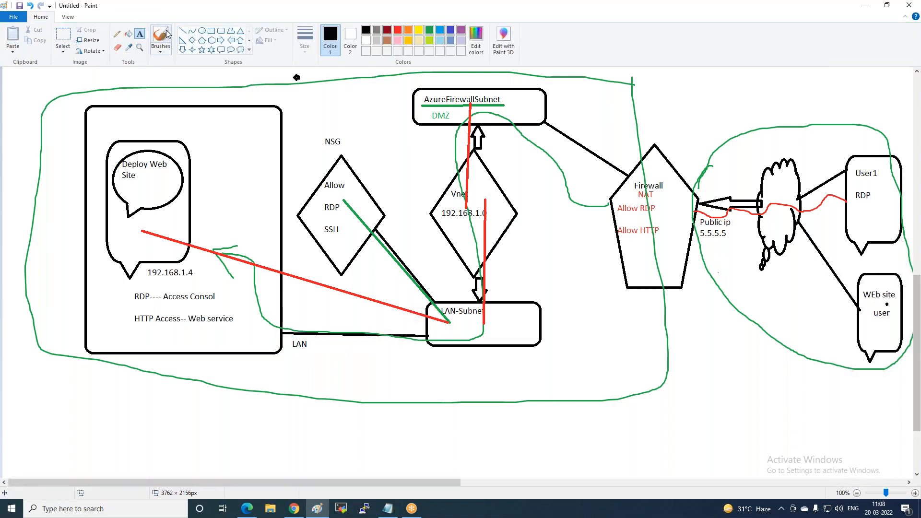
{"action": "left_click", "coordinate": [165, 35]}
{"action": "mouse_move", "coordinate": [712, 190]}
{"action": "left_mouse_down"}
{"action": "mouse_move", "coordinate": [711, 205]}
{"action": "mouse_move", "coordinate": [682, 239]}
{"action": "mouse_move", "coordinate": [666, 186]}
{"action": "mouse_move", "coordinate": [649, 174]}
{"action": "mouse_move", "coordinate": [624, 184]}
{"action": "left_mouse_up"}
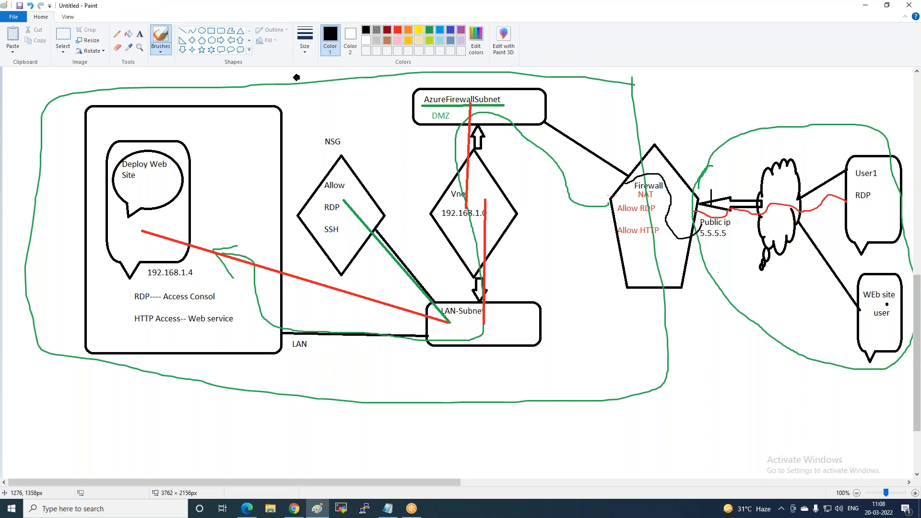
Step: Draw four small black rounded callouts in a column inside the server box, beside the Deploy Web Site callout
{"action": "left_click", "coordinate": [221, 49]}
{"action": "left_click_drag", "start_coordinate": [222, 113], "coordinate": [227, 144]}
{"action": "mouse_move", "coordinate": [222, 168]}
{"action": "left_mouse_down"}
{"action": "mouse_move", "coordinate": [239, 202]}
{"action": "mouse_move", "coordinate": [224, 220]}
{"action": "mouse_move", "coordinate": [247, 257]}
{"action": "mouse_move", "coordinate": [247, 328]}
{"action": "left_mouse_up"}
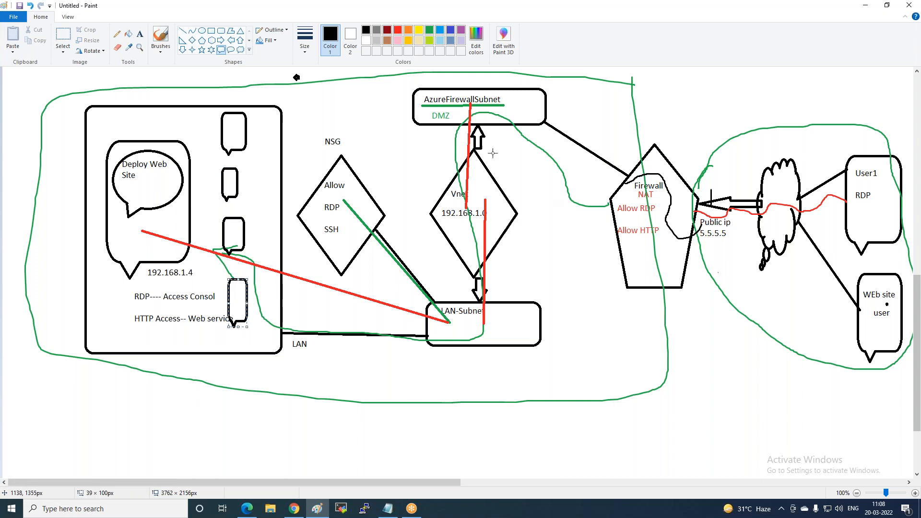
Step: Connect each of the four small callouts to the Firewall shape with a black line, and outline 192.168.1.4 with a rounded rectangle
{"action": "left_click", "coordinate": [183, 31]}
{"action": "mouse_move", "coordinate": [246, 114]}
{"action": "left_mouse_down"}
{"action": "mouse_move", "coordinate": [618, 173]}
{"action": "mouse_move", "coordinate": [626, 186]}
{"action": "left_mouse_up"}
{"action": "mouse_move", "coordinate": [236, 177]}
{"action": "left_mouse_down"}
{"action": "mouse_move", "coordinate": [629, 211]}
{"action": "mouse_move", "coordinate": [619, 208]}
{"action": "left_mouse_up"}
{"action": "mouse_move", "coordinate": [243, 237]}
{"action": "left_mouse_down"}
{"action": "mouse_move", "coordinate": [436, 214]}
{"action": "mouse_move", "coordinate": [619, 207]}
{"action": "left_mouse_up"}
{"action": "left_click_drag", "start_coordinate": [248, 305], "coordinate": [616, 209]}
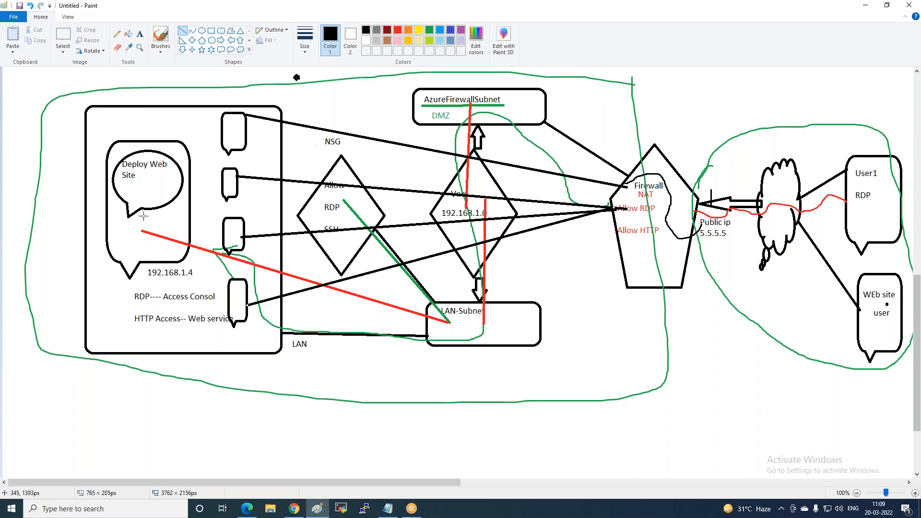
{"action": "left_click", "coordinate": [221, 30]}
{"action": "left_click_drag", "start_coordinate": [142, 262], "coordinate": [197, 281]}
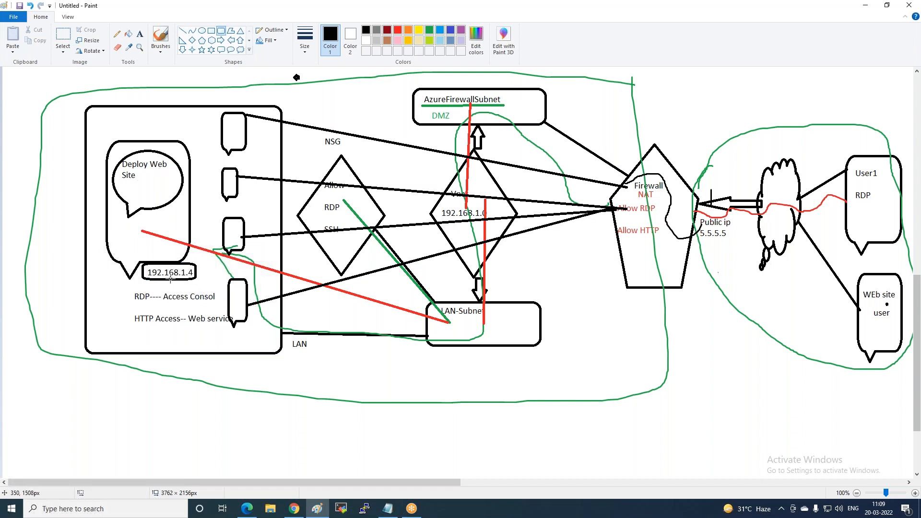
Step: Switch to the Azure portal in Chrome and check the private IP address on the Web-Server virtual machine's overview
{"action": "left_click", "coordinate": [294, 510]}
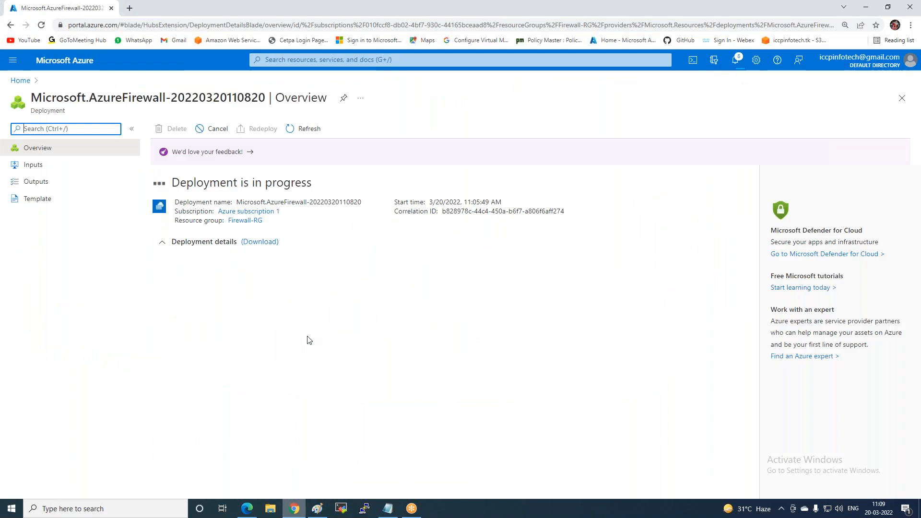
{"action": "left_click", "coordinate": [21, 81]}
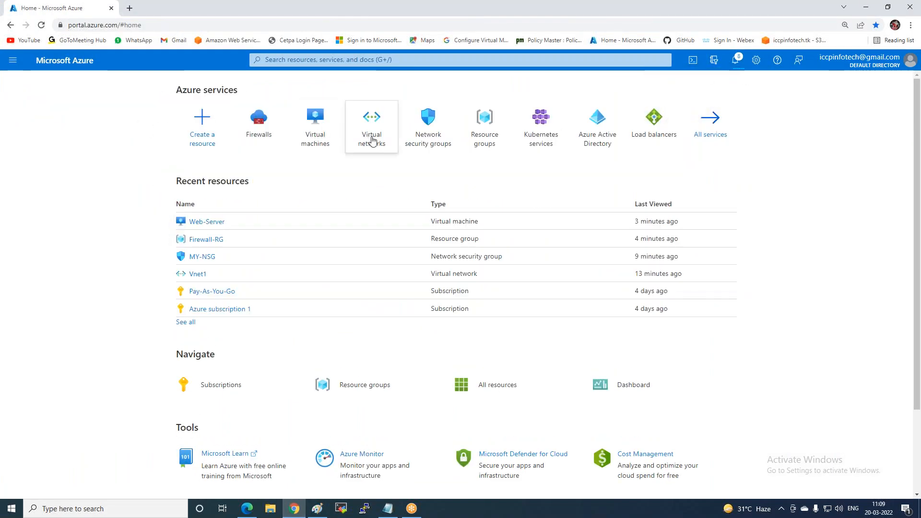
{"action": "left_click", "coordinate": [328, 133]}
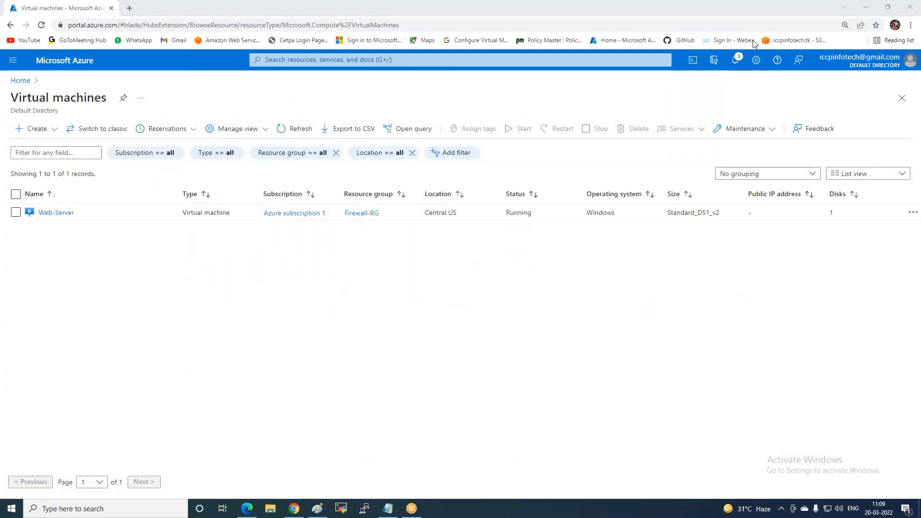
{"action": "left_click", "coordinate": [59, 218]}
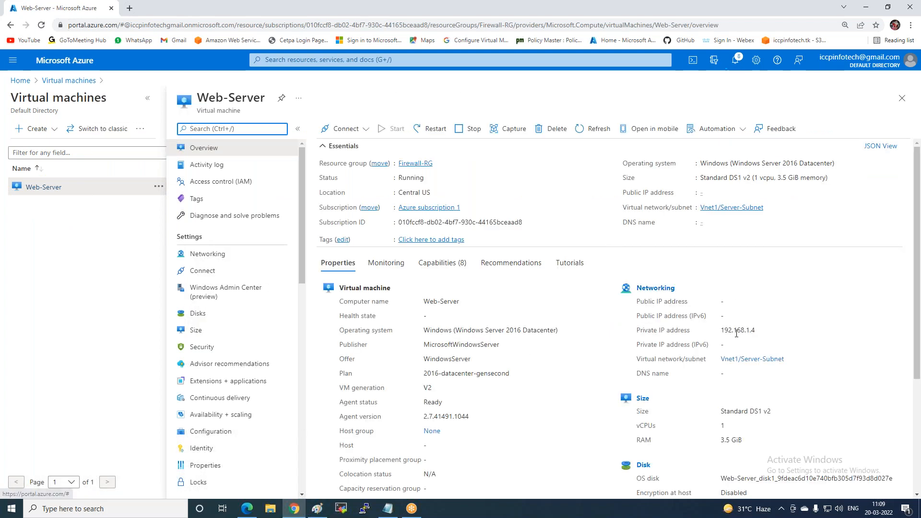
{"action": "left_click", "coordinate": [757, 330]}
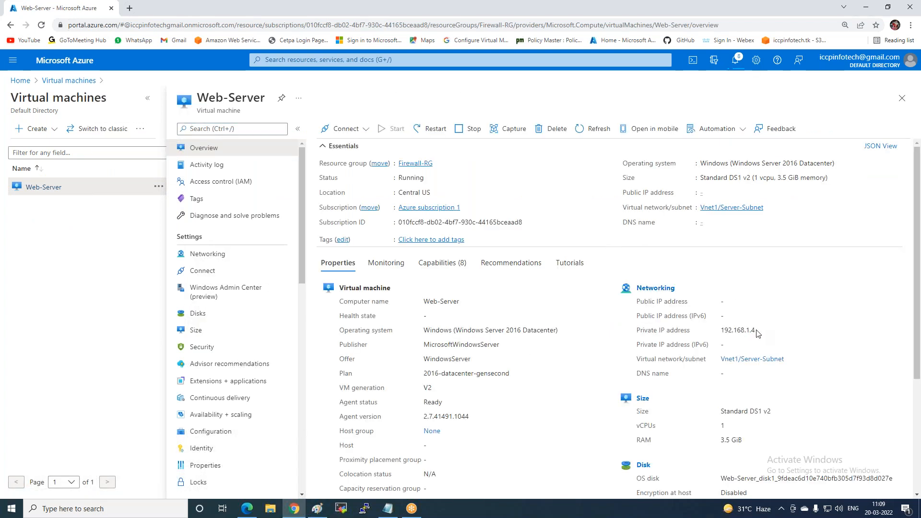
{"action": "scroll", "coordinate": [714, 324], "scroll_direction": "down", "scroll_amount": 2}
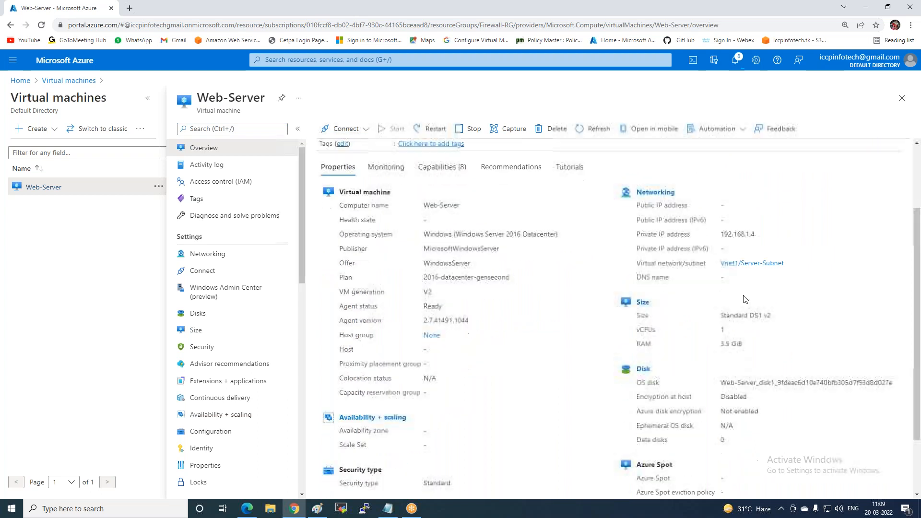
Step: Try a Remote Desktop connection to the Web-Server's private address 192.168.1.4, and close the connection window
{"action": "left_click", "coordinate": [143, 509]}
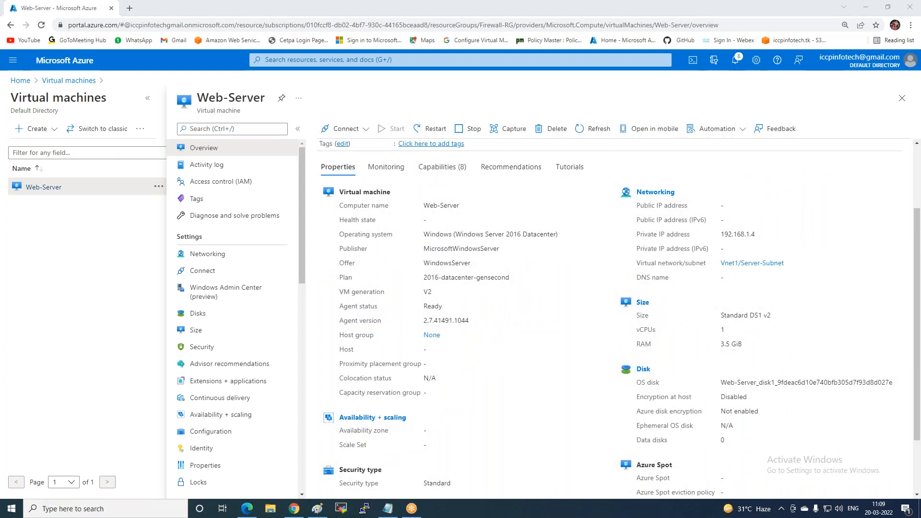
{"action": "type", "text": "rem"}
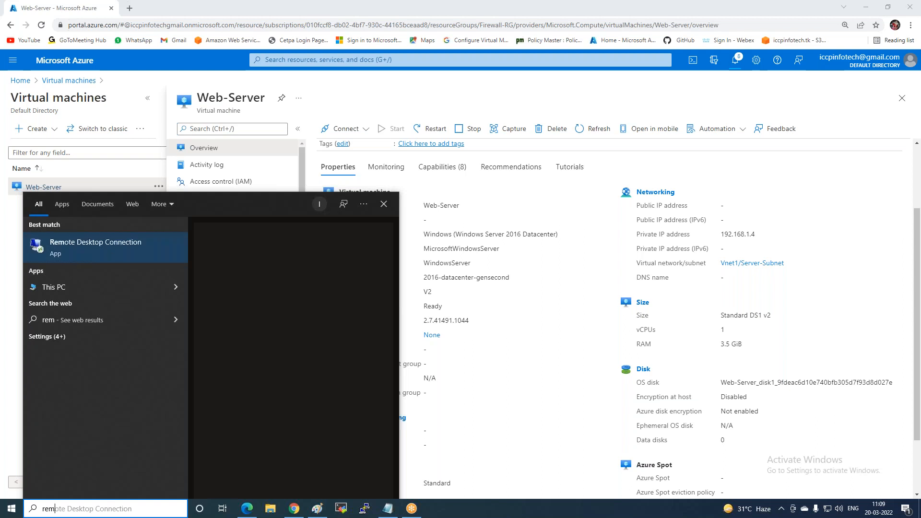
{"action": "left_click", "coordinate": [95, 251]}
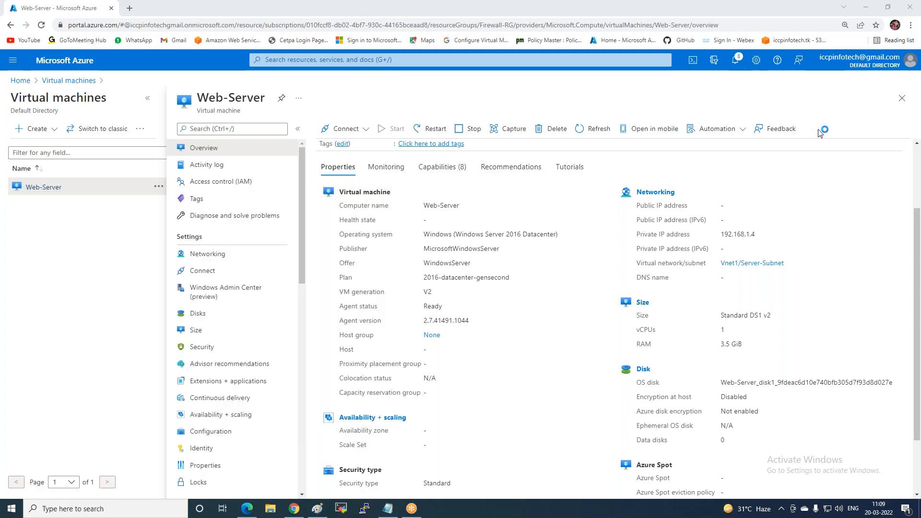
{"action": "type", "text": "192."}
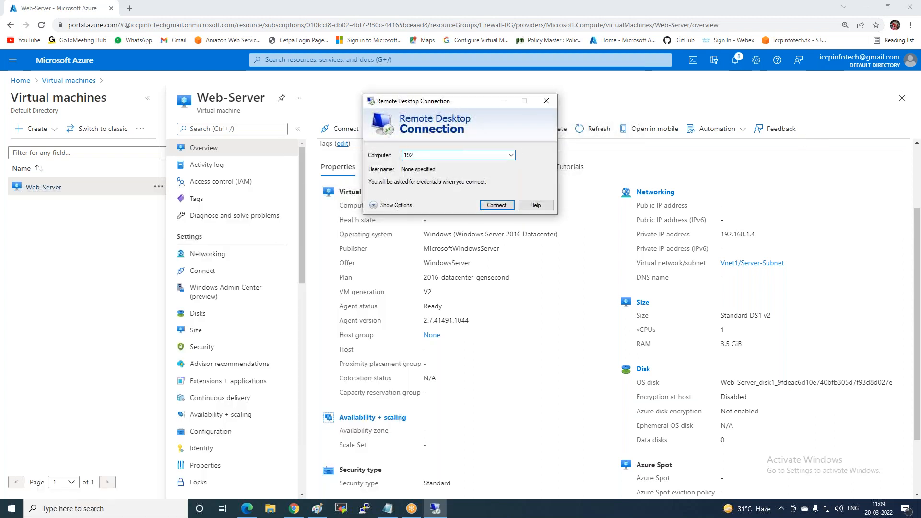
{"action": "type", "text": "168.1.4"}
{"action": "key", "text": "Return"}
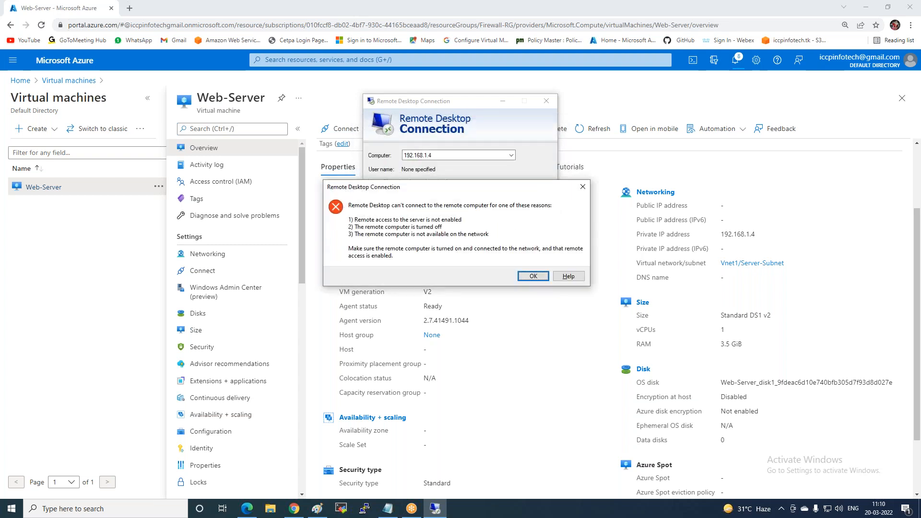
{"action": "left_click", "coordinate": [581, 188]}
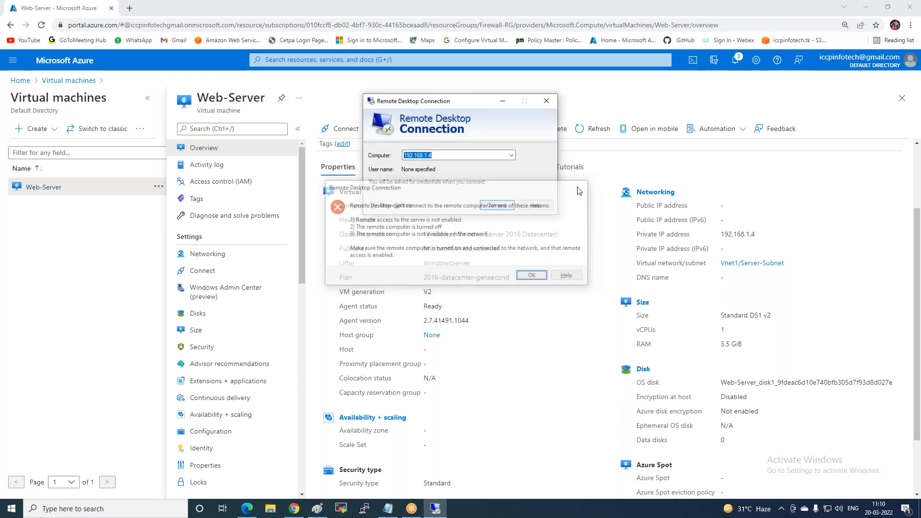
{"action": "left_click", "coordinate": [547, 102]}
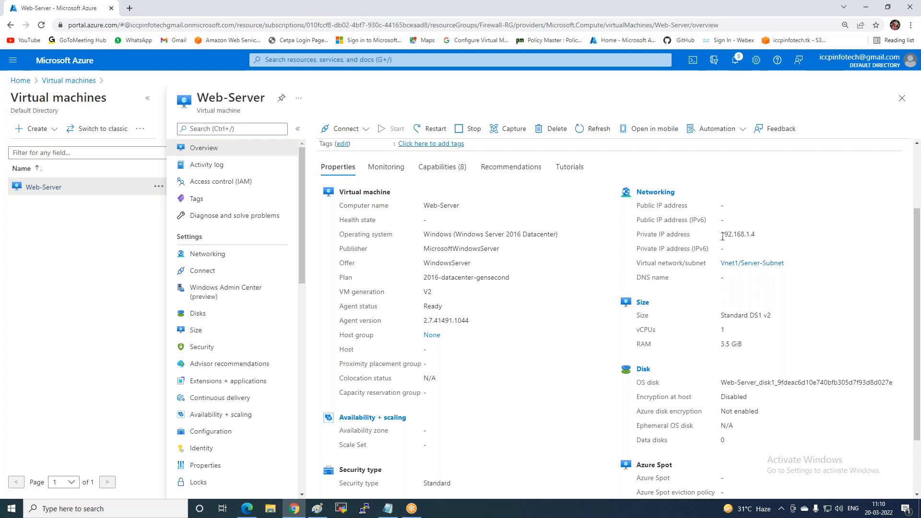
Step: Open the public IP configuration of My-ICCP-Firewall in the Azure portal and copy the firewall-public-ip address
{"action": "left_click", "coordinate": [19, 80]}
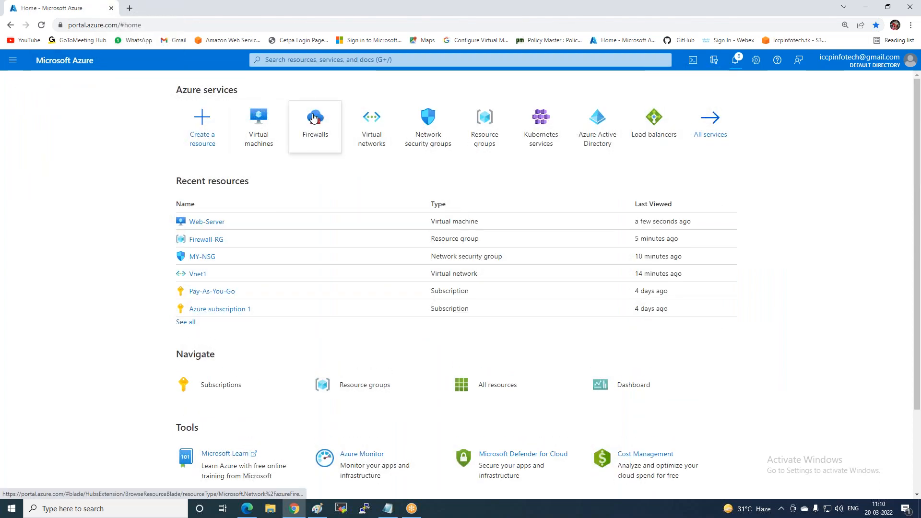
{"action": "left_click", "coordinate": [314, 118]}
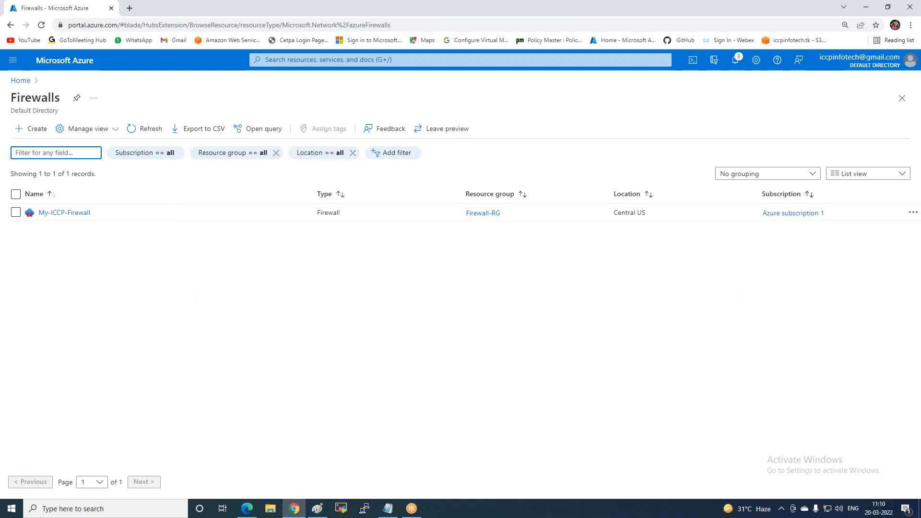
{"action": "left_click", "coordinate": [759, 12]}
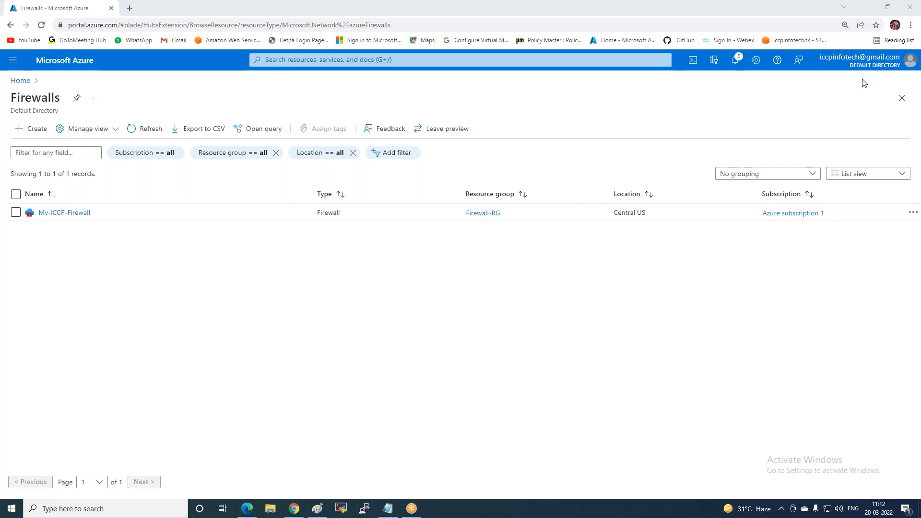
{"action": "left_click", "coordinate": [61, 214]}
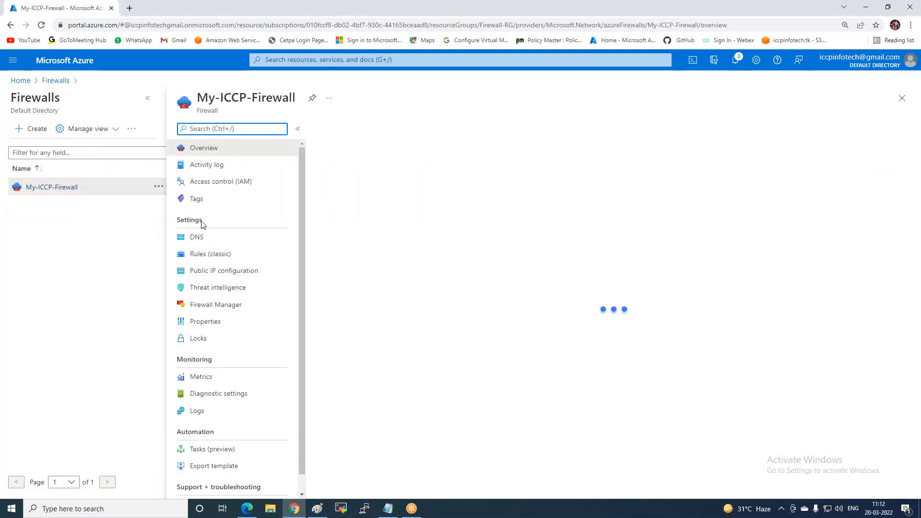
{"action": "left_click", "coordinate": [204, 274]}
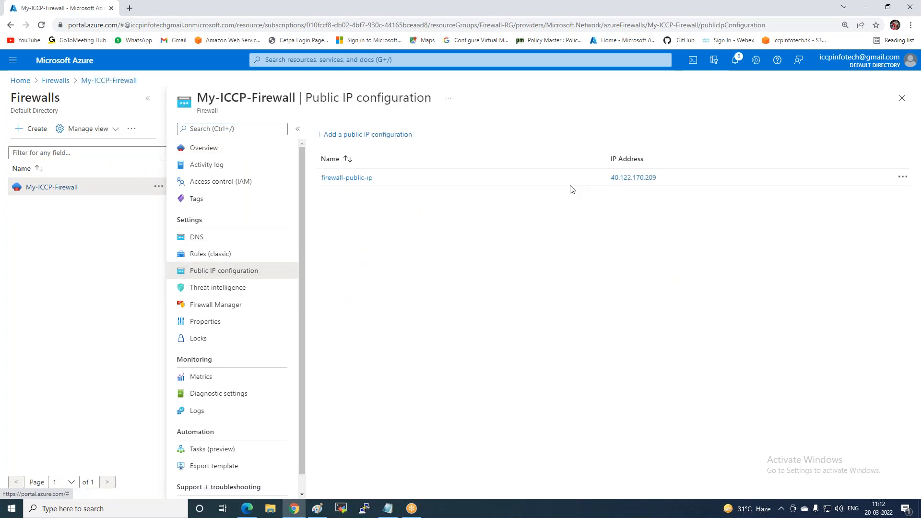
{"action": "left_click_drag", "start_coordinate": [664, 178], "coordinate": [612, 179]}
{"action": "right_click", "coordinate": [616, 178]}
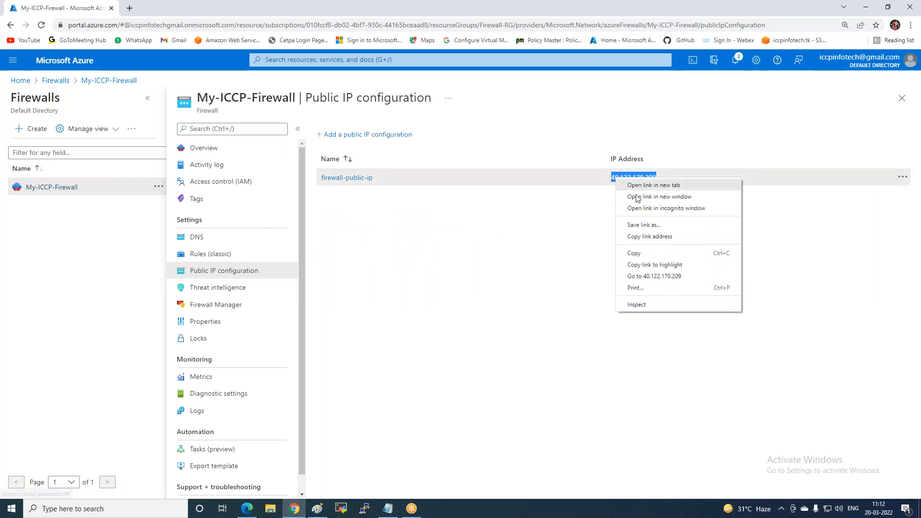
{"action": "left_click", "coordinate": [635, 256]}
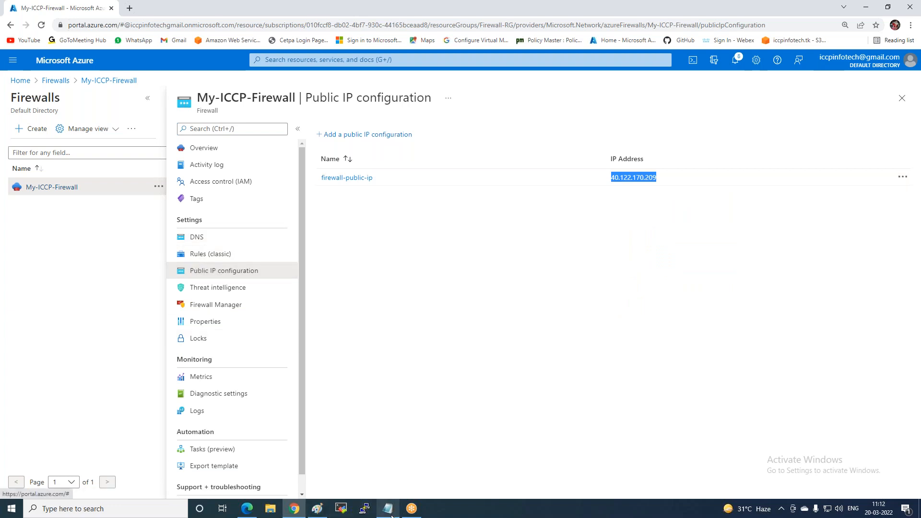
Step: Try a Remote Desktop connection to the firewall's public address 40.122.170.209, and return to the Azure portal
{"action": "left_click", "coordinate": [122, 508]}
{"action": "type", "text": "rem"}
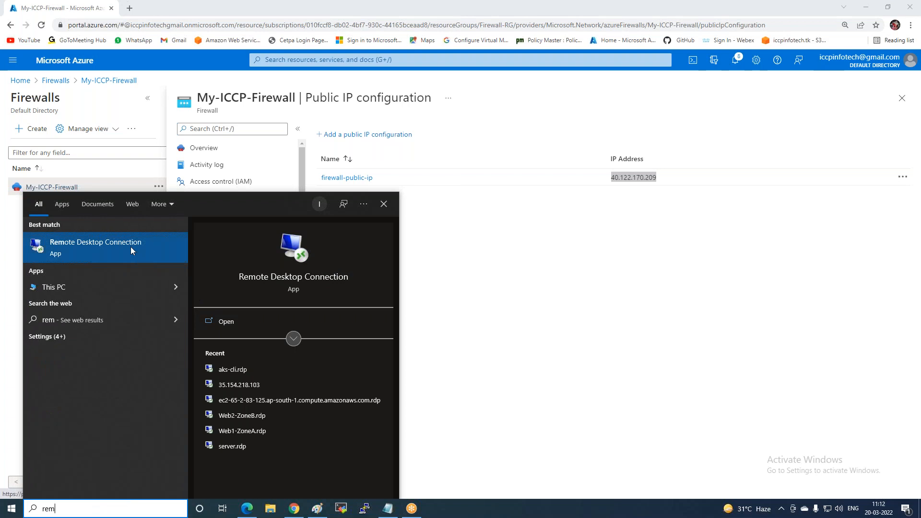
{"action": "left_click", "coordinate": [130, 247]}
{"action": "key", "text": "ctrl+v"}
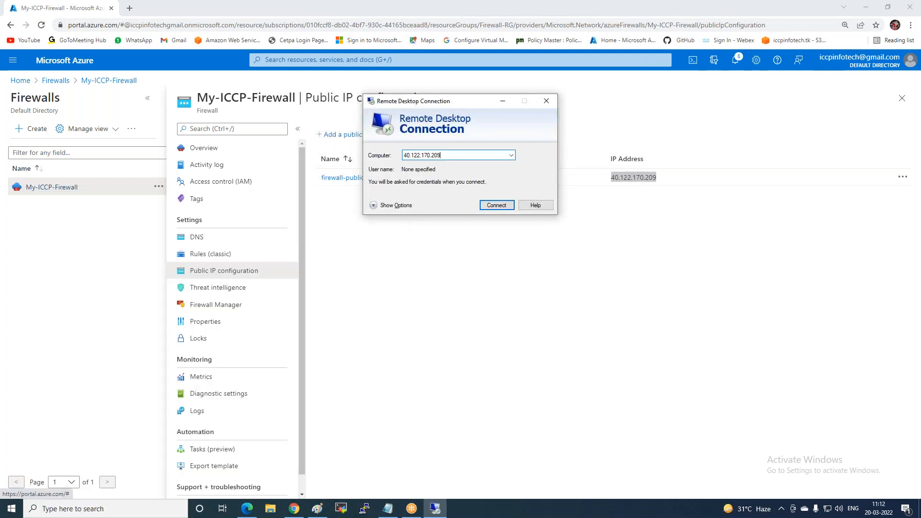
{"action": "key", "text": "Return"}
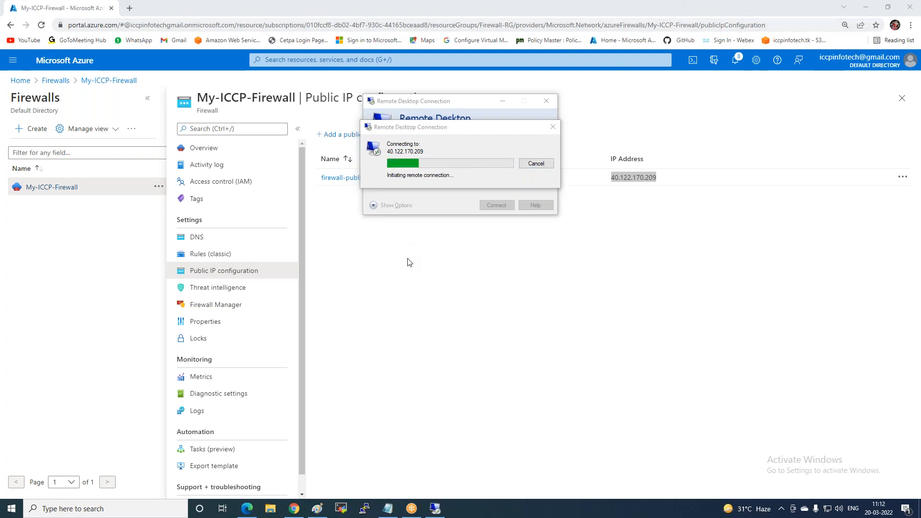
{"action": "left_click", "coordinate": [391, 252]}
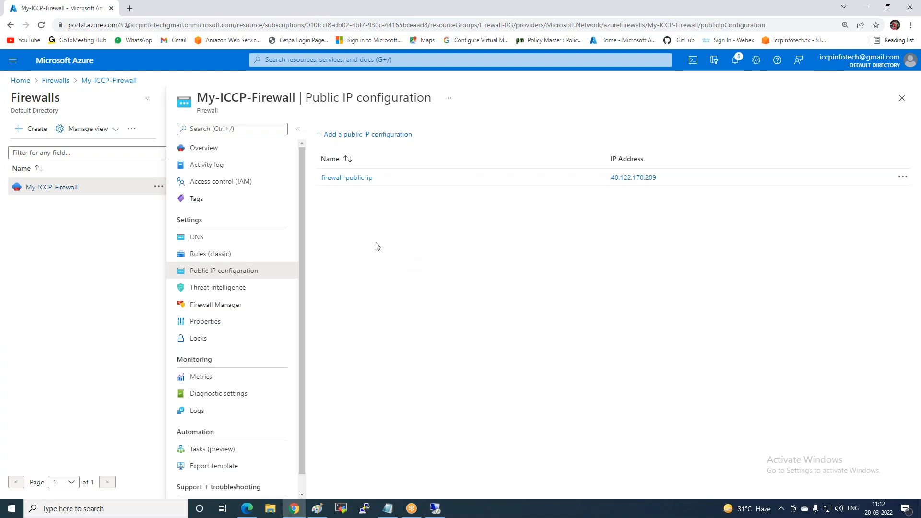
Step: Start a NAT rule collection in the firewall's classic rules, named allow-rdpand-http with priority 100
{"action": "left_click", "coordinate": [202, 258]}
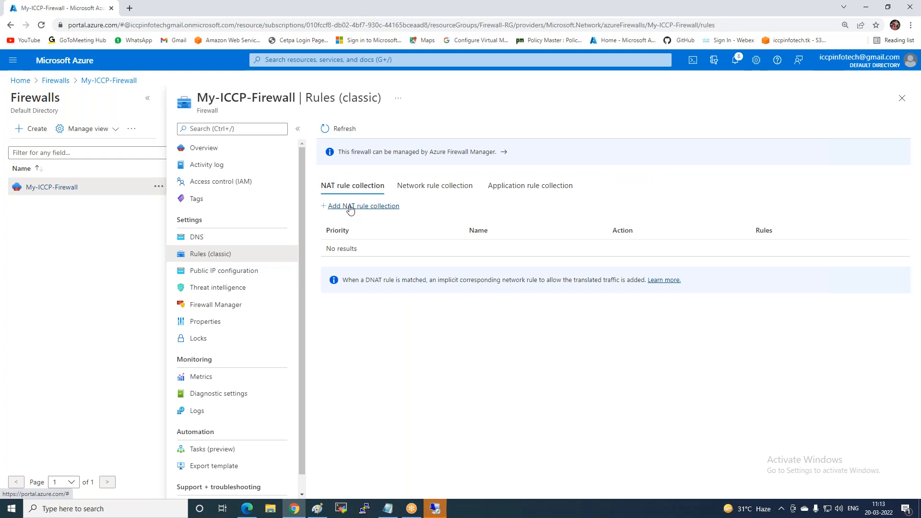
{"action": "left_click", "coordinate": [350, 207]}
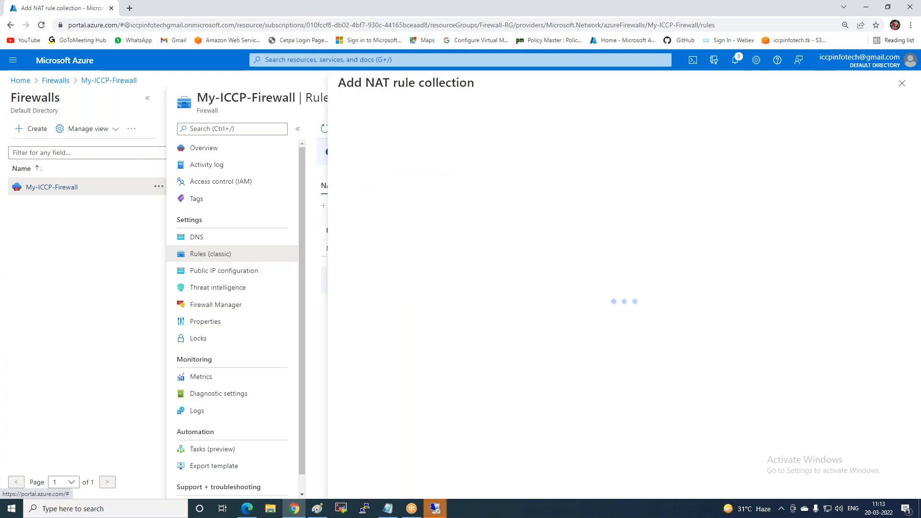
{"action": "type", "text": "allow-redp"}
{"action": "key", "text": "BackSpace"}
{"action": "type", "text": "dpand"}
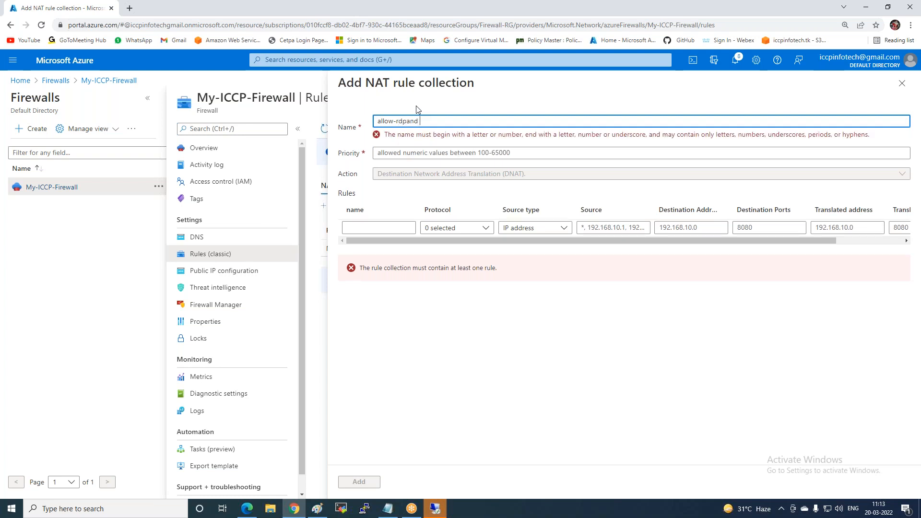
{"action": "type", "text": "-http"}
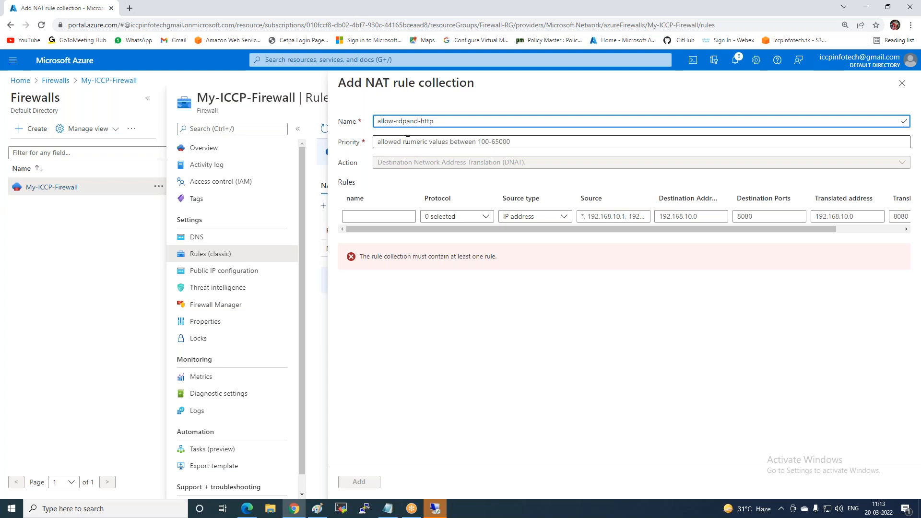
{"action": "left_click", "coordinate": [457, 138]}
{"action": "type", "text": "100"}
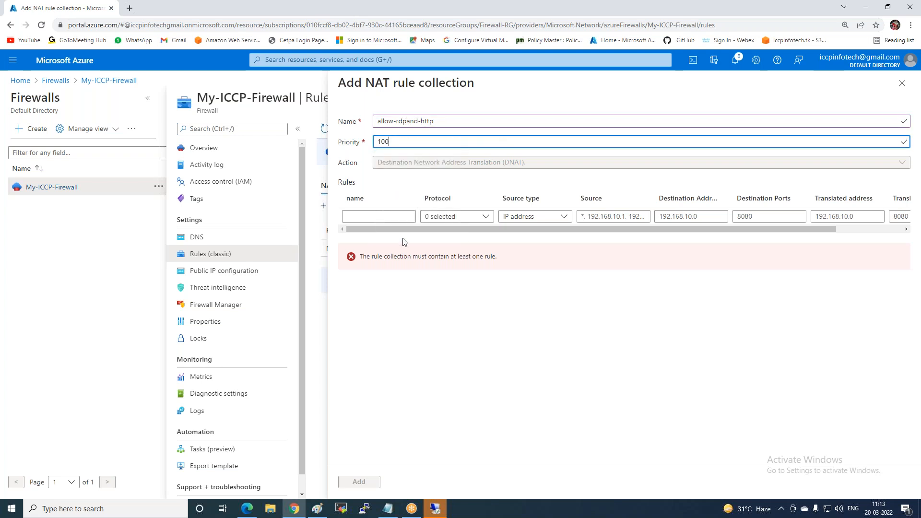
Step: Name the collection's first NAT rule ALLOW-RDP and set its protocol to TCP
{"action": "left_click", "coordinate": [377, 216]}
{"action": "type", "text": "ALL"}
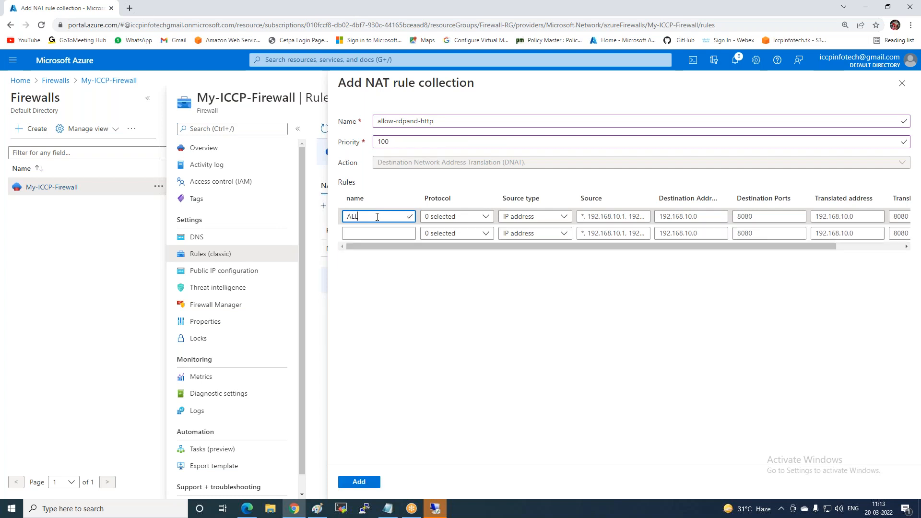
{"action": "type", "text": "OW-RDP-HTTP"}
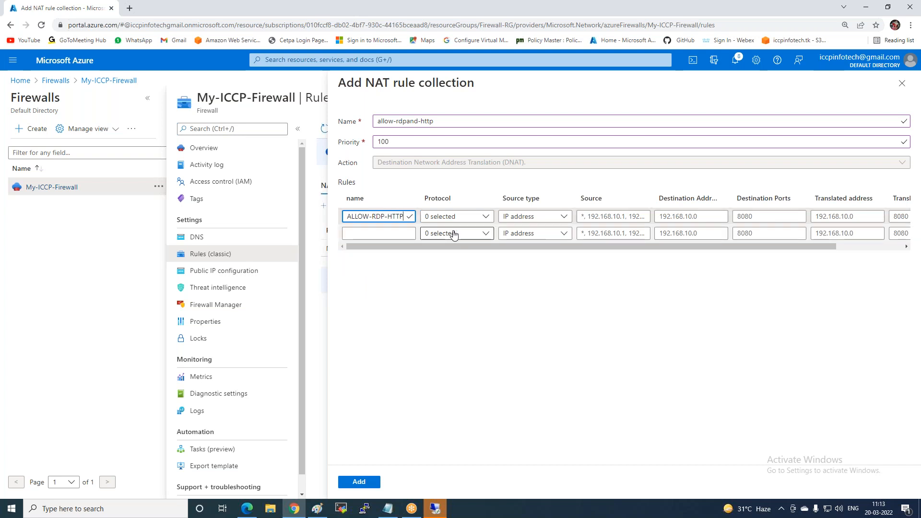
{"action": "left_click", "coordinate": [462, 217]}
{"action": "left_click", "coordinate": [430, 232]}
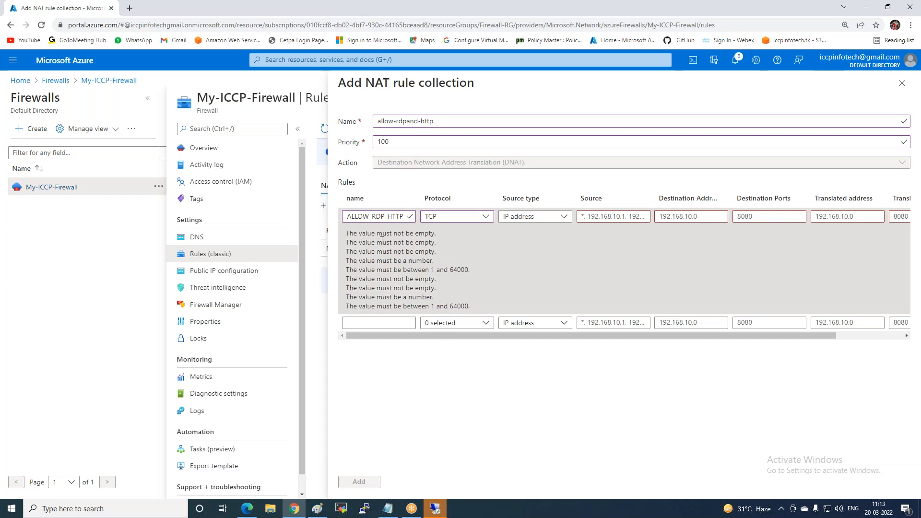
{"action": "left_click", "coordinate": [396, 218]}
{"action": "key", "text": "BackSpace"}
{"action": "key", "text": "BackSpace"}
{"action": "key", "text": "BackSpace"}
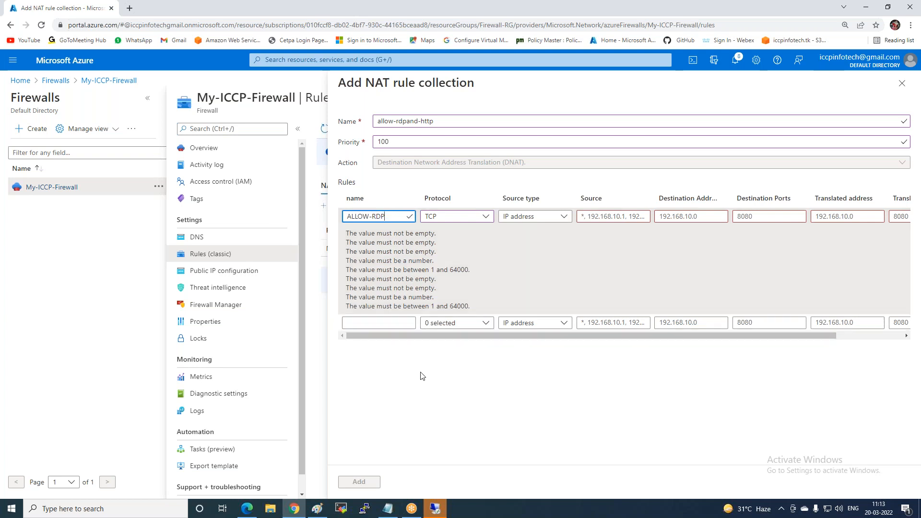
{"action": "left_click", "coordinate": [418, 376]}
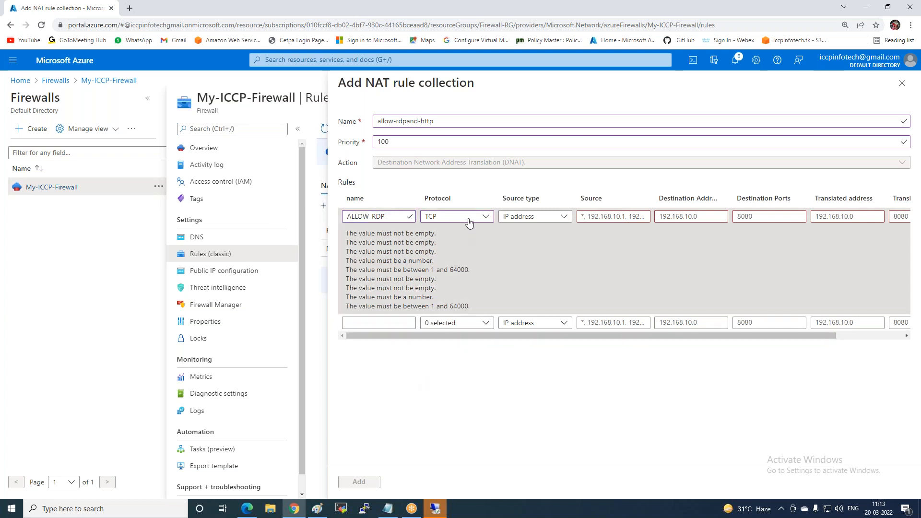
Step: Set the ALLOW-RDP rule's source to * with the IP address source type, and its destination address to 40.122.170.209
{"action": "left_click", "coordinate": [529, 217]}
{"action": "left_click", "coordinate": [530, 217]}
{"action": "left_click", "coordinate": [612, 215]}
{"action": "key", "text": "ctrl+a"}
{"action": "type", "text": "*"}
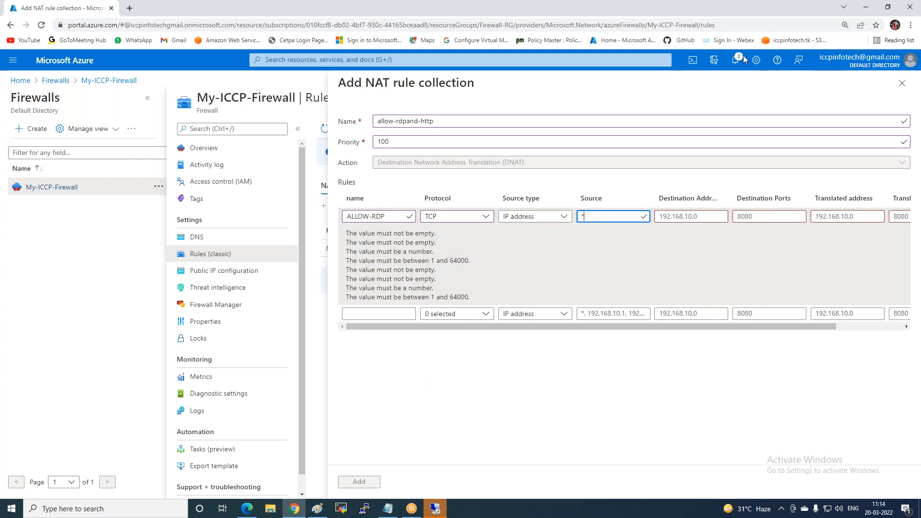
{"action": "left_click", "coordinate": [685, 214]}
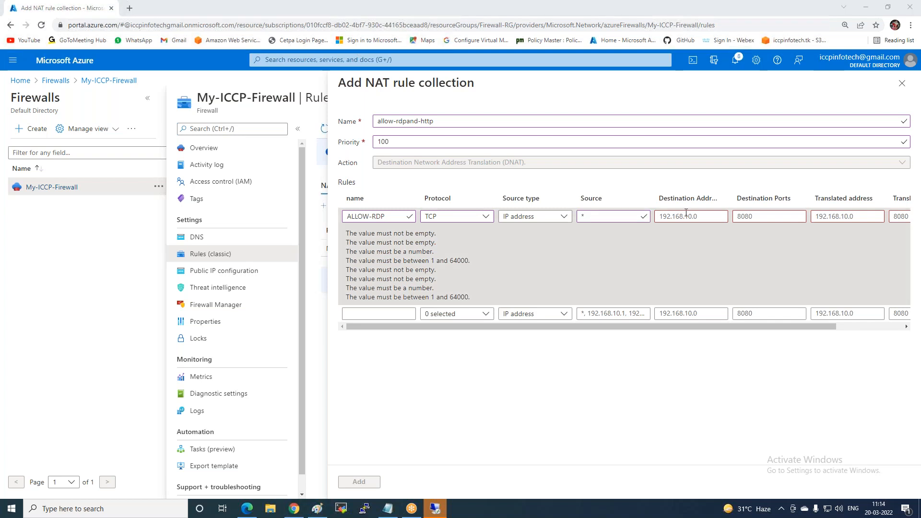
{"action": "key", "text": "ctrl+a"}
{"action": "type", "text": "40.122.170.209"}
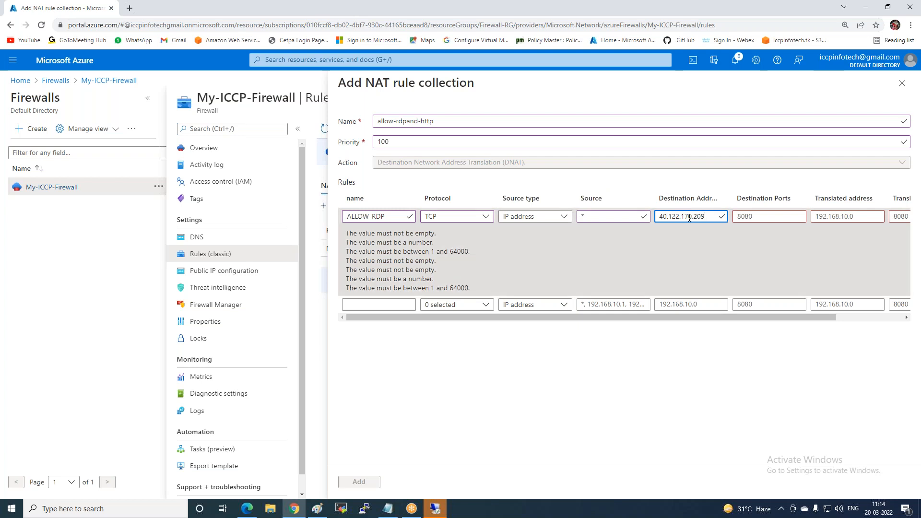
Step: Set the ALLOW-RDP rule's destination port to 3389 and translate it to address 192.168.1.4, port 3389
{"action": "left_click", "coordinate": [758, 218]}
{"action": "type", "text": "3389"}
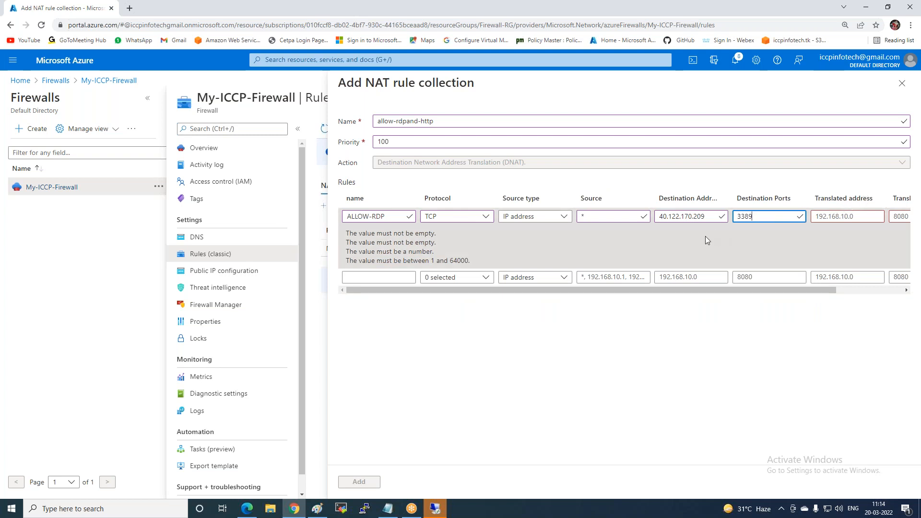
{"action": "left_click", "coordinate": [820, 216]}
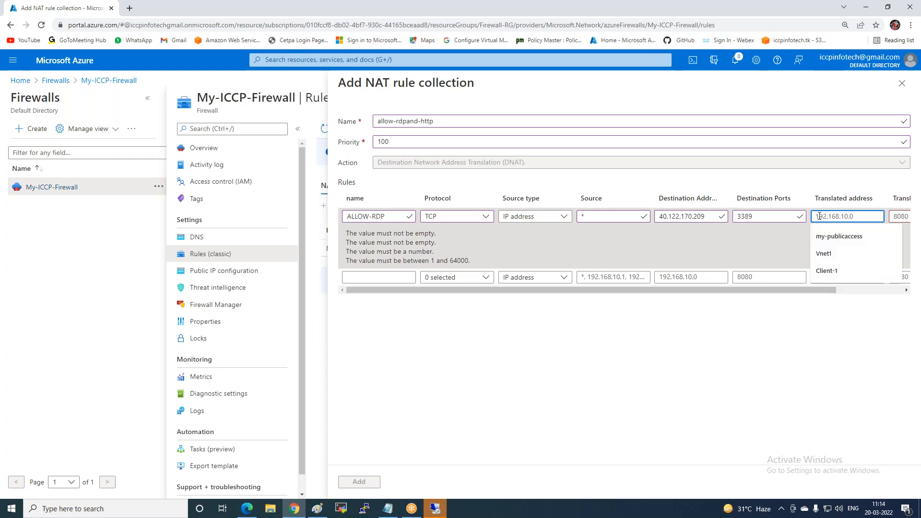
{"action": "type", "text": "192.168."}
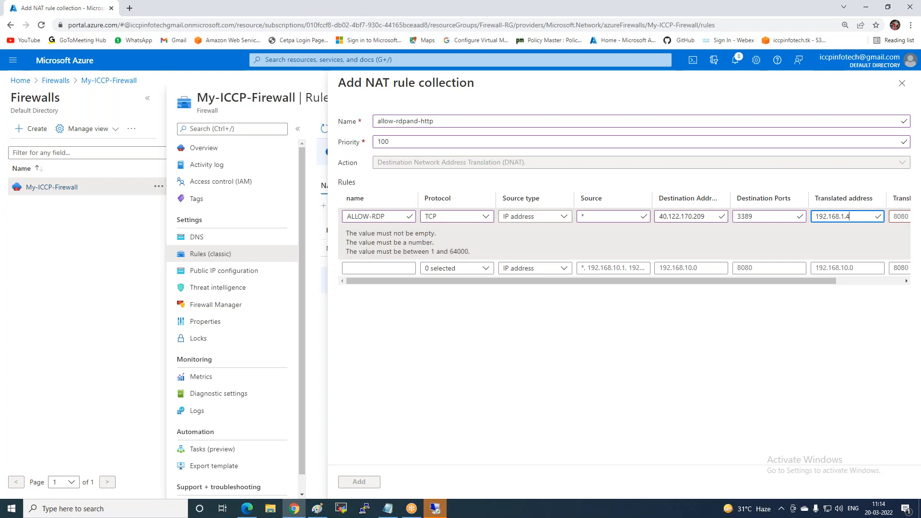
{"action": "left_click", "coordinate": [900, 214]}
{"action": "type", "text": "3389"}
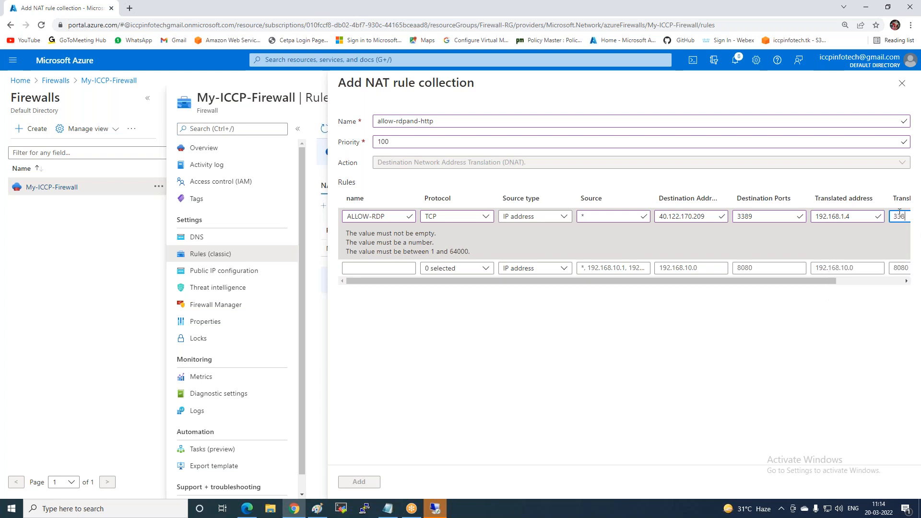
Step: Add a second NAT rule named AlloHTTP to the collection and set its protocol to TCP
{"action": "mouse_move", "coordinate": [683, 248]}
{"action": "left_mouse_down"}
{"action": "mouse_move", "coordinate": [737, 248]}
{"action": "mouse_move", "coordinate": [681, 250]}
{"action": "left_mouse_up"}
{"action": "left_click", "coordinate": [362, 233]}
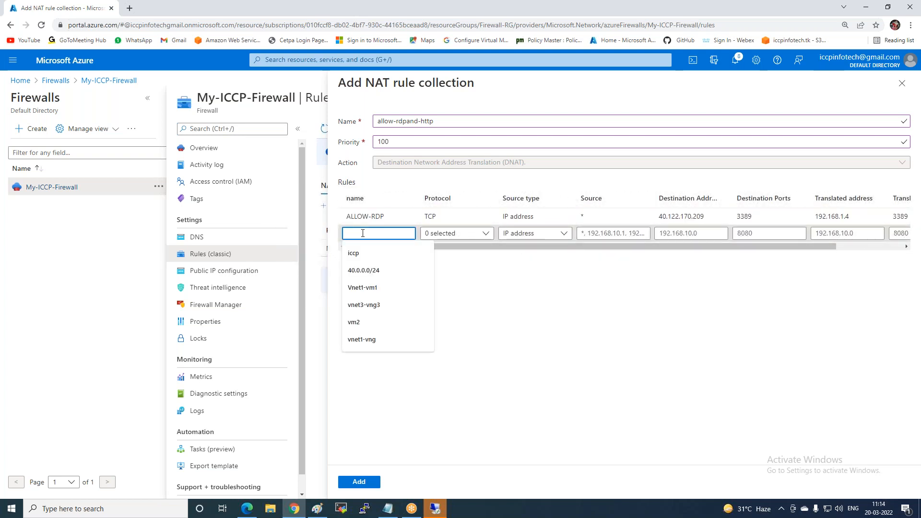
{"action": "type", "text": "Allow"}
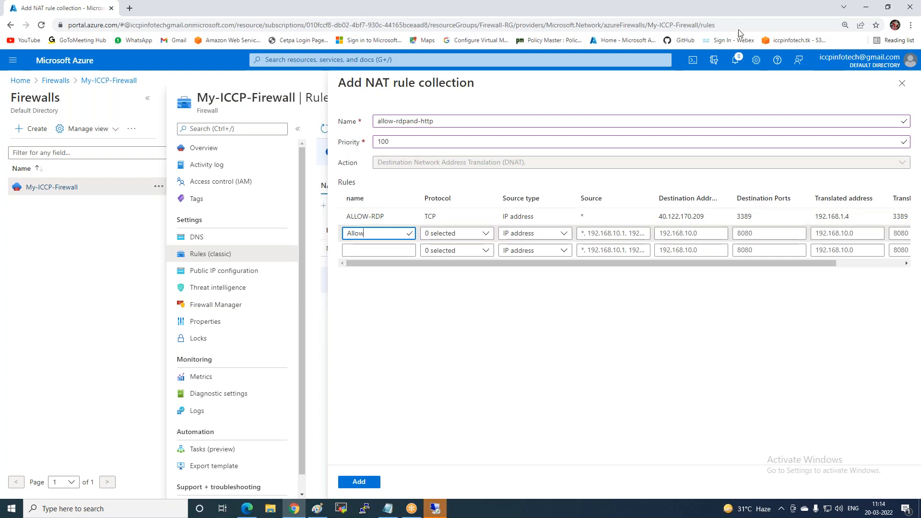
{"action": "left_click", "coordinate": [732, 18]}
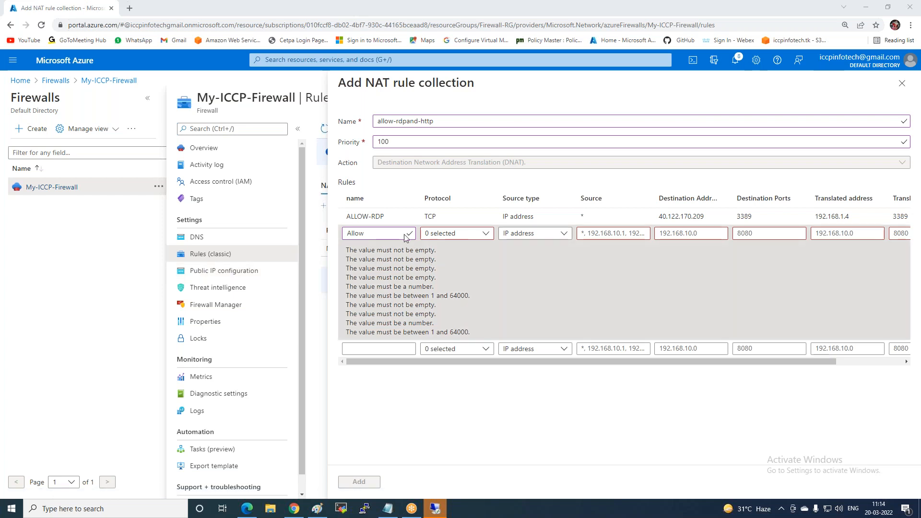
{"action": "left_click", "coordinate": [383, 234]}
{"action": "key", "text": "BackSpace"}
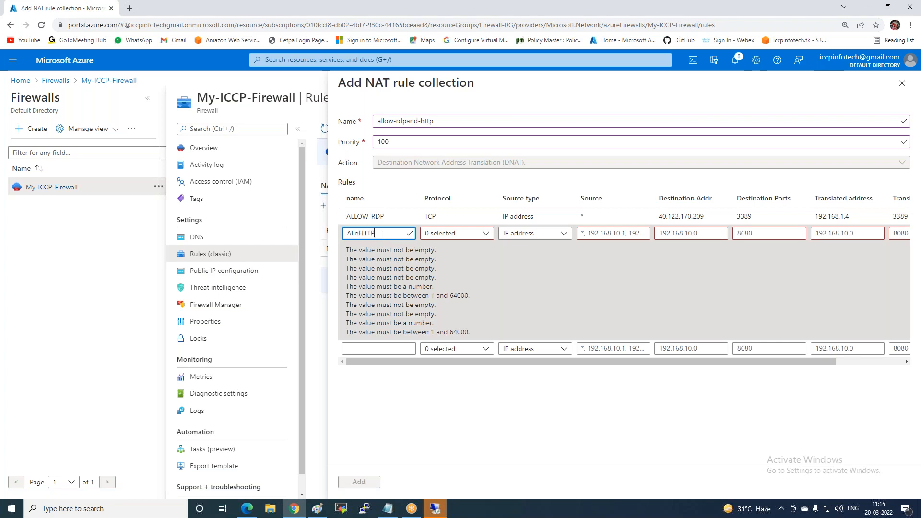
{"action": "type", "text": "HTTP"}
{"action": "left_click", "coordinate": [454, 234]}
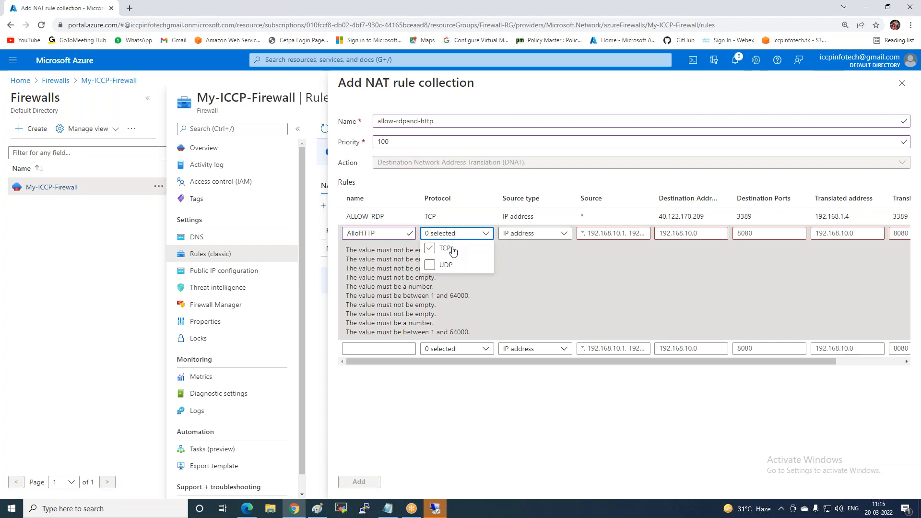
{"action": "left_click", "coordinate": [451, 249]}
Step: Set the AlloHTTP rule's source to * and its destination address to 40.122.170.209
{"action": "left_click", "coordinate": [630, 233]}
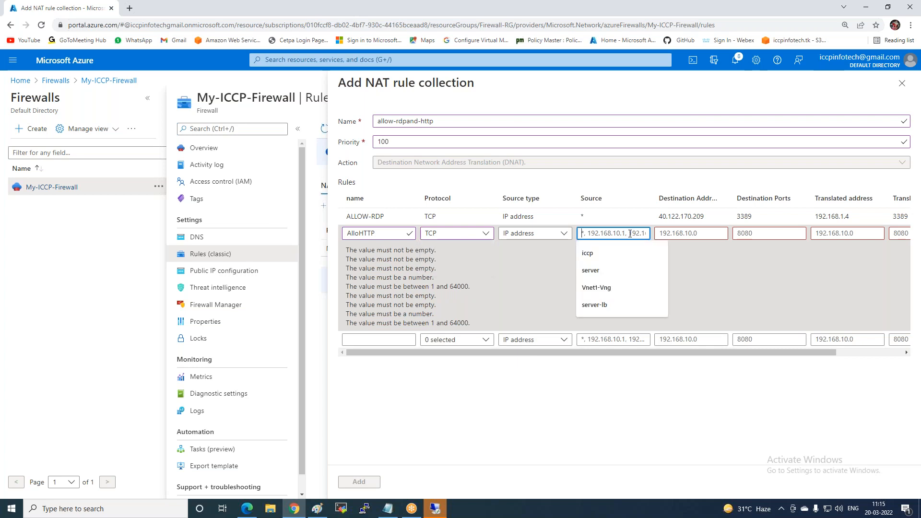
{"action": "type", "text": "*"}
{"action": "double_click", "coordinate": [675, 234]}
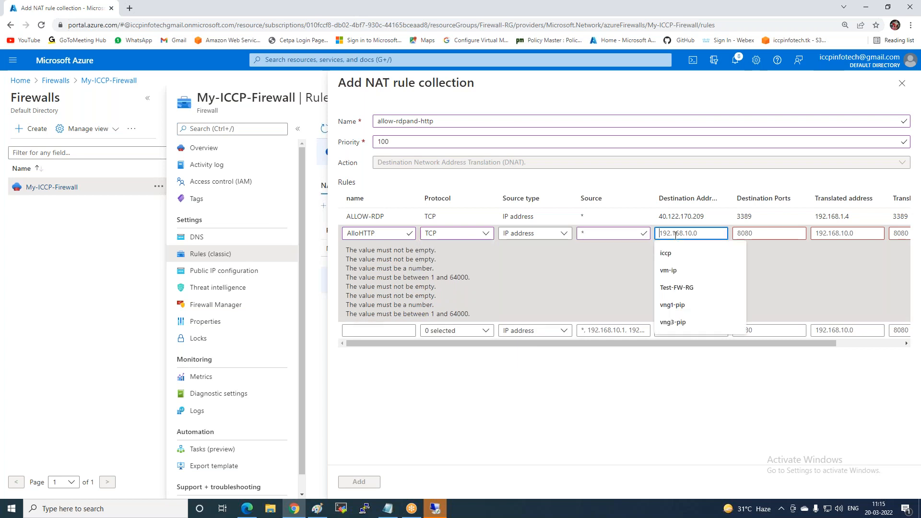
{"action": "type", "text": "40.122.170.209"}
Step: Set the AlloHTTP rule's destination port to 80, translate it to 192.168.1.4 port 80, and add the NAT rule collection
{"action": "left_click", "coordinate": [765, 235]}
{"action": "left_click", "coordinate": [767, 233]}
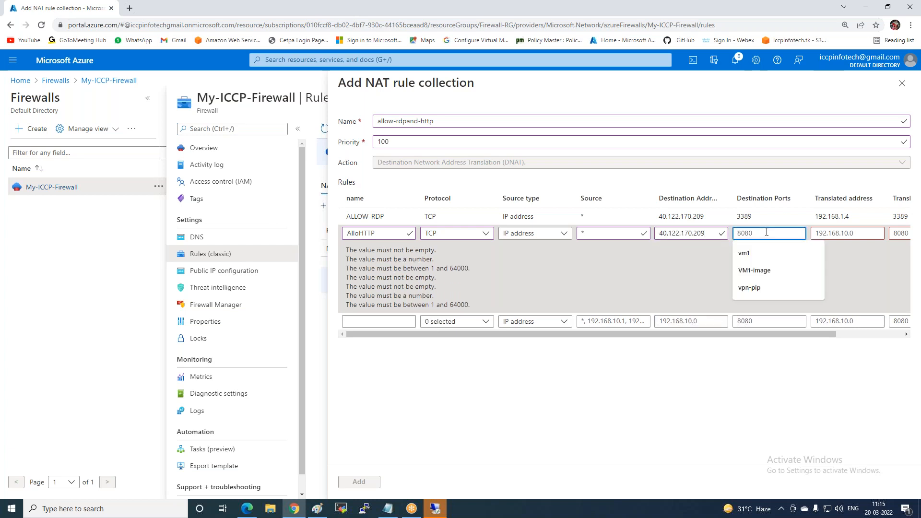
{"action": "type", "text": "80"}
{"action": "left_click", "coordinate": [815, 234]}
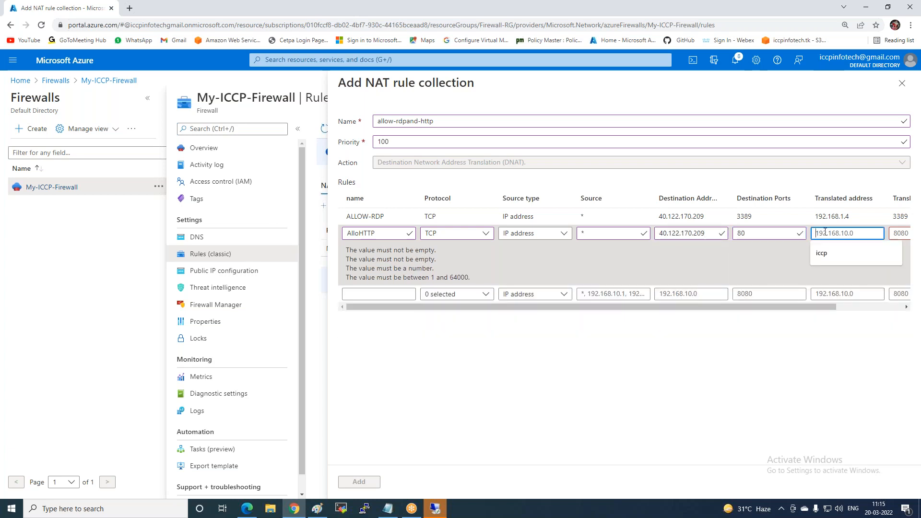
{"action": "type", "text": "192.168.1.4"}
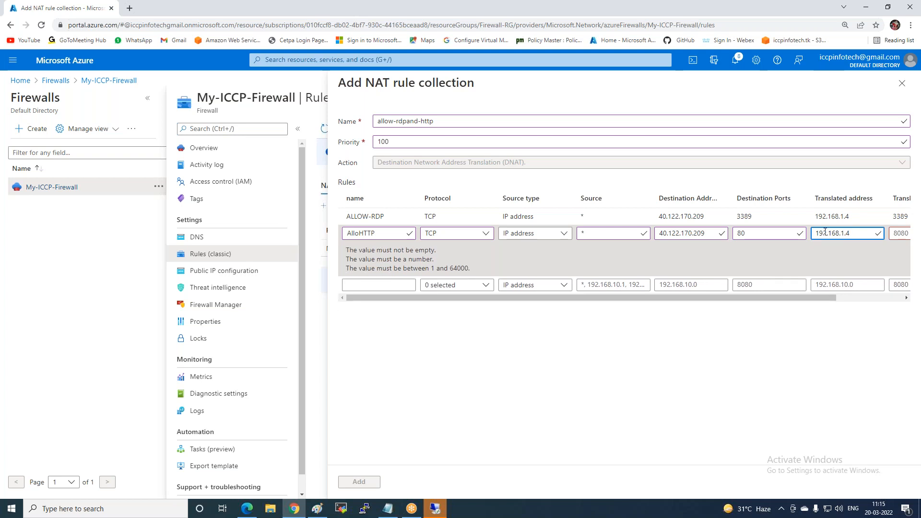
{"action": "left_click", "coordinate": [900, 235]}
{"action": "type", "text": "80"}
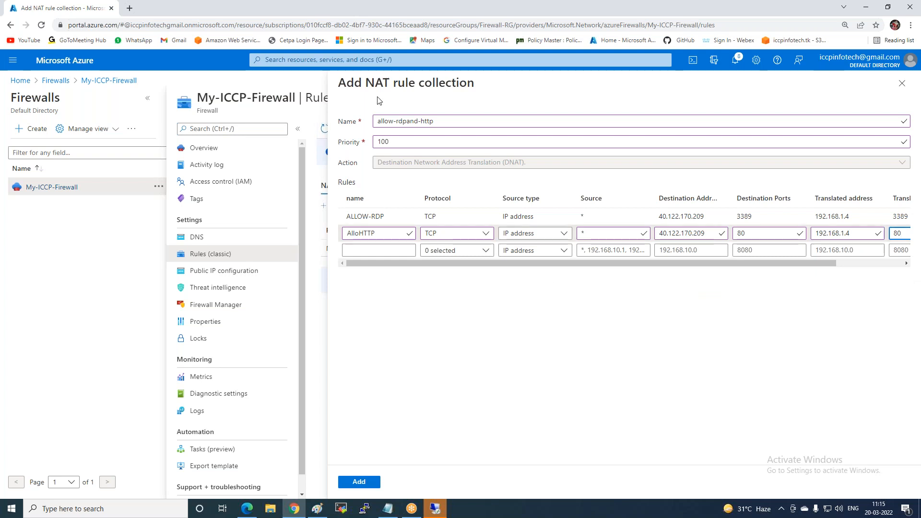
{"action": "left_click", "coordinate": [360, 482]}
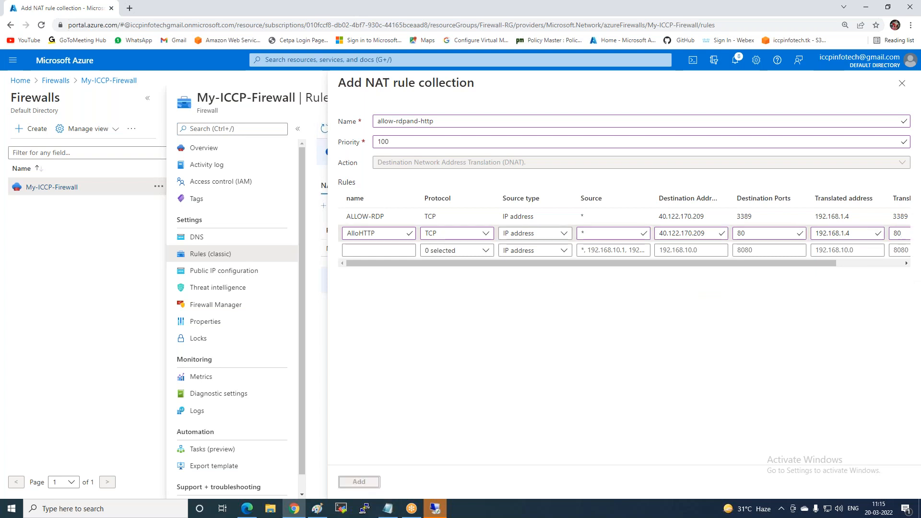
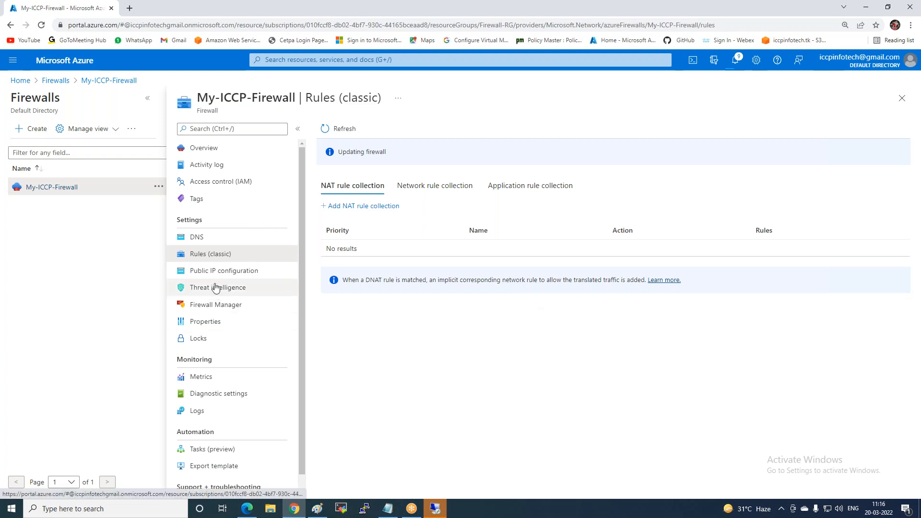
Step: Check the firewall's public IP configuration, its NAT rule collections and the update notification, closing the remote desktop connection error
{"action": "left_click", "coordinate": [199, 274]}
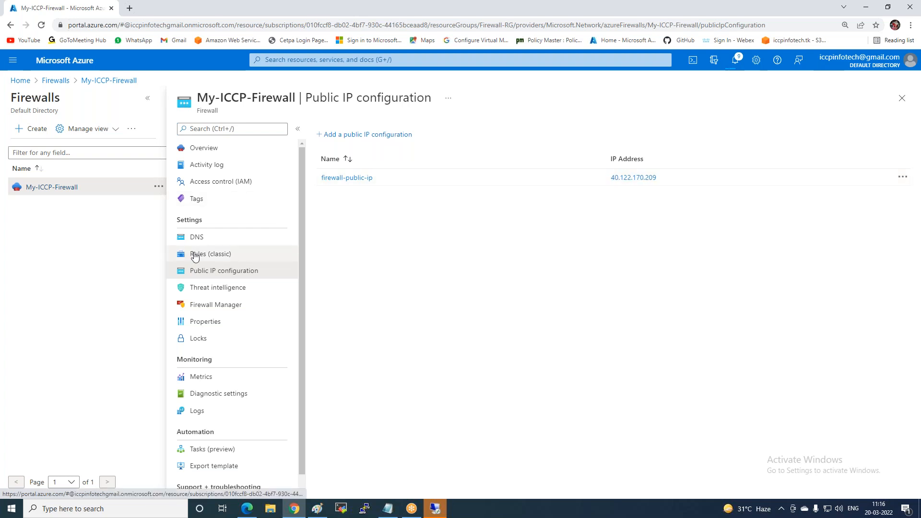
{"action": "left_click", "coordinate": [195, 256]}
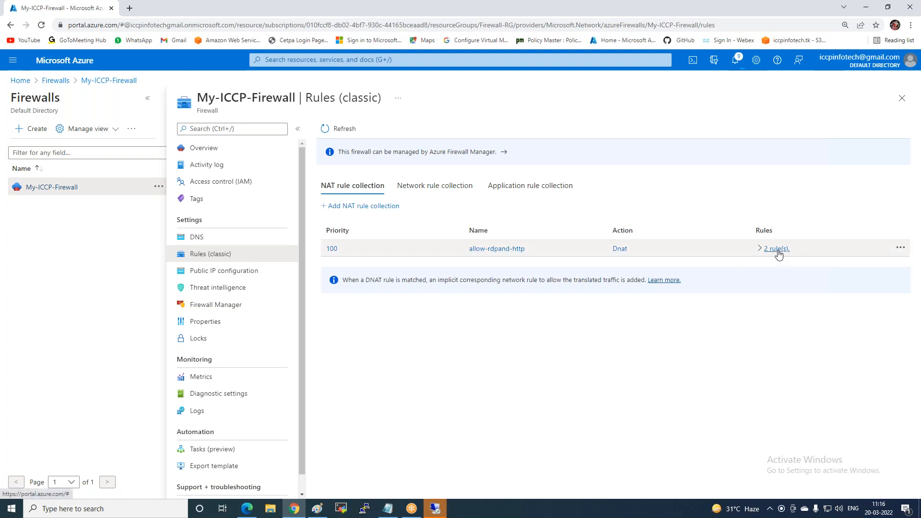
{"action": "left_click", "coordinate": [734, 61]}
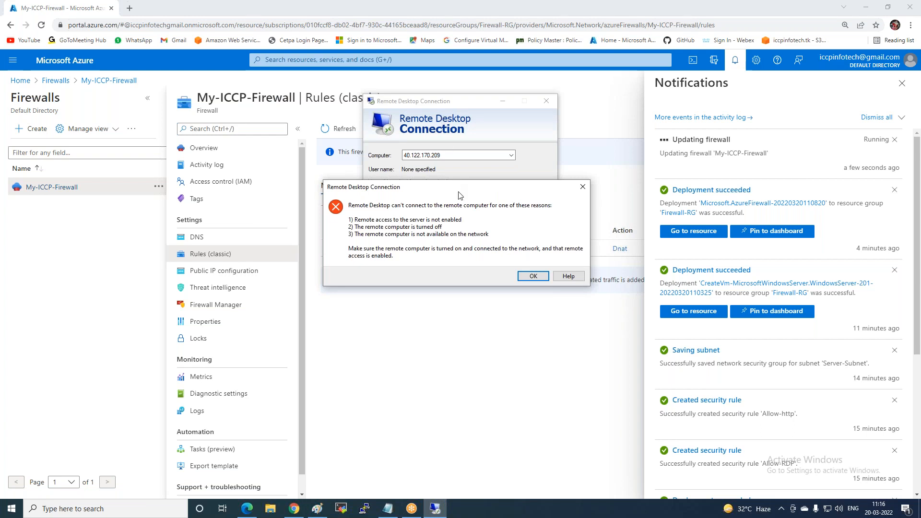
{"action": "left_click", "coordinate": [583, 187]}
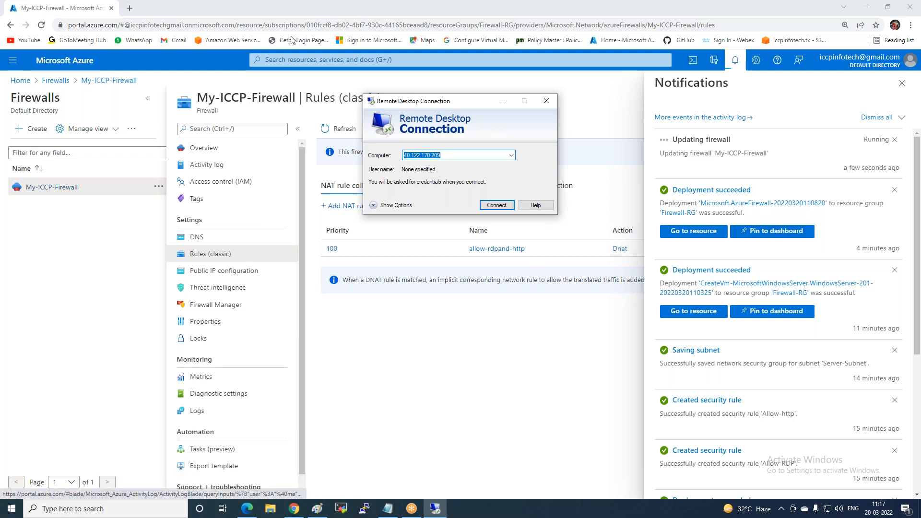
Step: Open the Web-Server virtual machine's overview and check its private IP address
{"action": "left_click", "coordinate": [24, 85]}
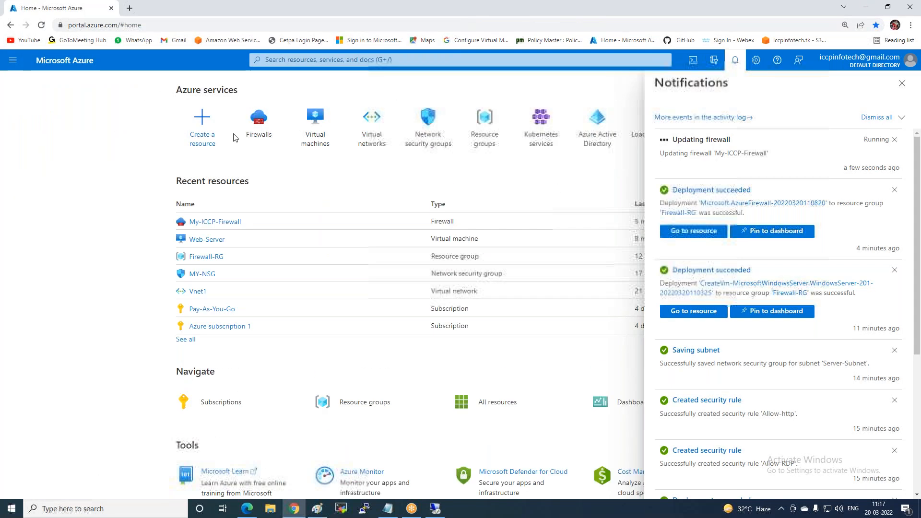
{"action": "left_click", "coordinate": [317, 129]}
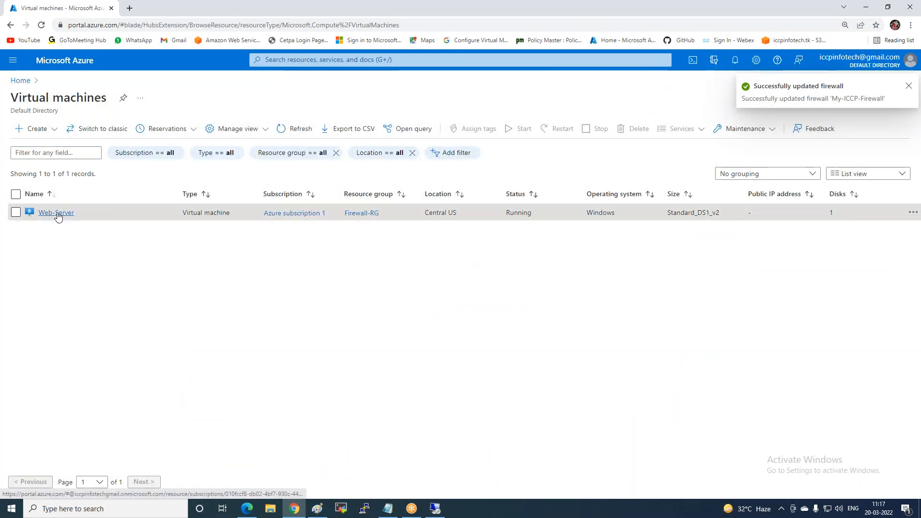
{"action": "left_click", "coordinate": [57, 212]}
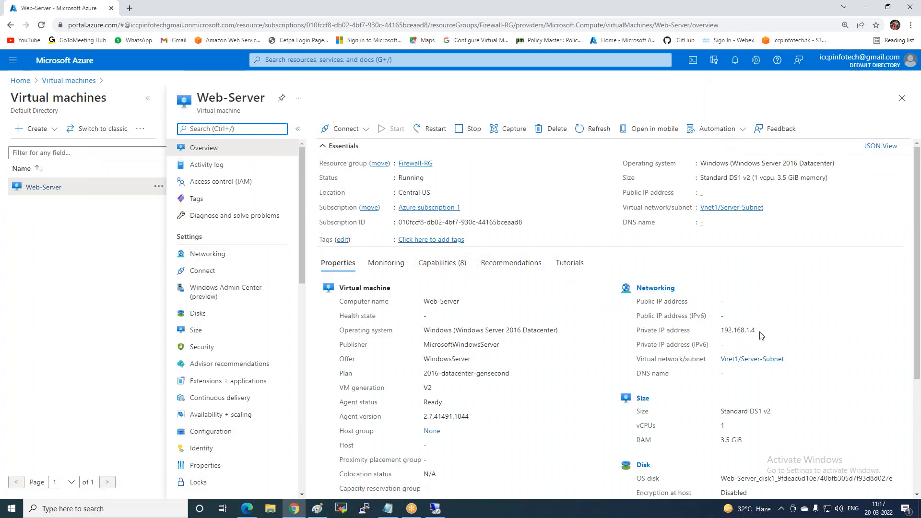
Step: Return to the Firewalls list and check the notifications for the status of the firewall update
{"action": "left_click", "coordinate": [75, 83]}
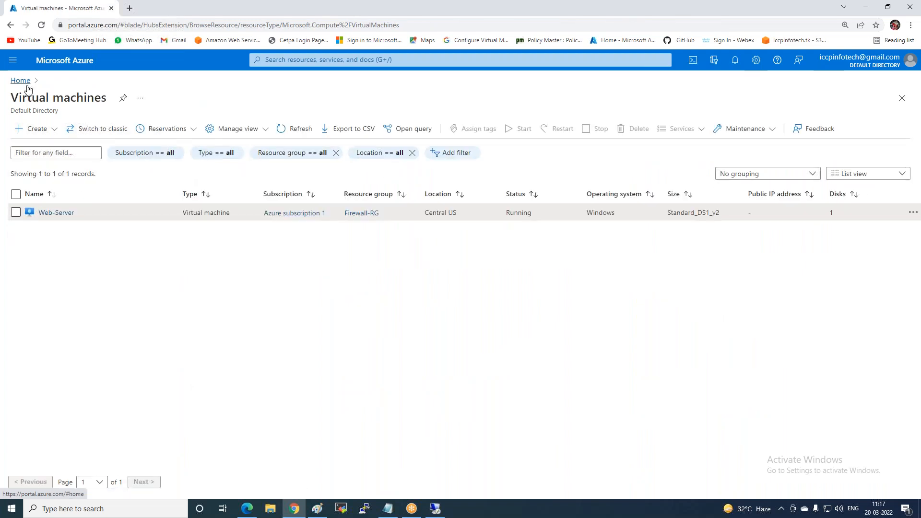
{"action": "left_click", "coordinate": [27, 83]}
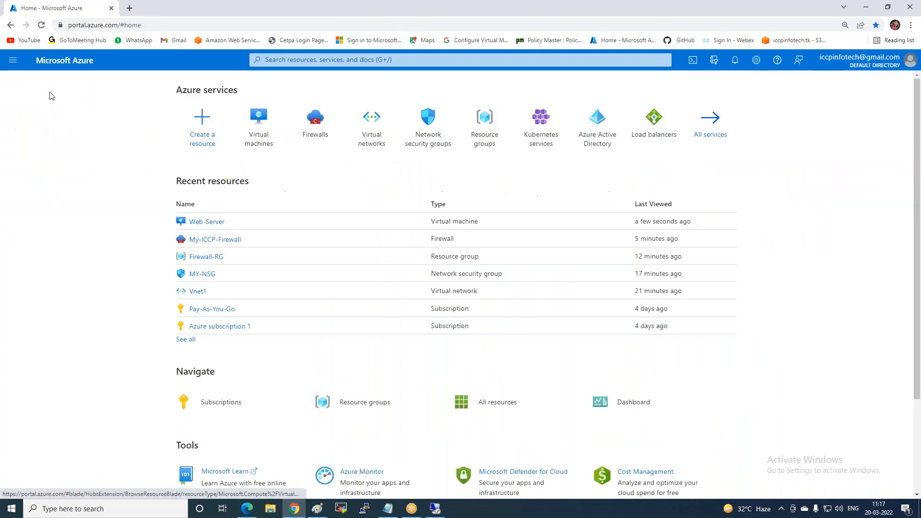
{"action": "left_click", "coordinate": [317, 123]}
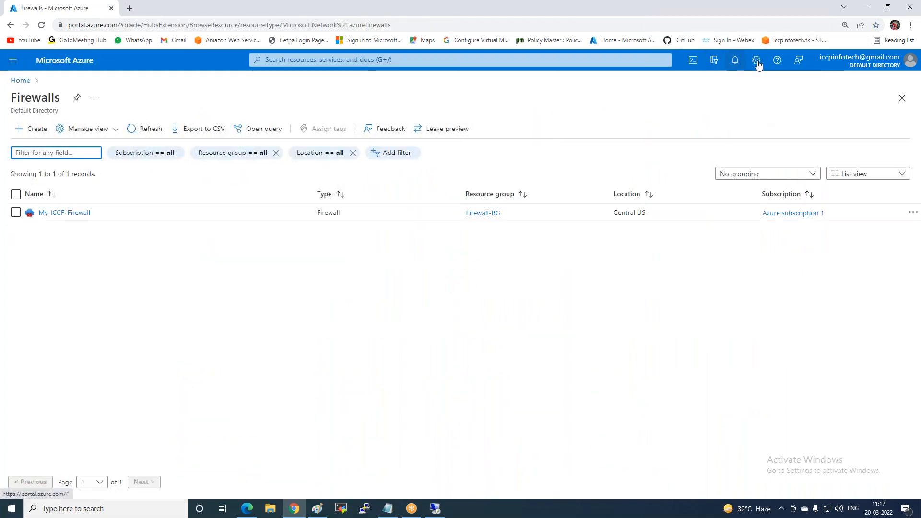
{"action": "left_click", "coordinate": [735, 61]}
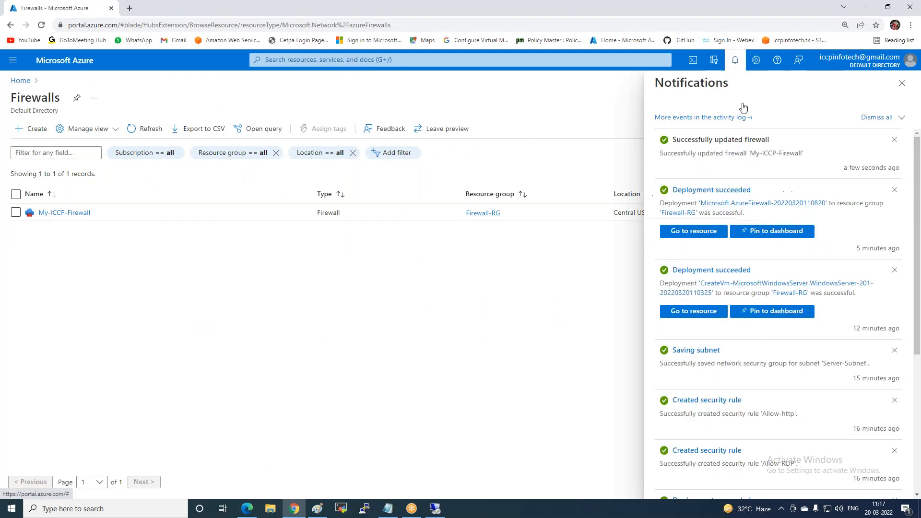
Step: Switch to Remote Desktop Connection and connect to 40.122.170.209, signing in as iccp with the account password
{"action": "left_click", "coordinate": [436, 509]}
{"action": "left_click", "coordinate": [497, 205]}
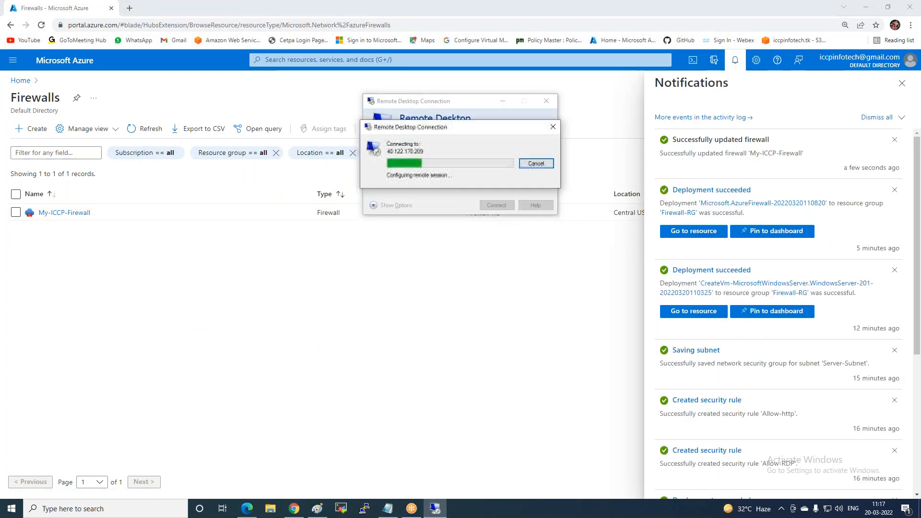
{"action": "type", "text": "i"}
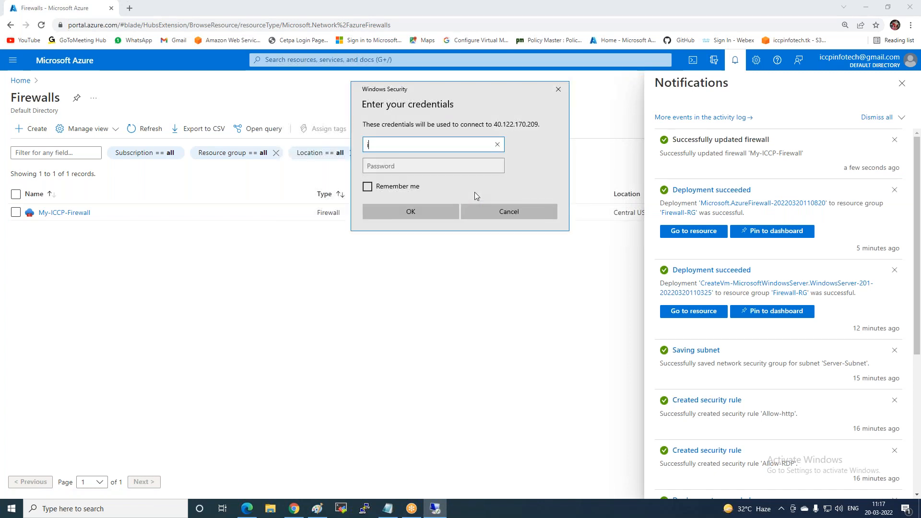
{"action": "type", "text": "ccp"}
{"action": "key", "text": "Tab"}
{"action": "type", "text": "***"}
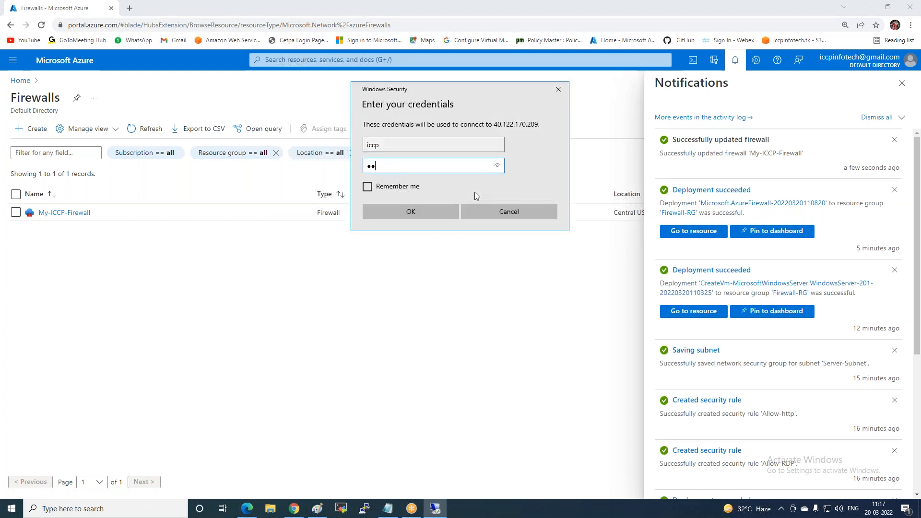
{"action": "type", "text": "********"}
{"action": "key", "text": "Return"}
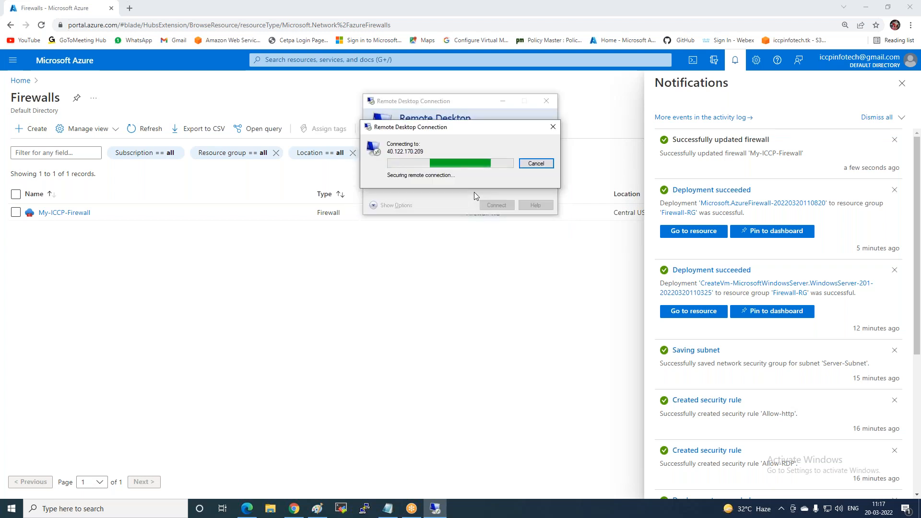
{"action": "left_click", "coordinate": [488, 236]}
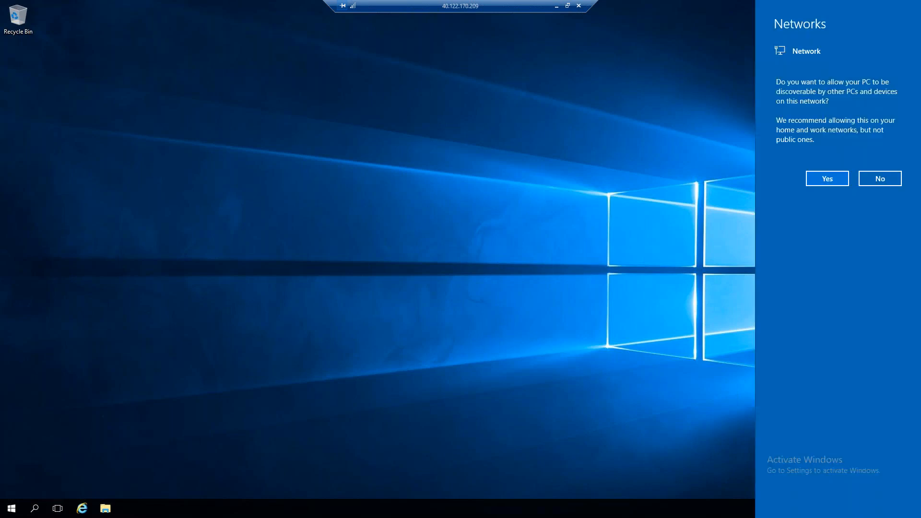
Step: Dismiss the network discovery prompt on the remote server and open Server Manager
{"action": "left_click", "coordinate": [14, 515]}
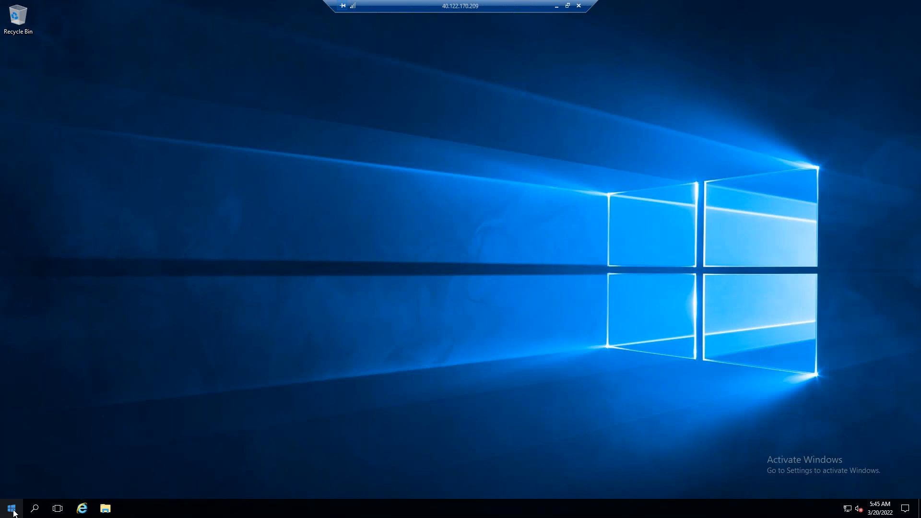
{"action": "left_click", "coordinate": [13, 511]}
{"action": "left_click", "coordinate": [172, 247]}
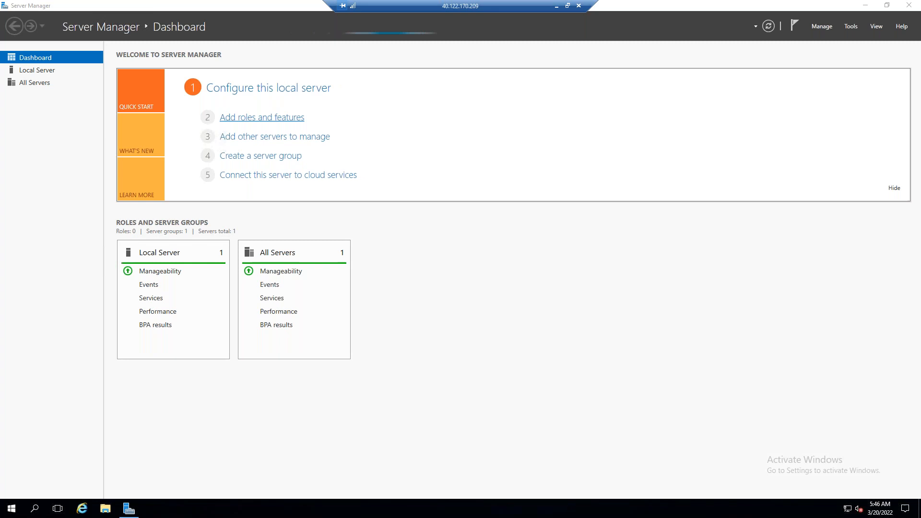
Step: Try to start the Add Roles and Features wizard from the Server Manager dashboard
{"action": "left_click", "coordinate": [247, 119]}
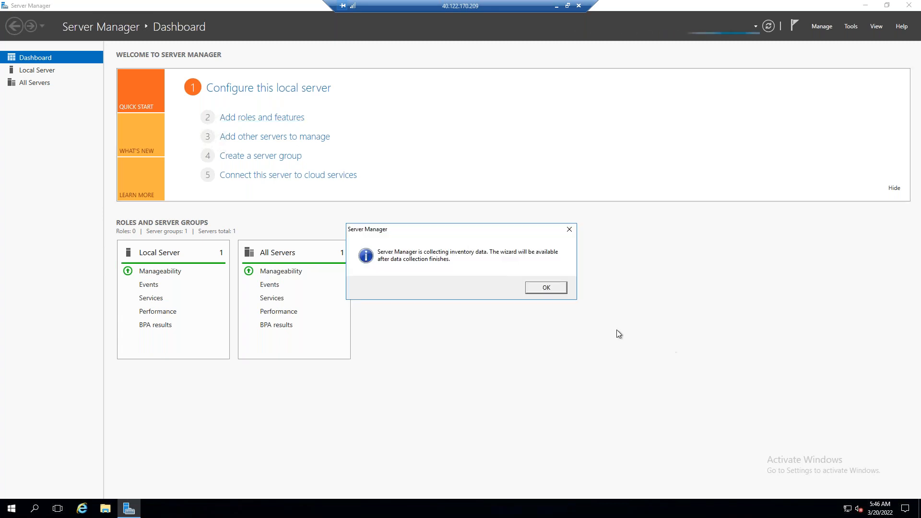
{"action": "left_click", "coordinate": [532, 288]}
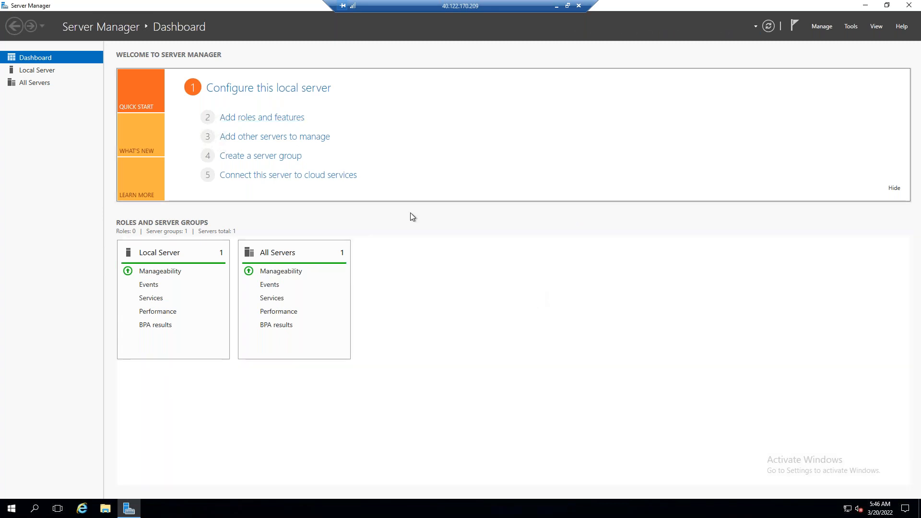
{"action": "left_click", "coordinate": [262, 119]}
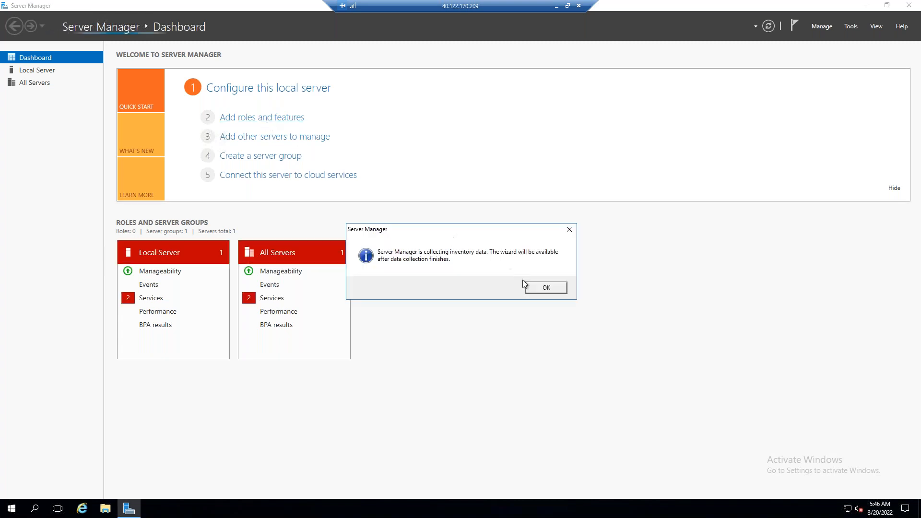
{"action": "left_click", "coordinate": [532, 288]}
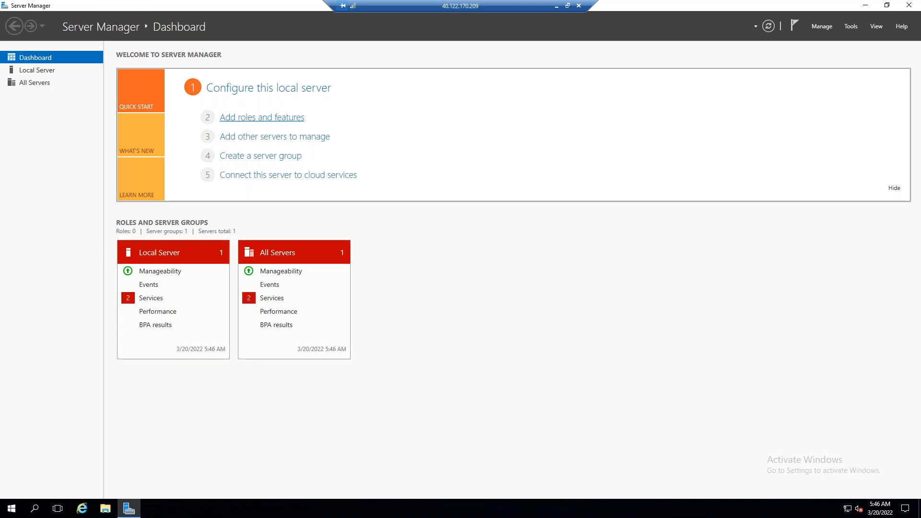
Step: Start the Add Roles and Features wizard with role-based installation and select the Web Server (IIS) role with its required features
{"action": "left_click", "coordinate": [262, 117]}
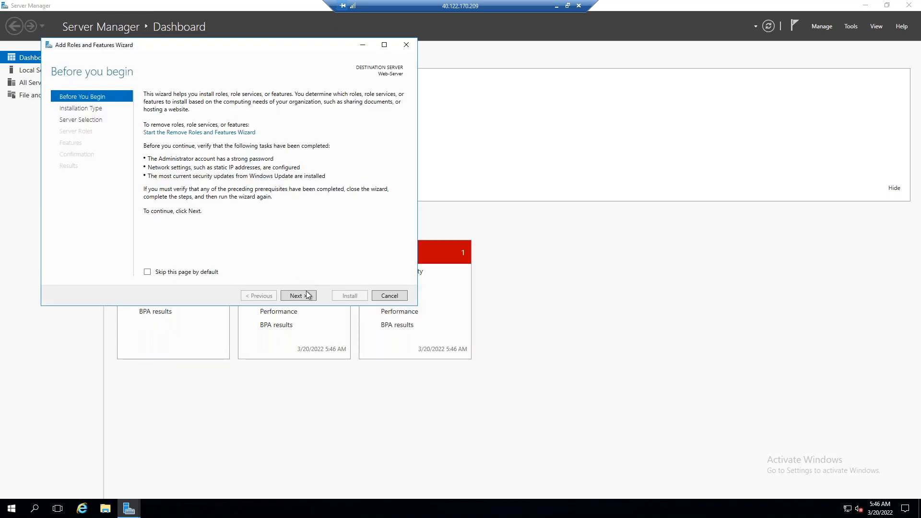
{"action": "left_click", "coordinate": [303, 294]}
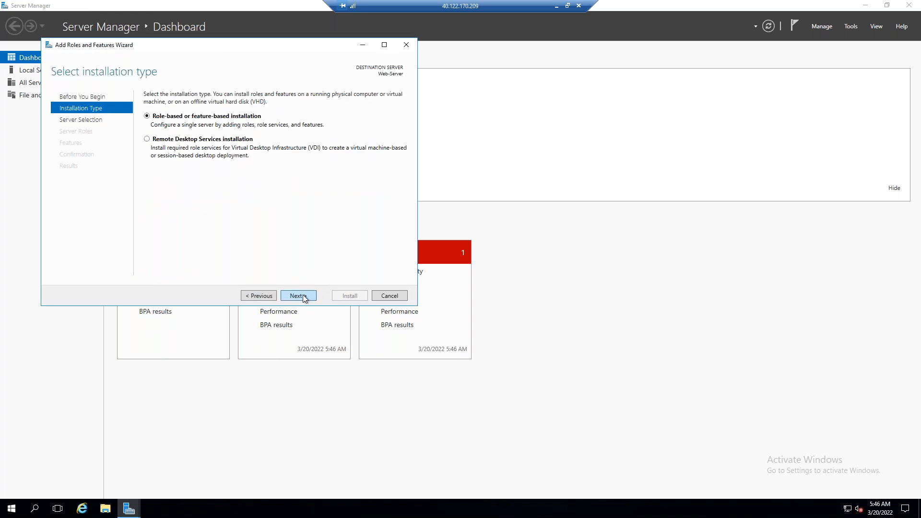
{"action": "left_click", "coordinate": [303, 296]}
{"action": "left_click", "coordinate": [303, 295]}
{"action": "scroll", "coordinate": [283, 210], "scroll_direction": "down", "scroll_amount": 1}
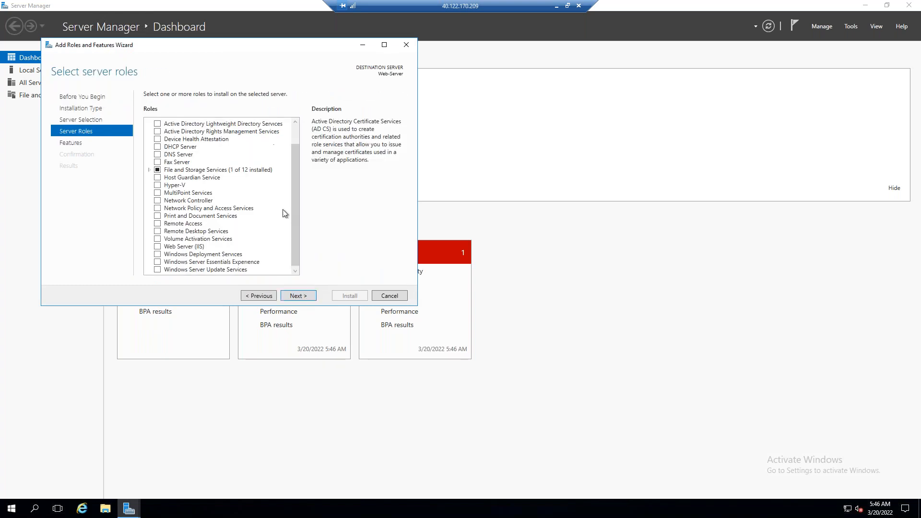
{"action": "left_click", "coordinate": [159, 246]}
{"action": "left_click", "coordinate": [266, 254]}
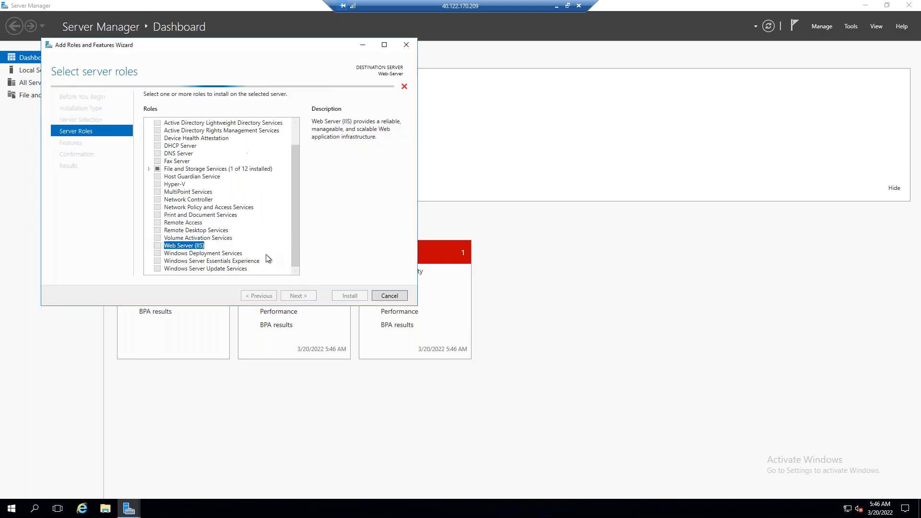
Step: Accept the default features and IIS role services, and install the Web Server (IIS) role
{"action": "left_click", "coordinate": [298, 296]}
{"action": "left_click", "coordinate": [297, 295]}
{"action": "left_click", "coordinate": [298, 296]}
{"action": "left_click", "coordinate": [297, 296]}
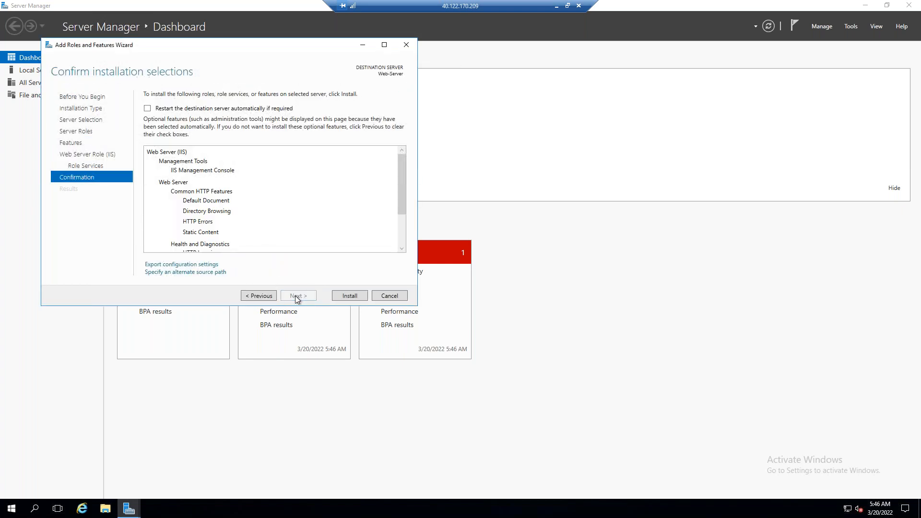
{"action": "left_click", "coordinate": [354, 295]}
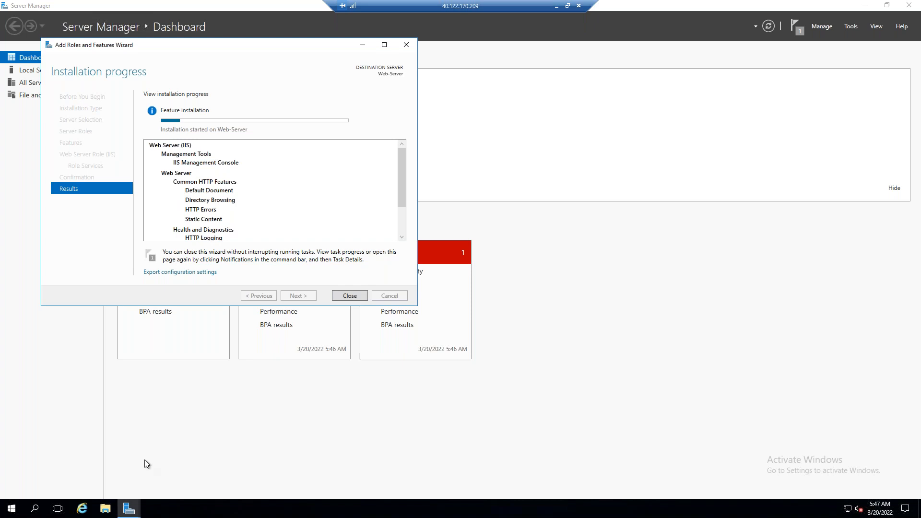
Step: Open the Windows (C:) drive in File Explorer on the remote server
{"action": "left_click", "coordinate": [105, 509]}
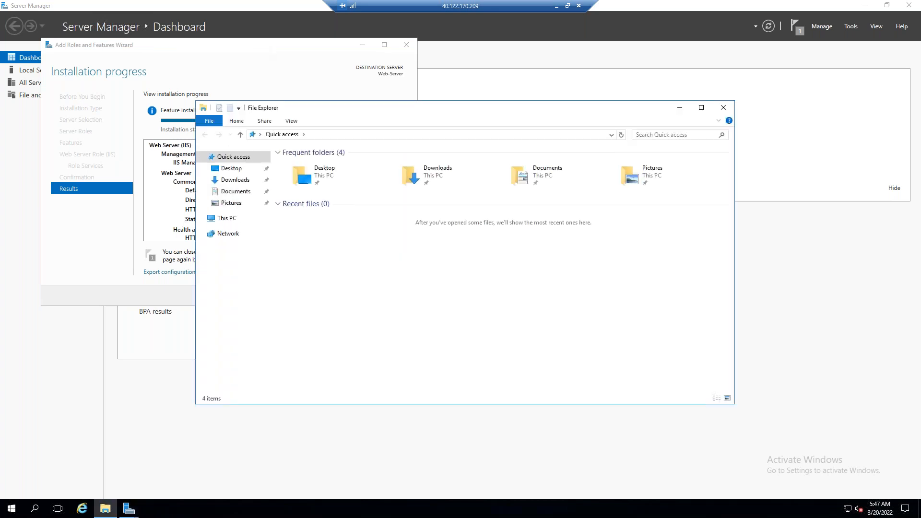
{"action": "left_click", "coordinate": [227, 220]}
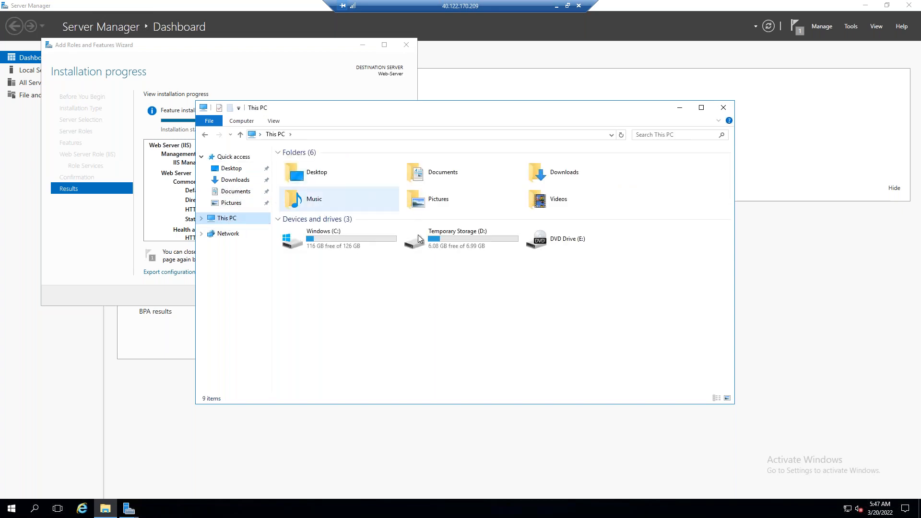
{"action": "double_click", "coordinate": [325, 245]}
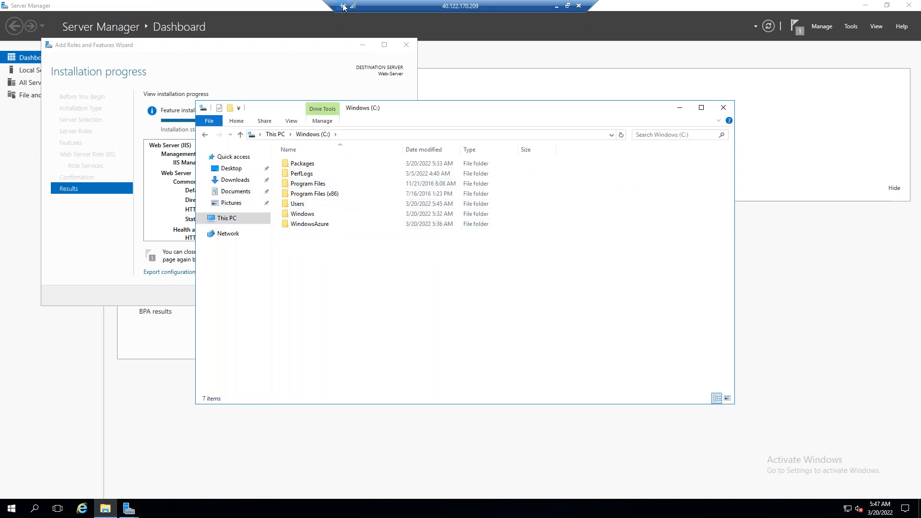
Step: Switch to File Explorer on the local computer and look through its drives as far as Cloud (H:)
{"action": "left_click", "coordinate": [557, 5]}
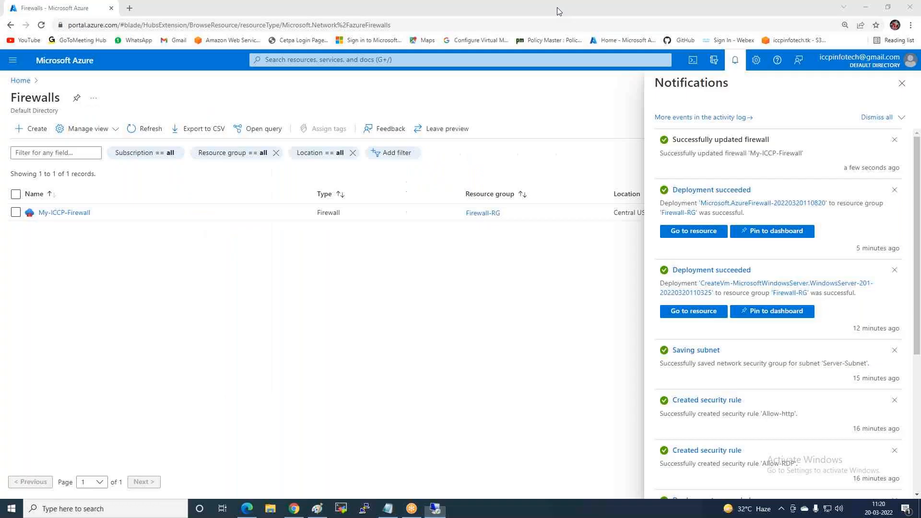
{"action": "left_click", "coordinate": [272, 512]}
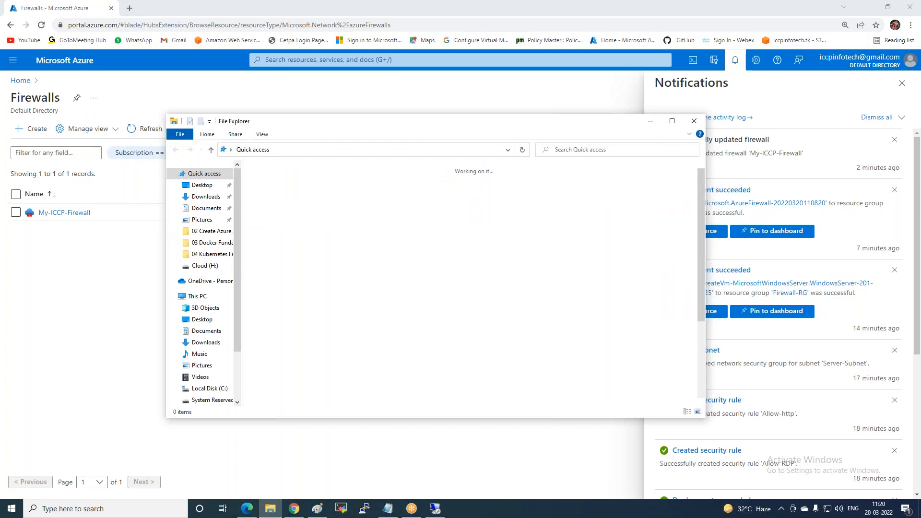
{"action": "scroll", "coordinate": [207, 375], "scroll_direction": "down", "scroll_amount": 1}
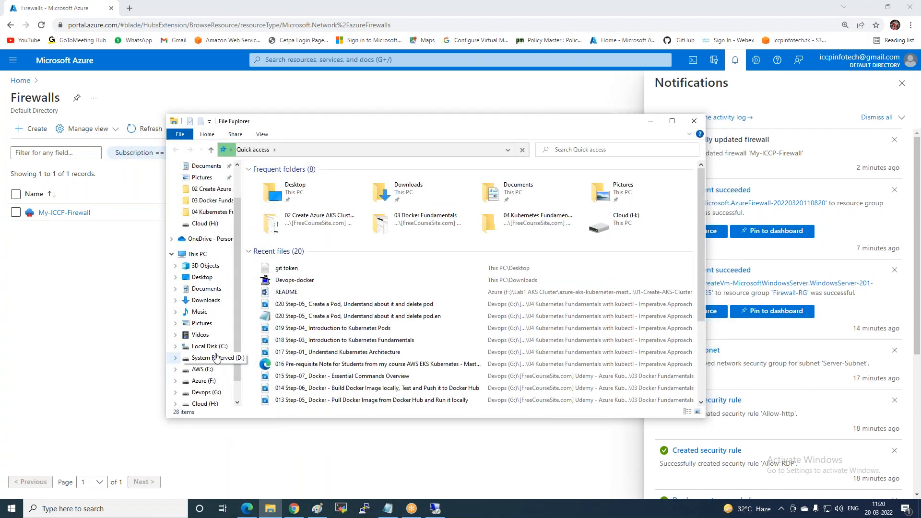
{"action": "left_click", "coordinate": [204, 370]}
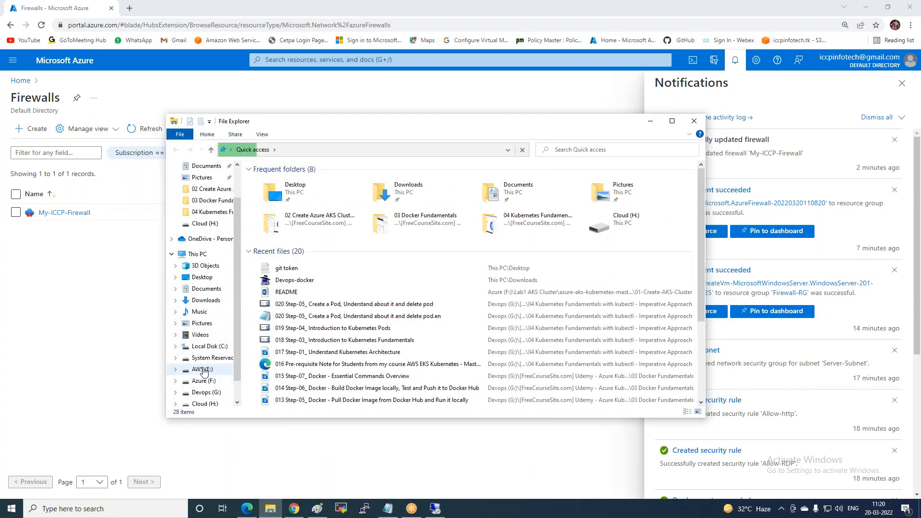
{"action": "left_click", "coordinate": [206, 381]}
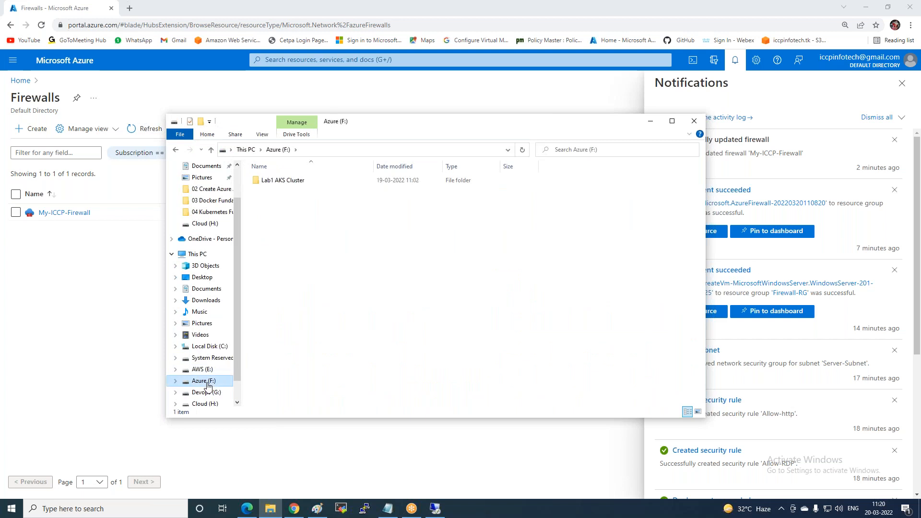
{"action": "left_click", "coordinate": [207, 392]}
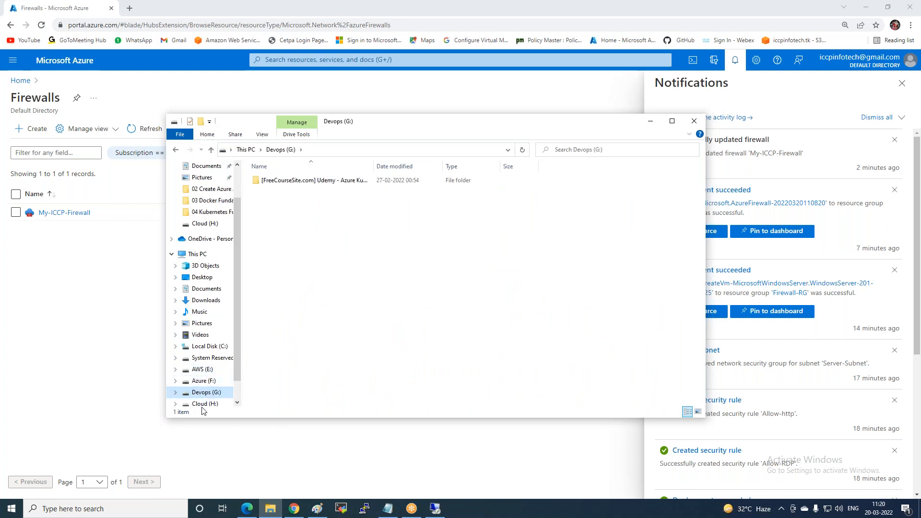
{"action": "left_click", "coordinate": [202, 404]}
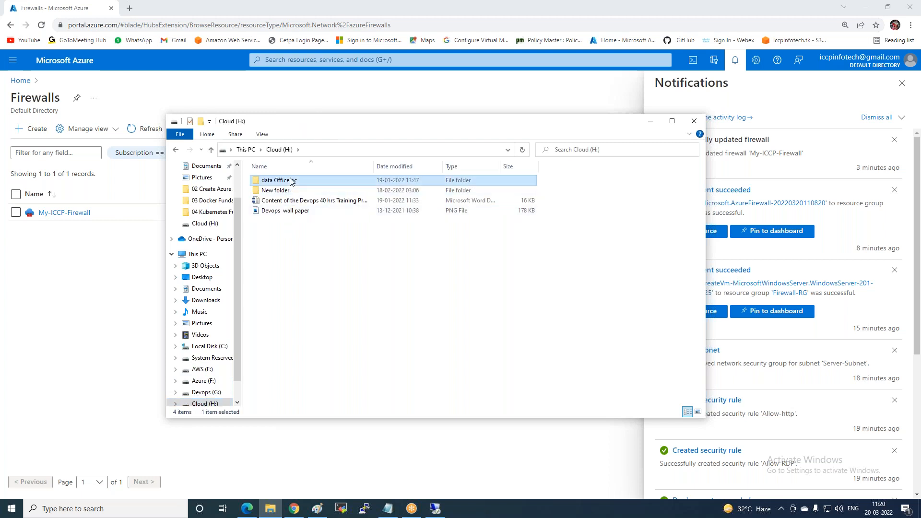
Step: Copy the css, images and js folders and the index file from data Office pc\website\website
{"action": "double_click", "coordinate": [292, 181]}
{"action": "double_click", "coordinate": [271, 311]}
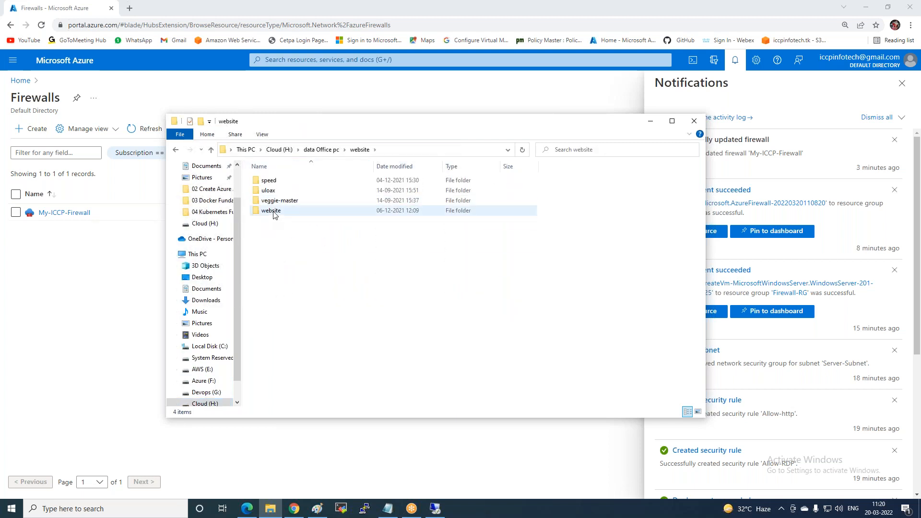
{"action": "double_click", "coordinate": [274, 212]}
{"action": "left_click_drag", "start_coordinate": [289, 280], "coordinate": [298, 174]}
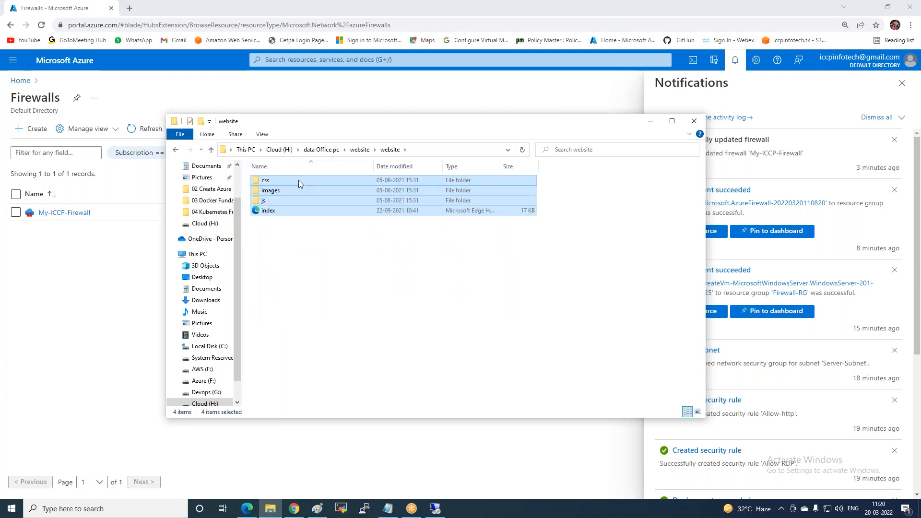
{"action": "right_click", "coordinate": [299, 180]}
{"action": "left_click", "coordinate": [323, 321]}
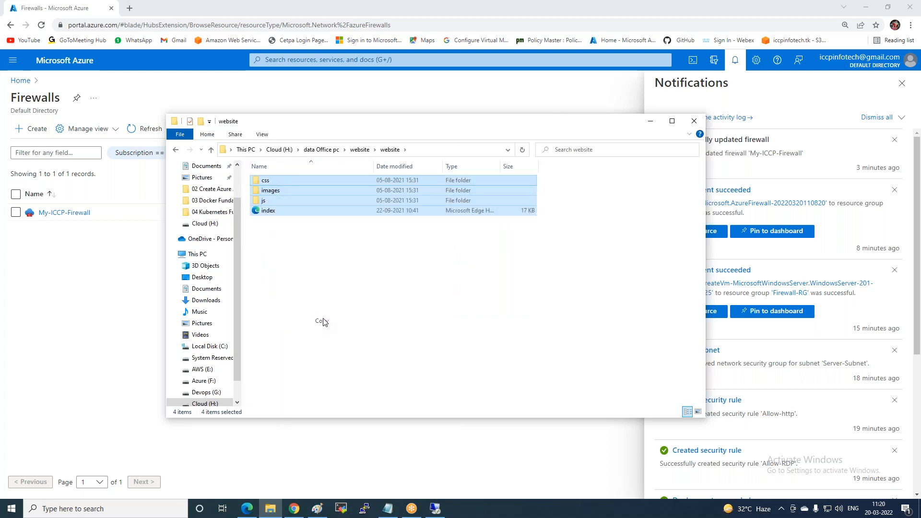
Step: Return to the remote server and permanently delete both iisstart files from C:\inetpub\wwwroot
{"action": "left_click", "coordinate": [436, 508]}
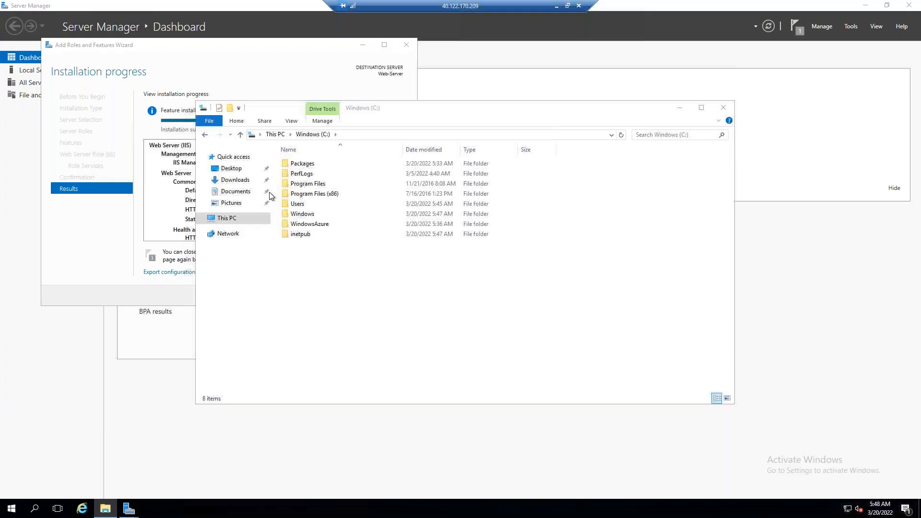
{"action": "double_click", "coordinate": [300, 234]}
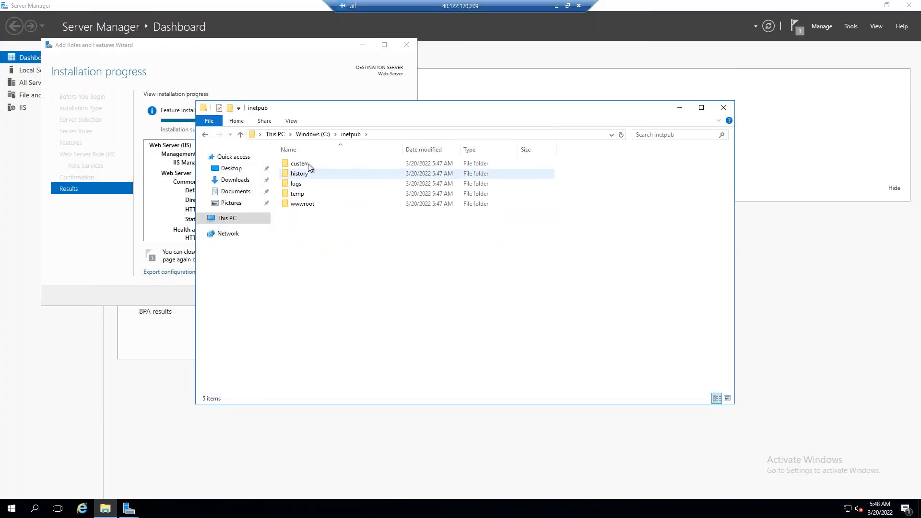
{"action": "double_click", "coordinate": [307, 205]}
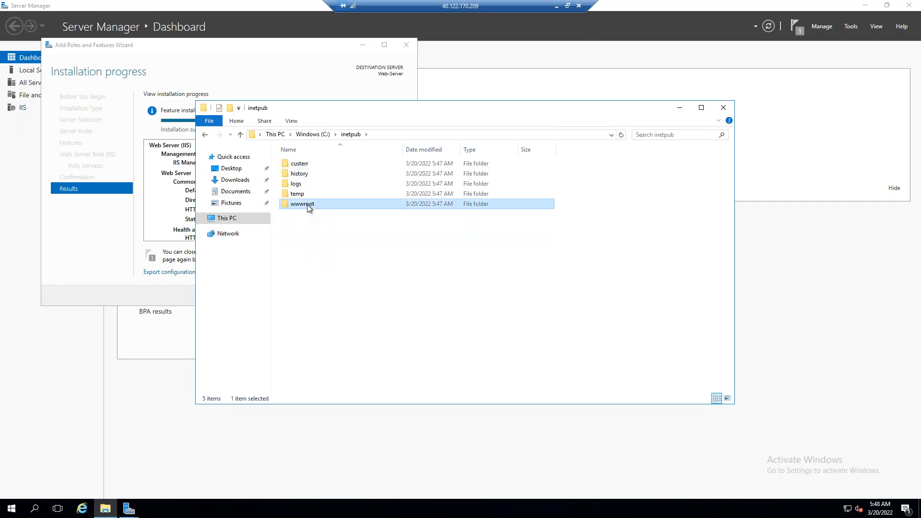
{"action": "left_click_drag", "start_coordinate": [310, 231], "coordinate": [338, 148]}
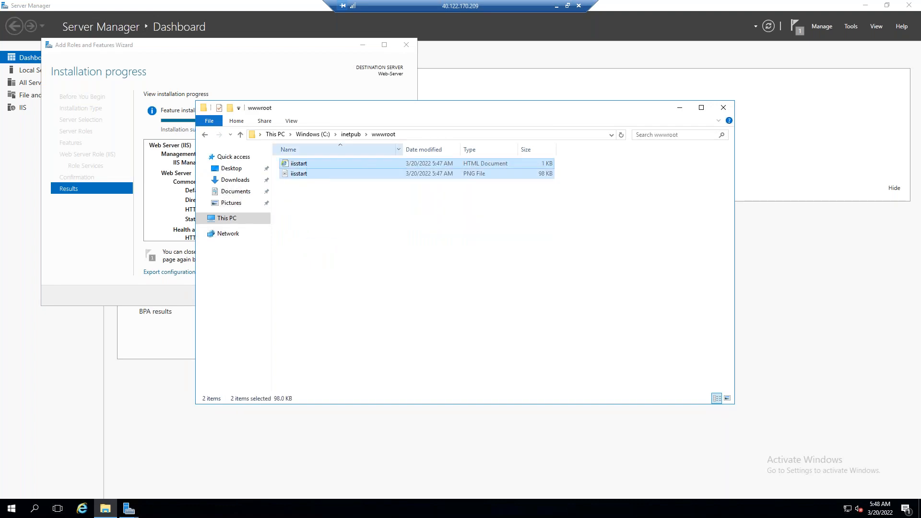
{"action": "key", "text": "shift+Delete"}
{"action": "left_click", "coordinate": [499, 262]}
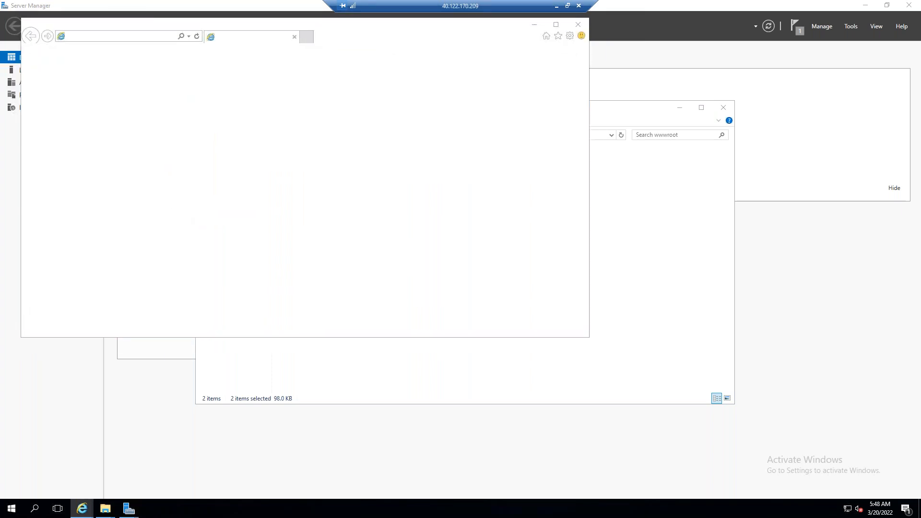
{"action": "left_click", "coordinate": [577, 24]}
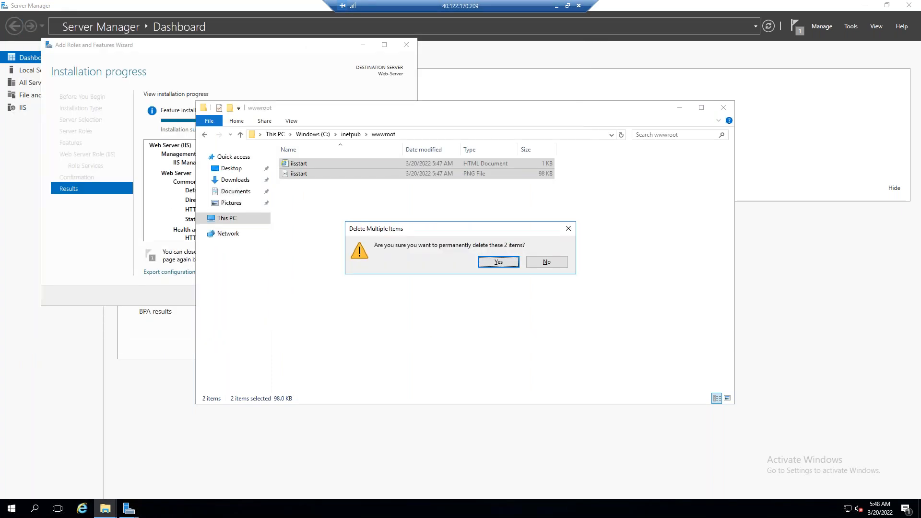
{"action": "left_click", "coordinate": [484, 262]}
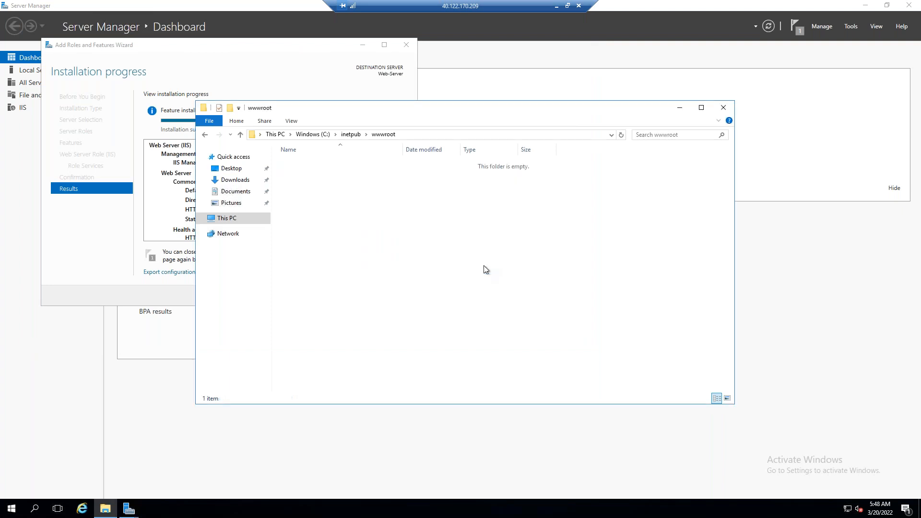
Step: Paste the copied website files into wwwroot, and return to the local computer, closing its File Explorer window
{"action": "right_click", "coordinate": [364, 183]}
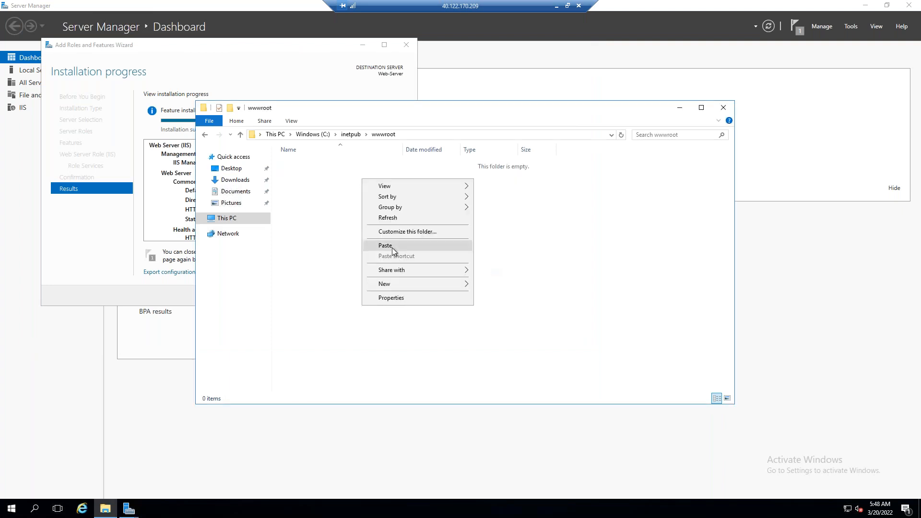
{"action": "left_click", "coordinate": [392, 247]}
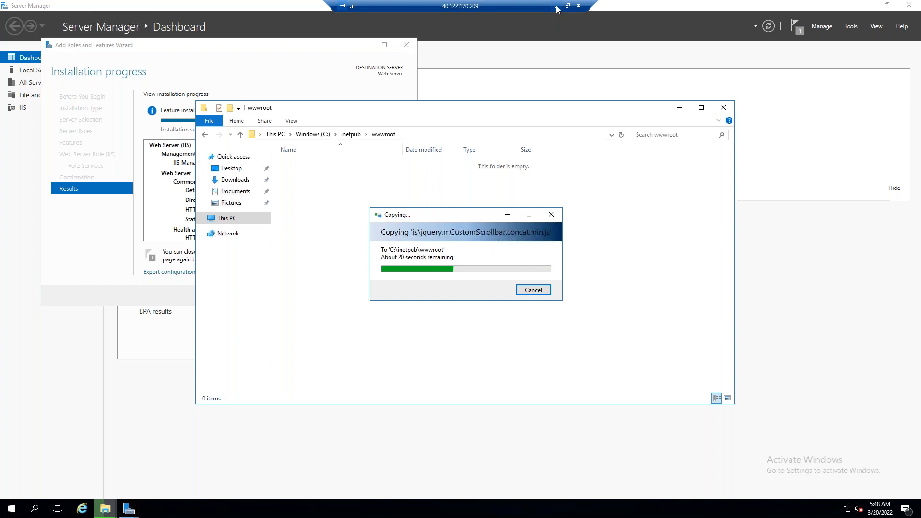
{"action": "left_click", "coordinate": [557, 6]}
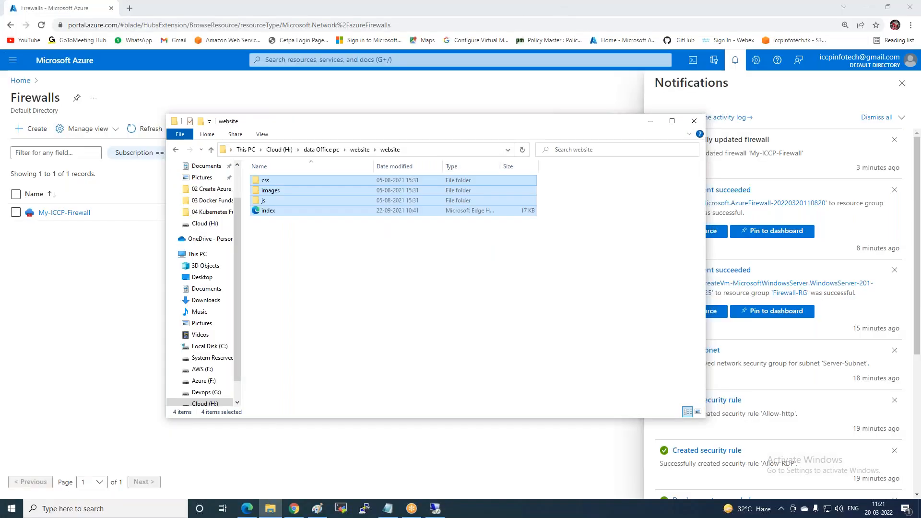
{"action": "left_click", "coordinate": [694, 120]}
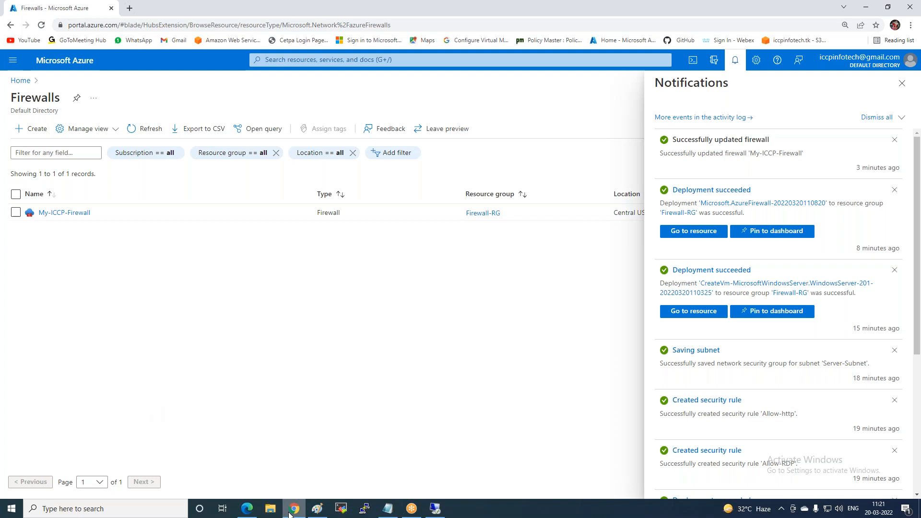
Step: Copy the IP address of firewall-public-ip from My-ICCP-Firewall's public IP configuration and open a new browser tab
{"action": "left_click", "coordinate": [48, 213]}
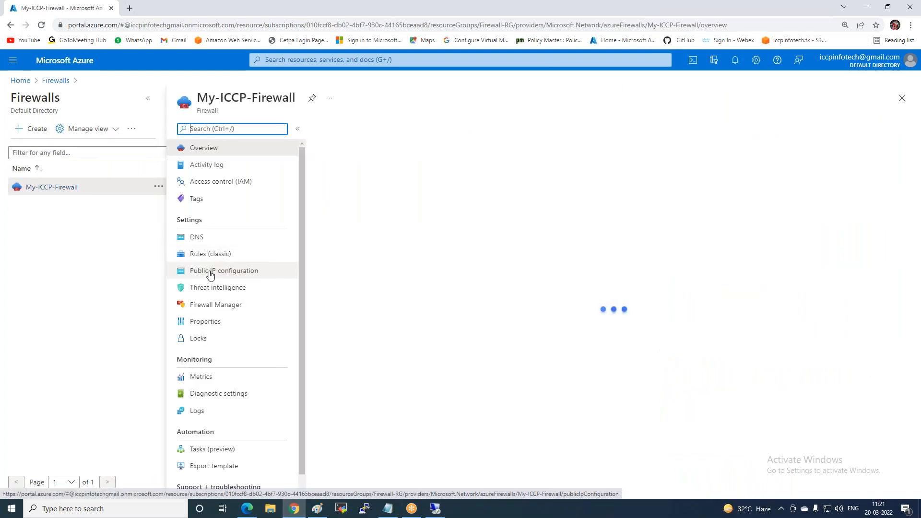
{"action": "left_click", "coordinate": [210, 272]}
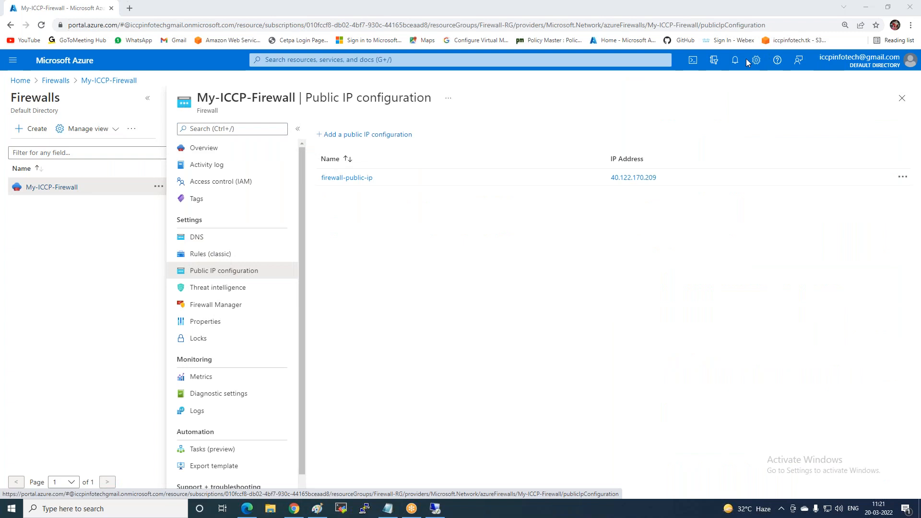
{"action": "left_click_drag", "start_coordinate": [657, 179], "coordinate": [608, 188]}
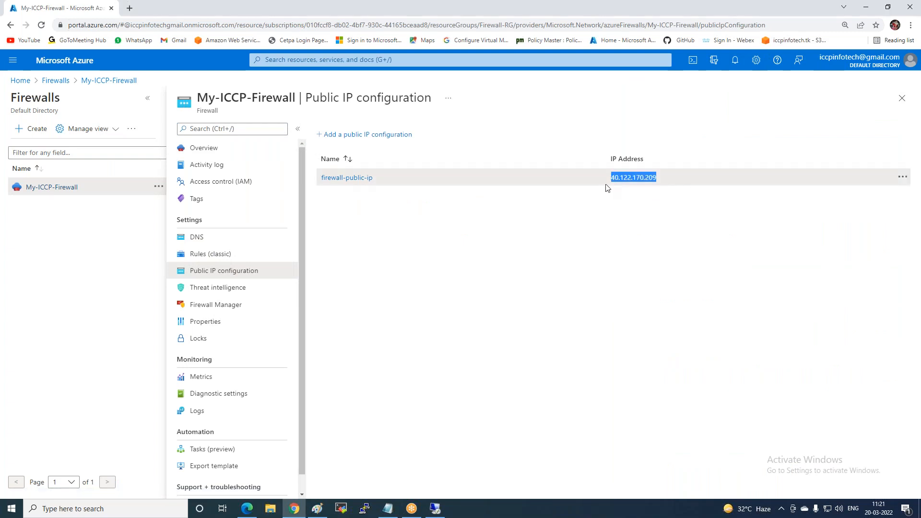
{"action": "right_click", "coordinate": [618, 175]}
{"action": "left_click", "coordinate": [646, 252]}
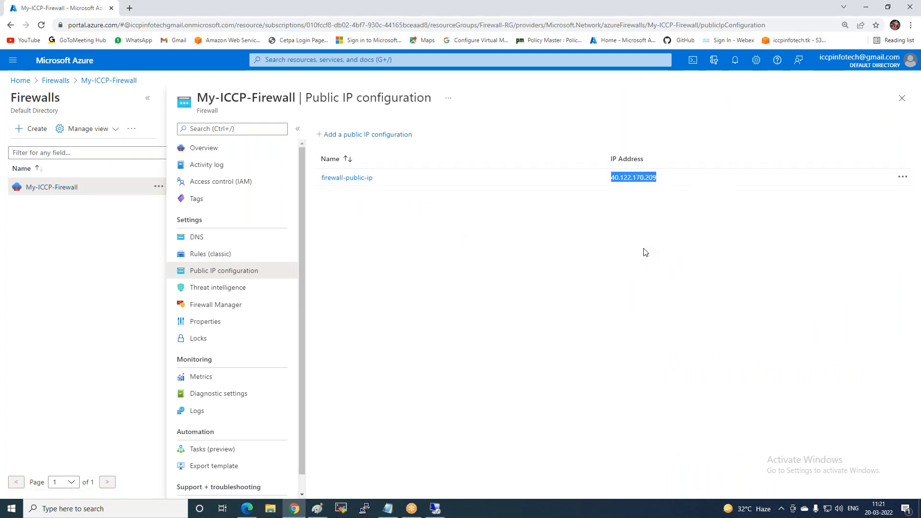
{"action": "left_click", "coordinate": [130, 8]}
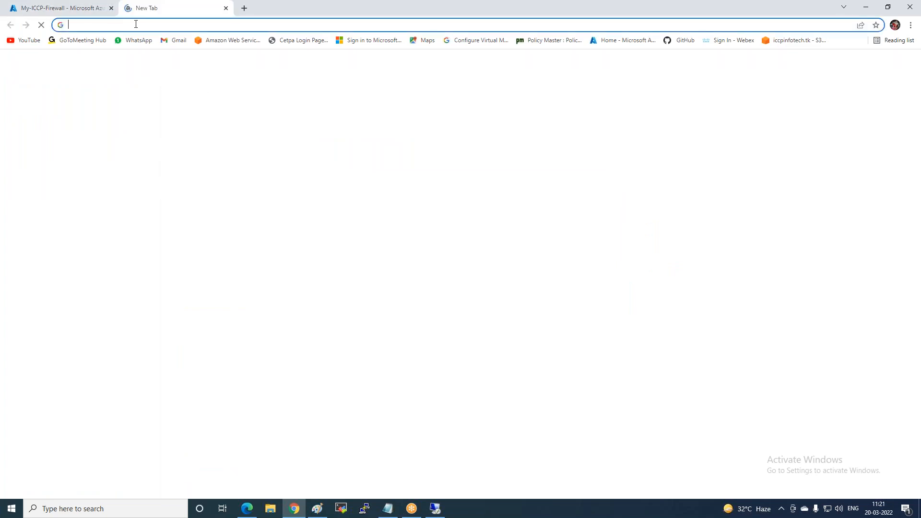
Step: Load the website at the copied firewall public IP 40.122.170.209, and check the wwwroot files on the remote server
{"action": "key", "text": "ctrl+v"}
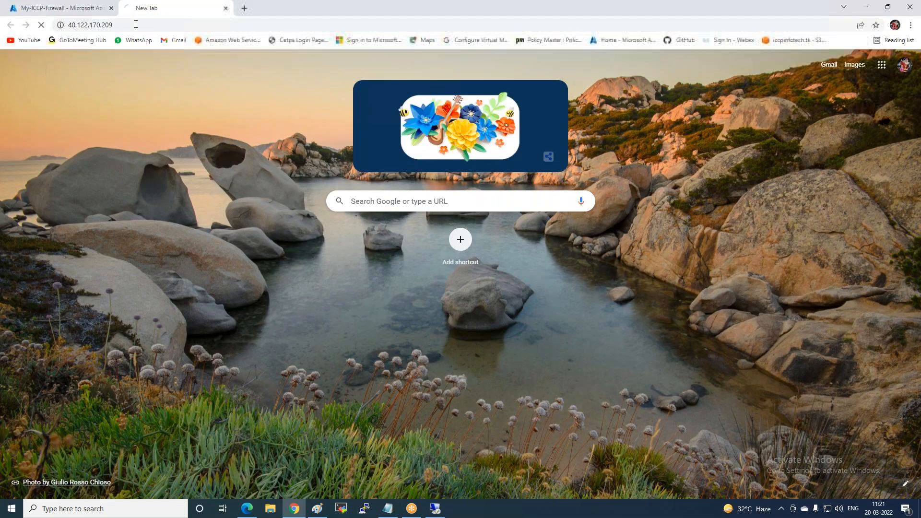
{"action": "key", "text": "Return"}
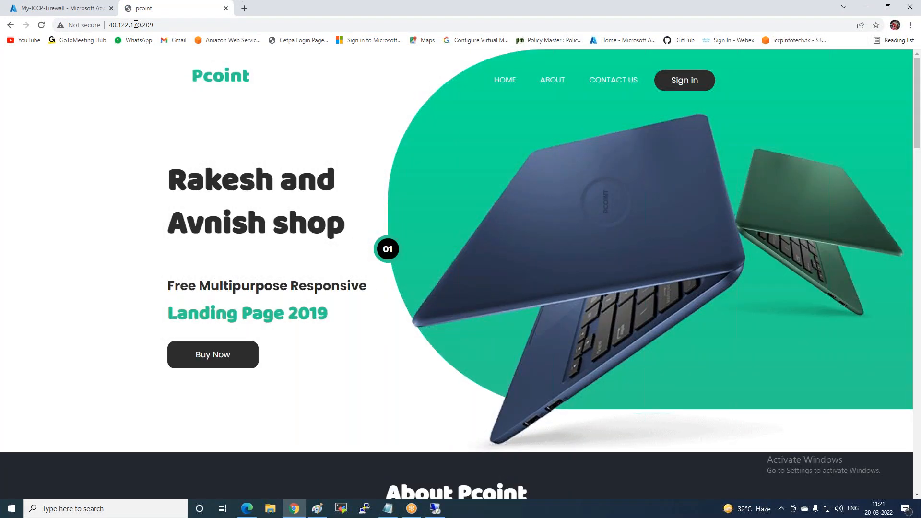
{"action": "left_click", "coordinate": [435, 509]}
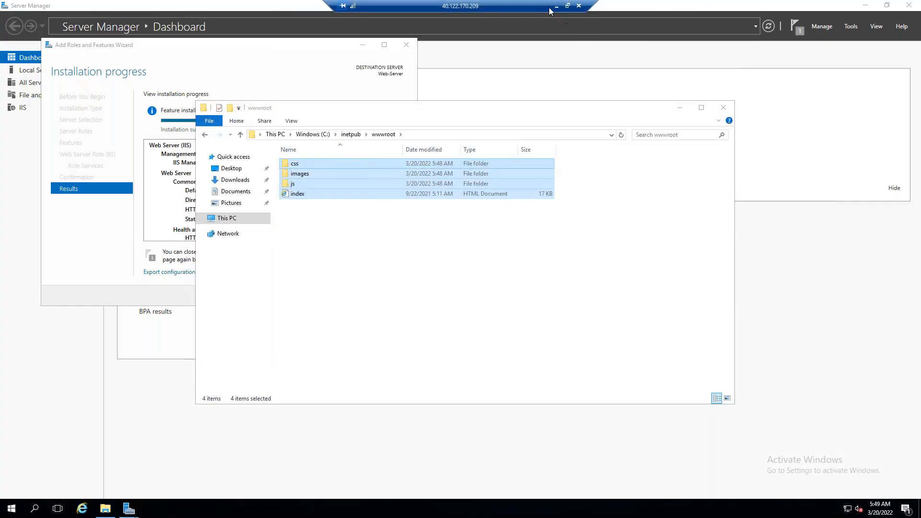
{"action": "left_click", "coordinate": [557, 5]}
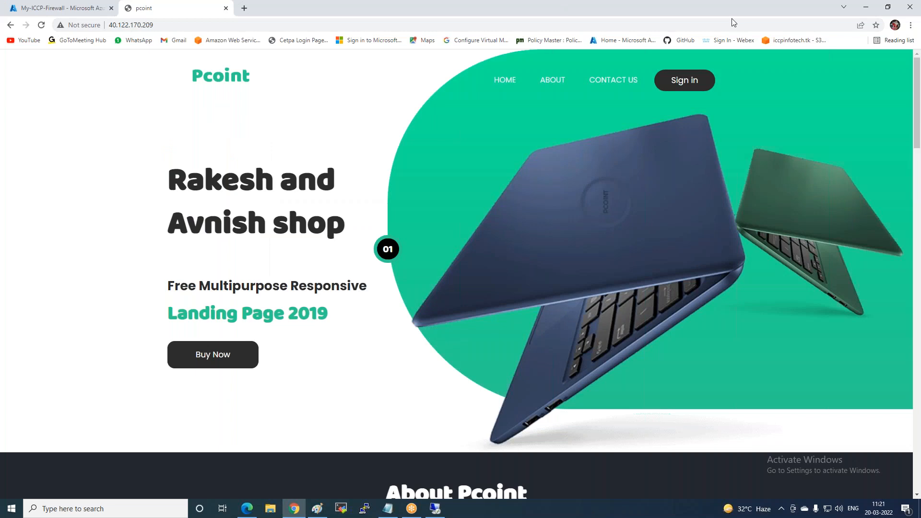
Step: Switch to the Paint diagram and frame the Firewall label and its arrow with a rounded rectangle about 193 × 80 px
{"action": "left_click", "coordinate": [866, 5]}
{"action": "scroll", "coordinate": [491, 162], "scroll_direction": "up", "scroll_amount": 10}
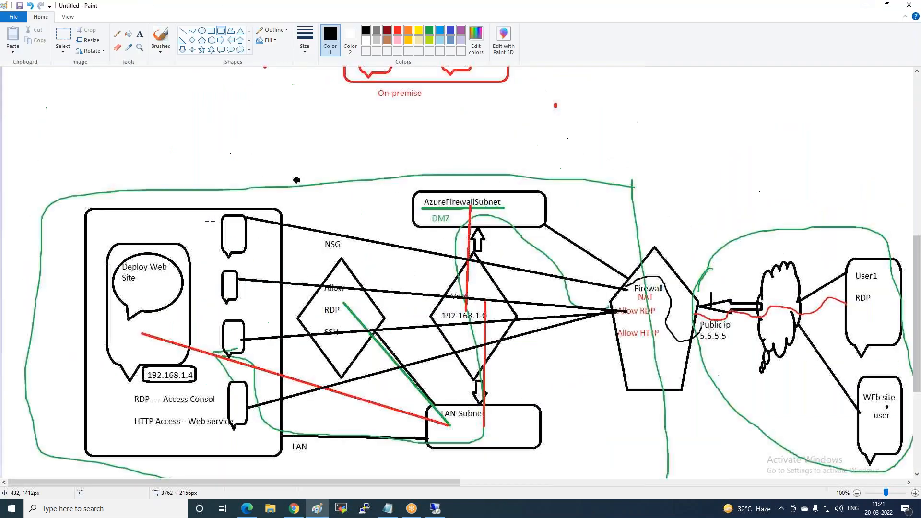
{"action": "scroll", "coordinate": [491, 162], "scroll_direction": "down", "scroll_amount": 6}
{"action": "scroll", "coordinate": [689, 186], "scroll_direction": "up", "scroll_amount": 10}
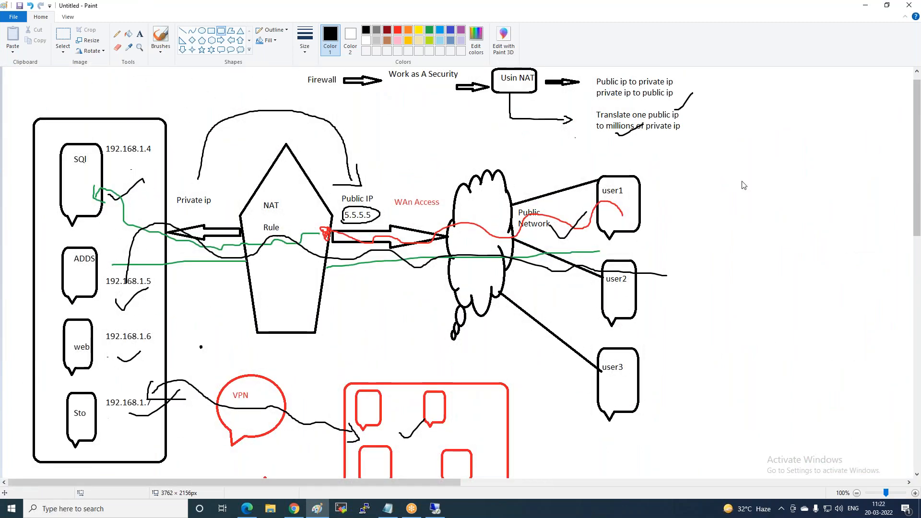
{"action": "scroll", "coordinate": [334, 192], "scroll_direction": "up", "scroll_amount": 1}
{"action": "left_click_drag", "start_coordinate": [297, 75], "coordinate": [389, 112]}
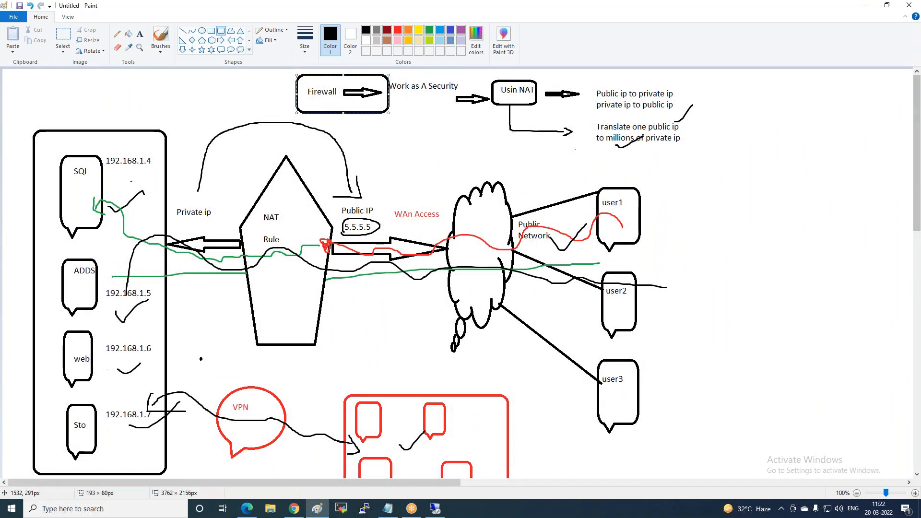